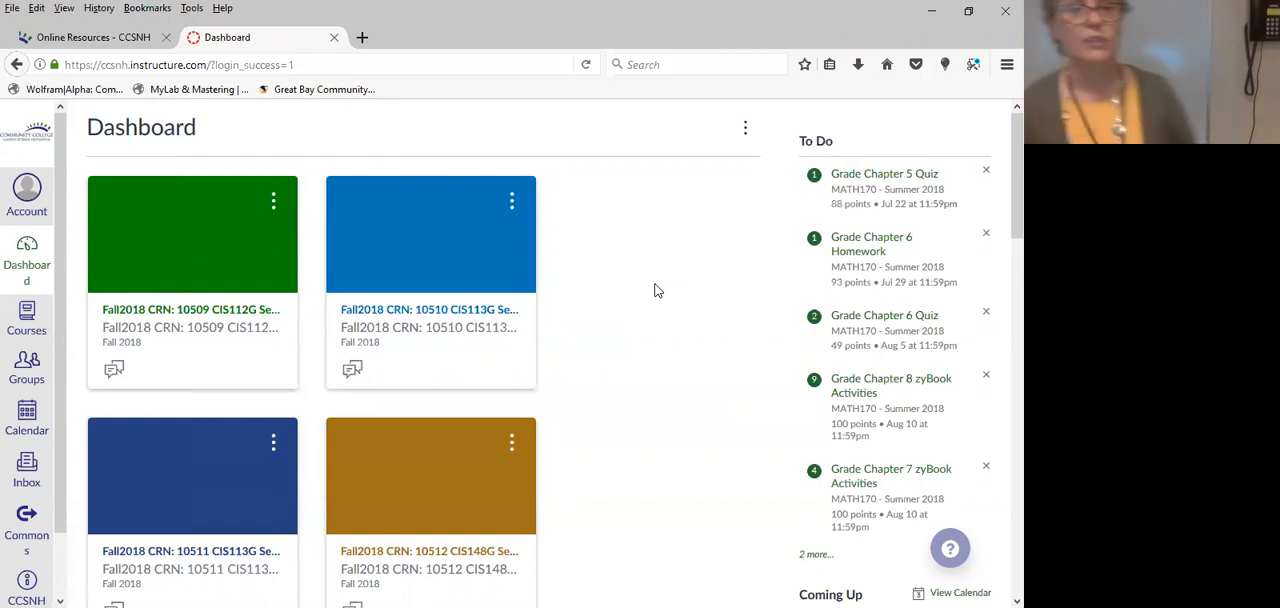
Open the CIS112 - Summer 2018 course from the dashboard.
scroll(655, 298, down, 8)
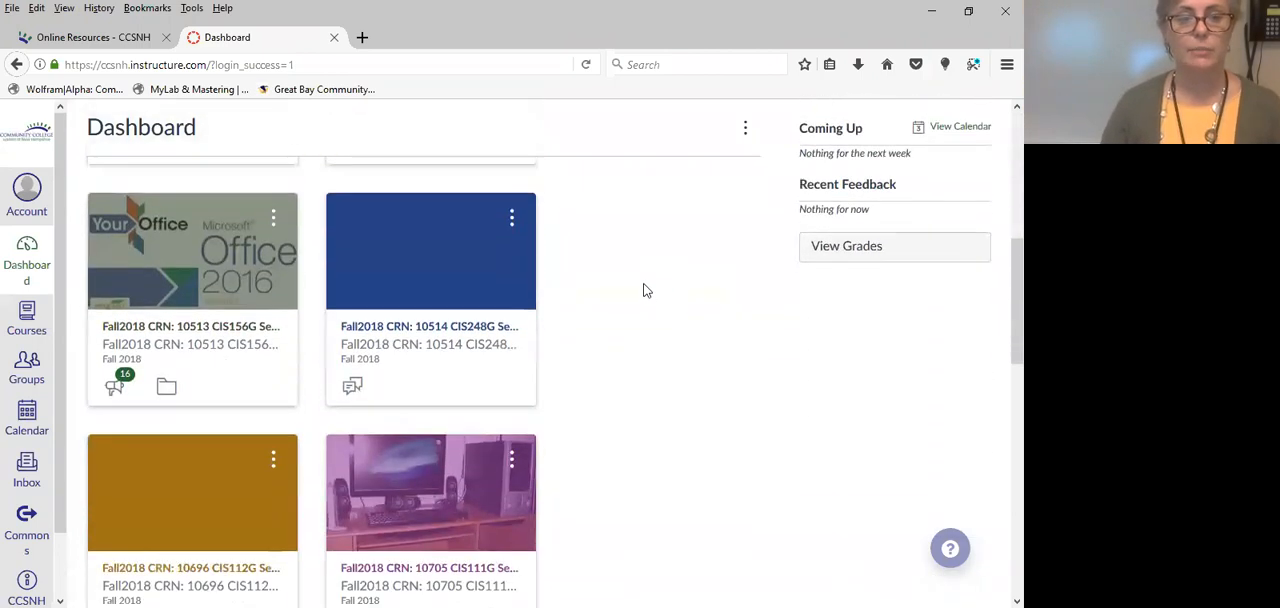
scroll(645, 289, down, 5)
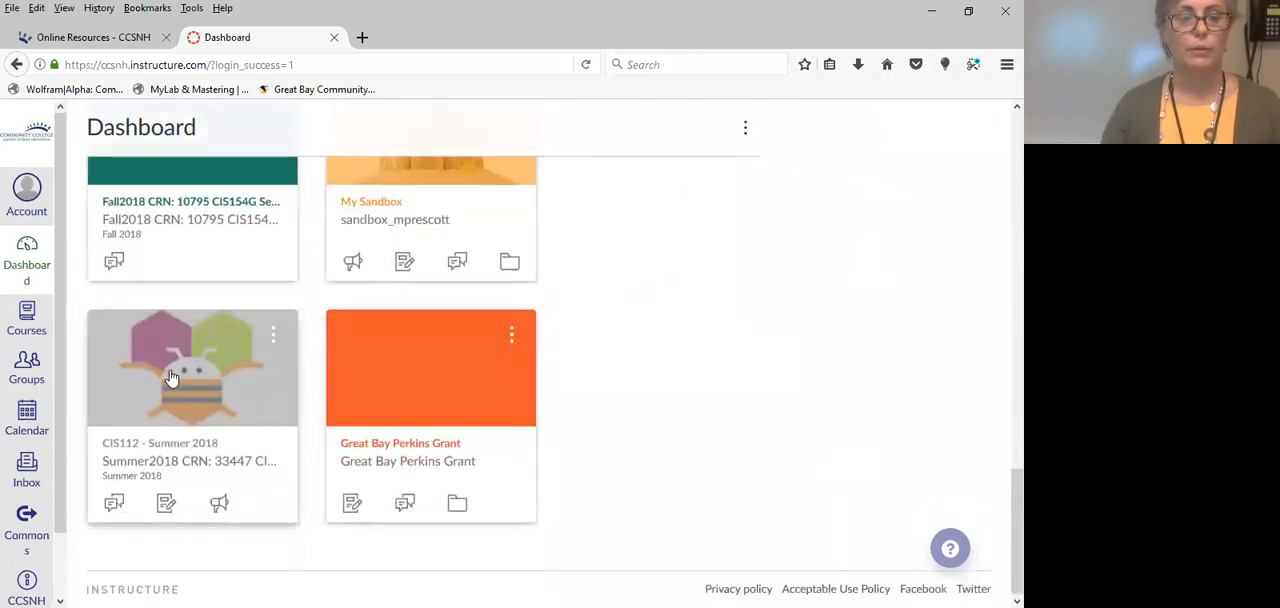
click(190, 385)
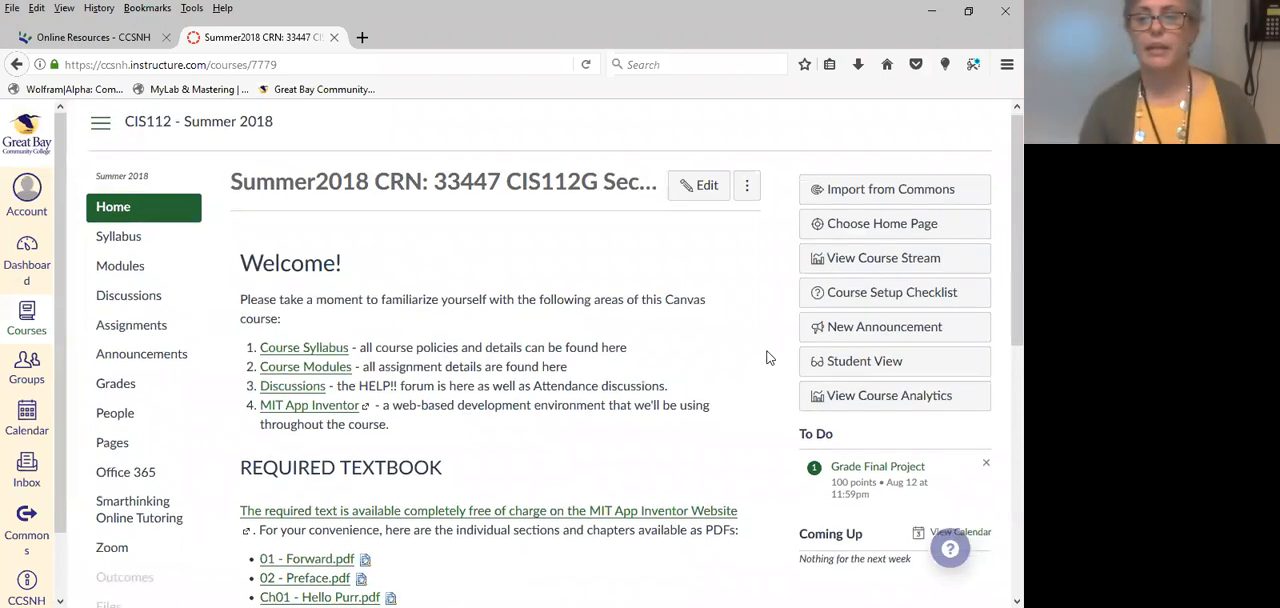
Examine the course home page, including the welcome links and the required textbook chapter list.
scroll(760, 355, down, 5)
scroll(710, 362, down, 1)
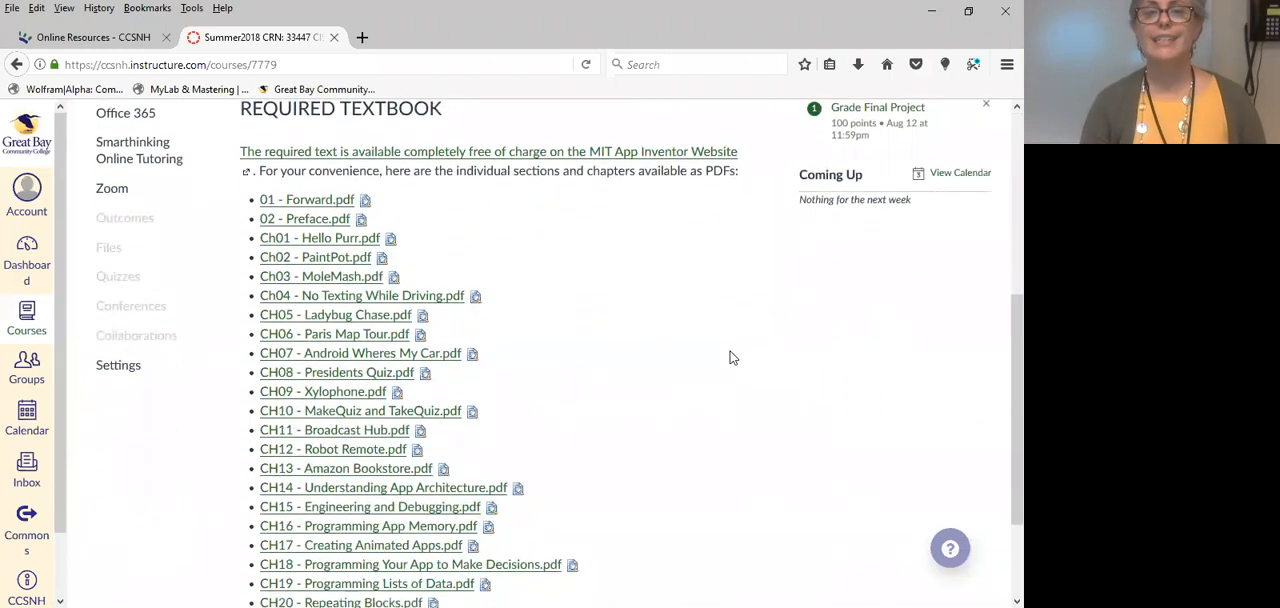
scroll(797, 404, down, 2)
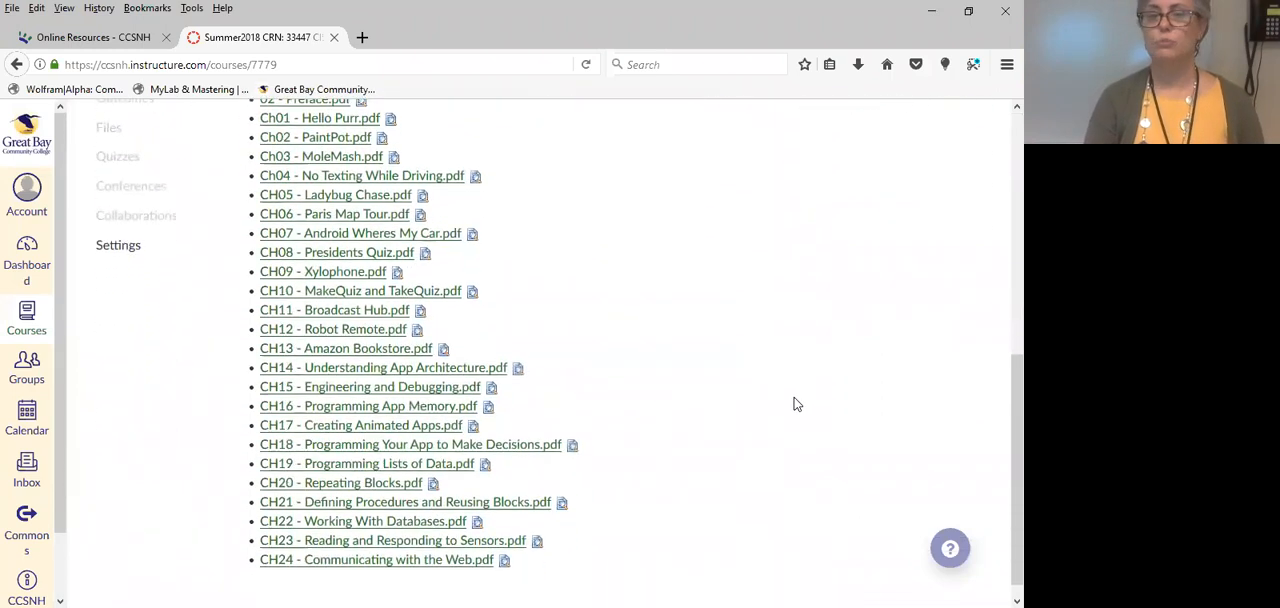
scroll(797, 403, up, 4)
scroll(794, 403, up, 2)
scroll(790, 402, down, 4)
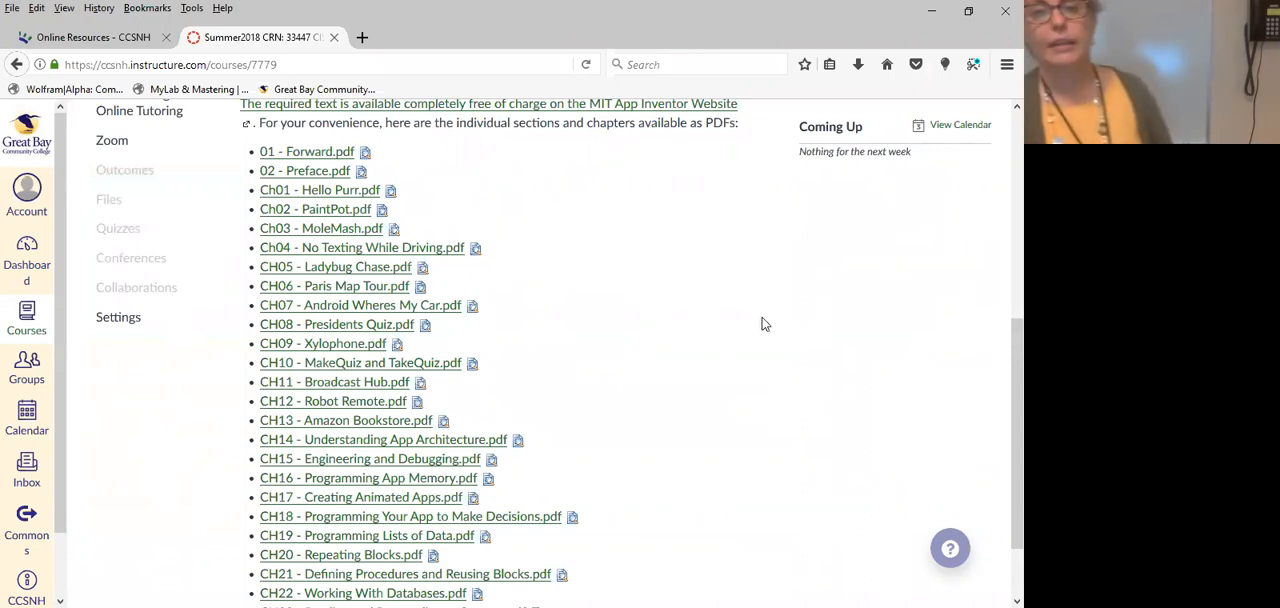
scroll(725, 352, up, 5)
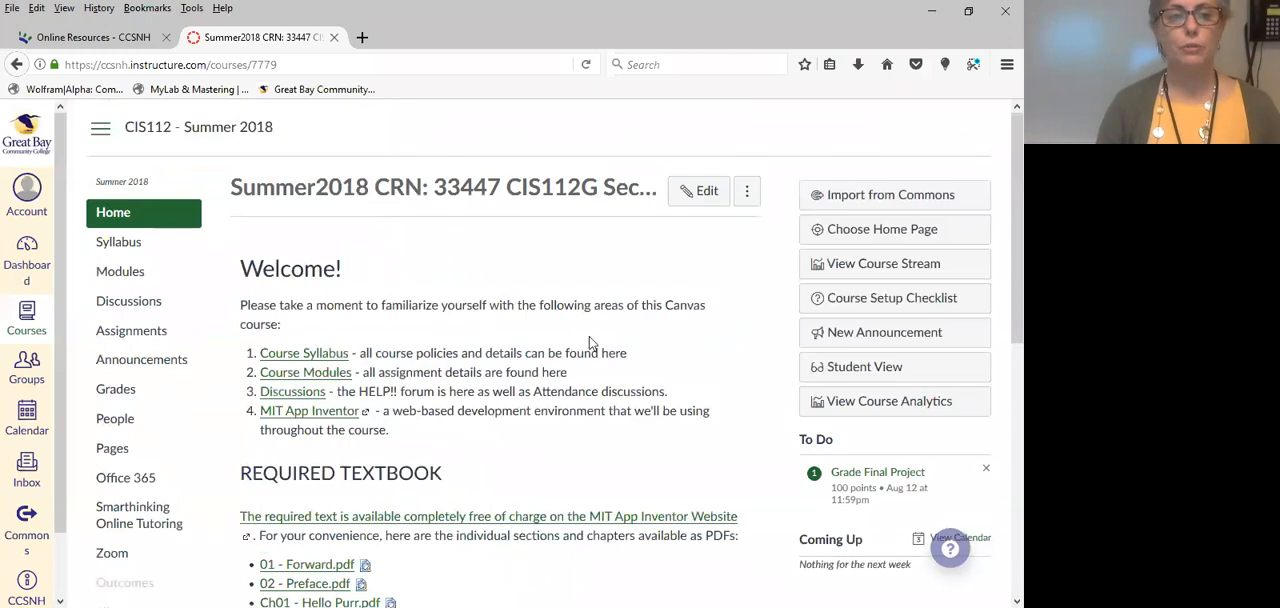
Open the list of all course pages and look through it to the front page entry.
click(111, 453)
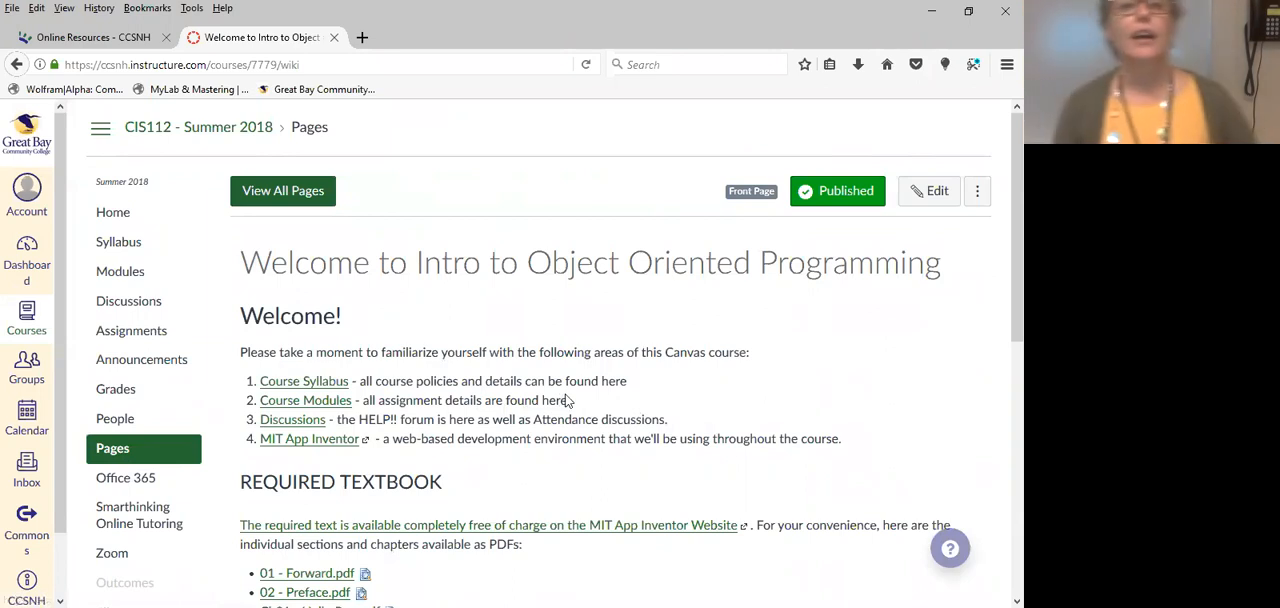
click(284, 195)
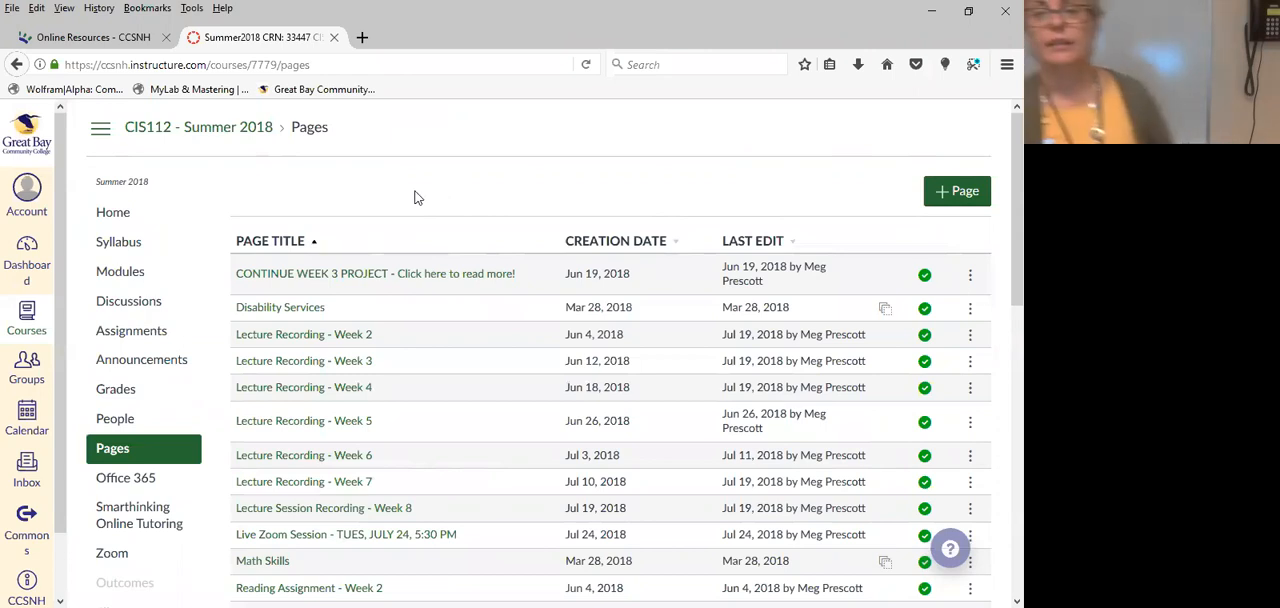
scroll(421, 190, down, 5)
scroll(421, 190, up, 4)
scroll(423, 200, down, 3)
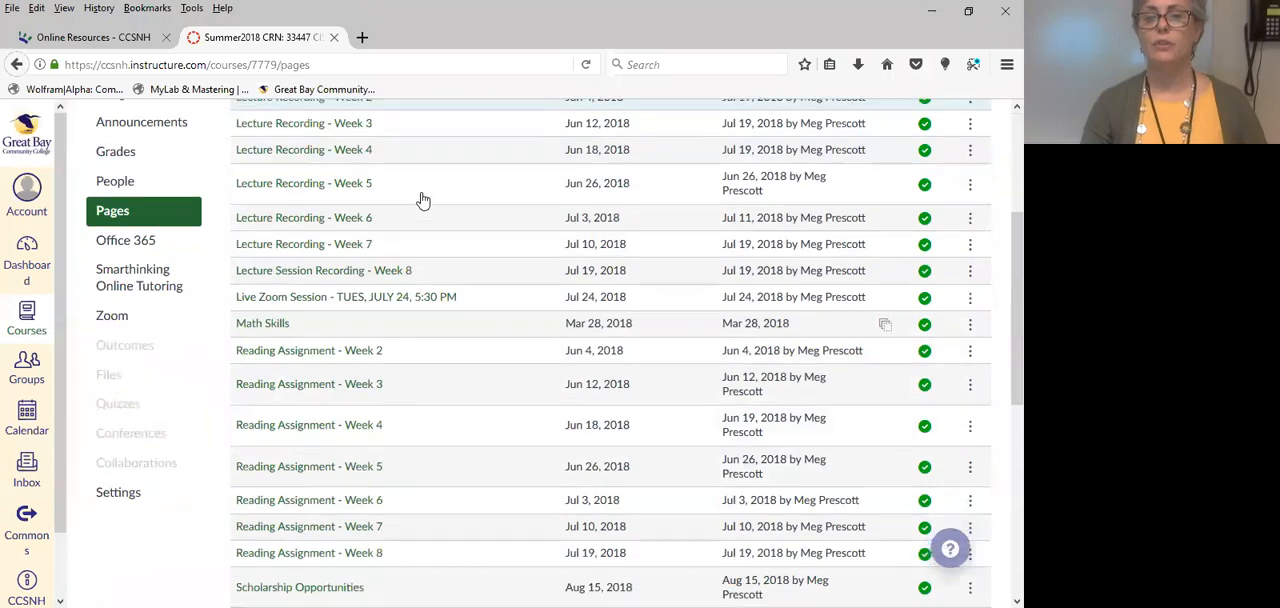
scroll(423, 200, down, 5)
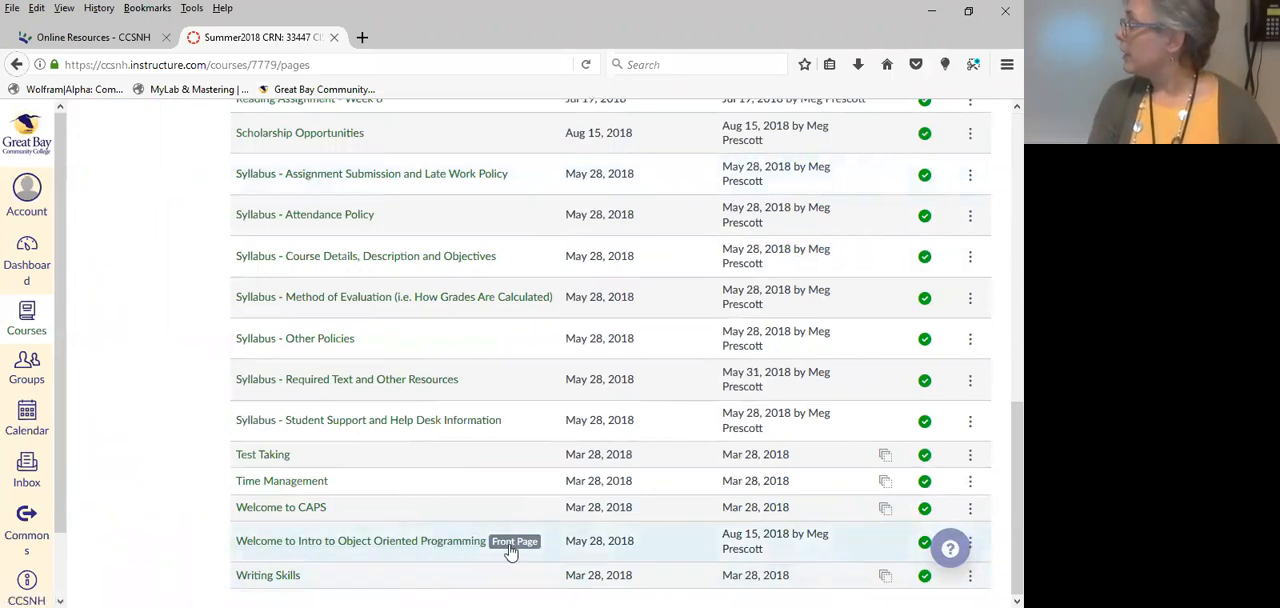
Check the front page options for "Welcome to Intro to Object Oriented Programming" and "Syllabus - Other Policies" without changing either.
click(971, 545)
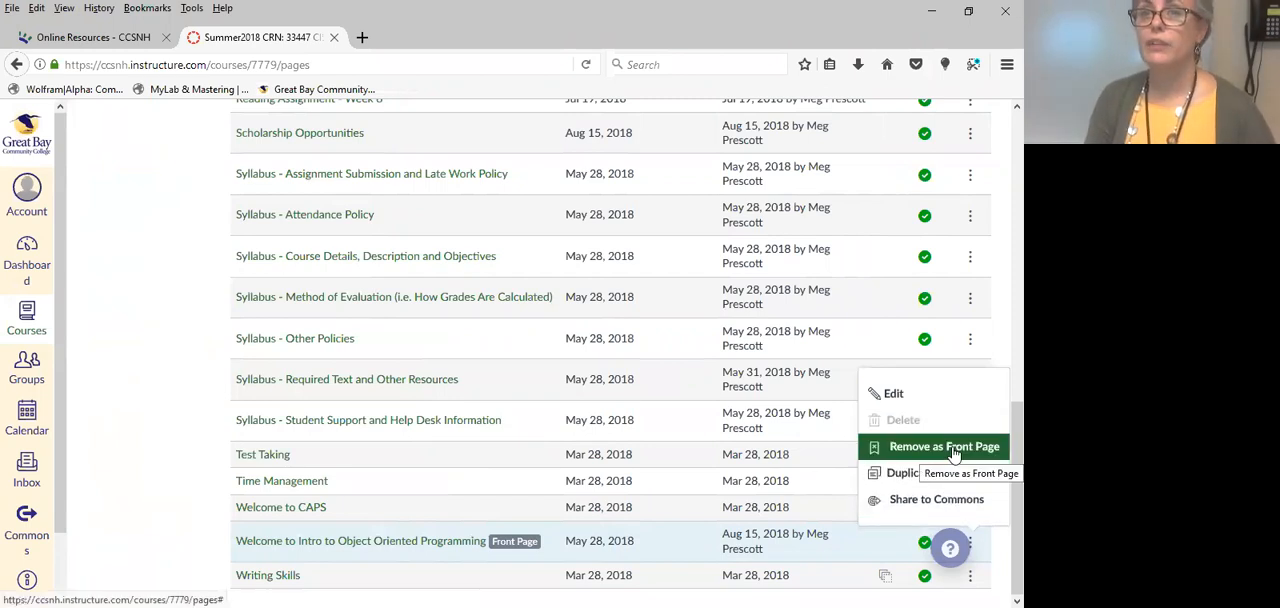
click(970, 342)
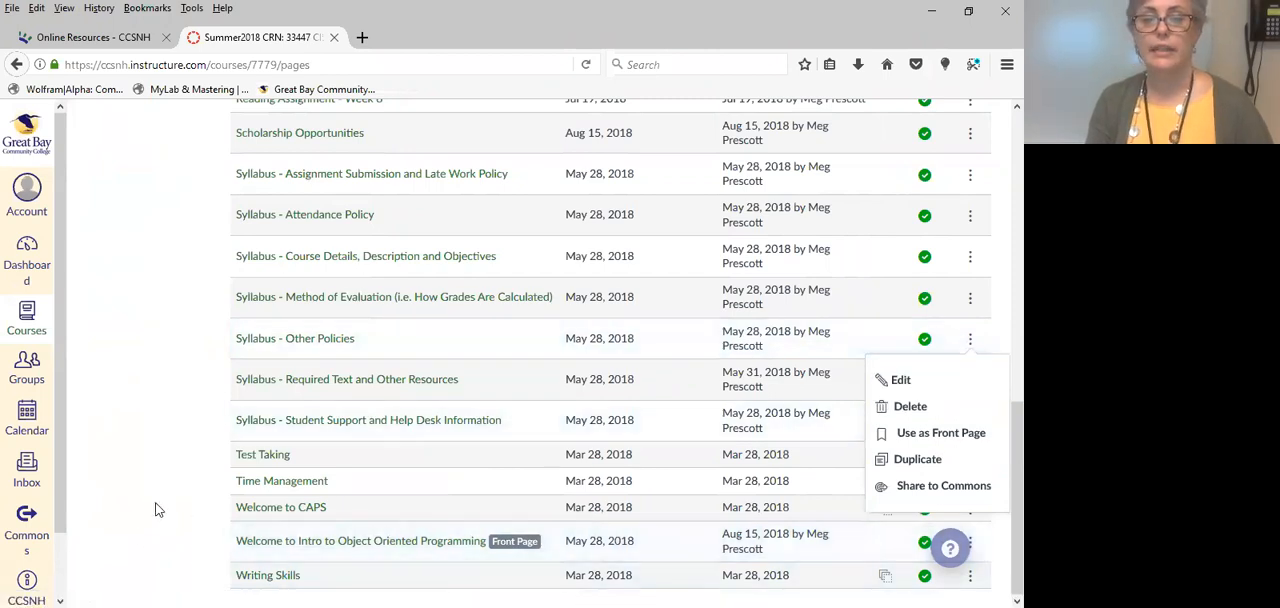
click(189, 525)
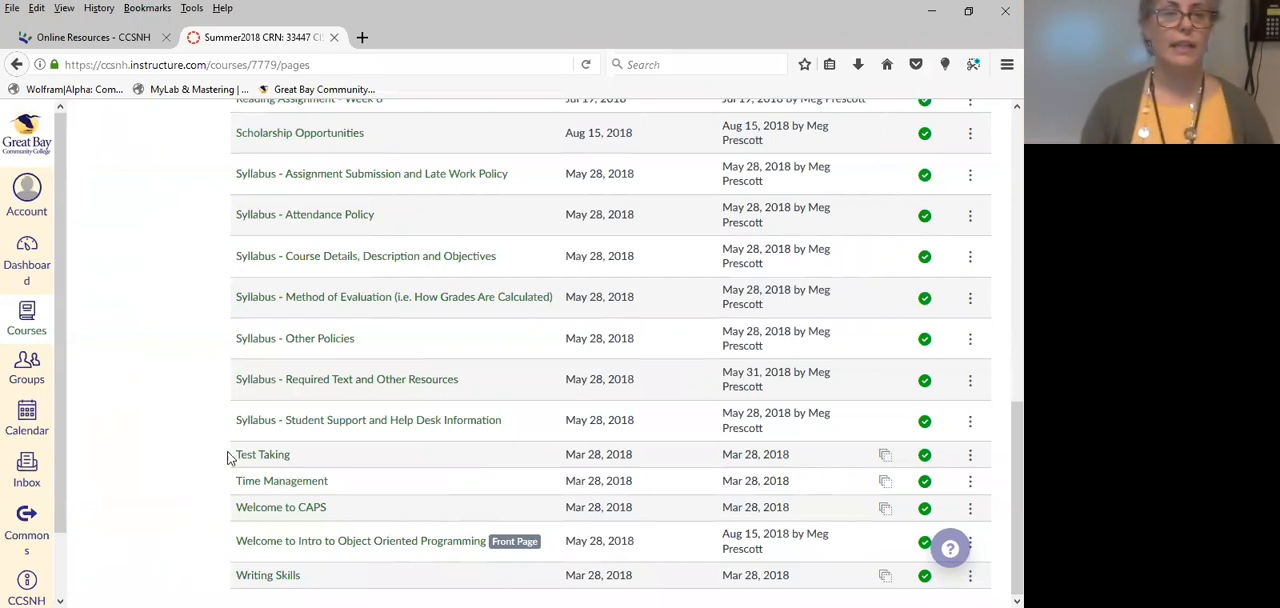
Return to the course home page and look over the course's weekly modules.
scroll(213, 466, up, 10)
scroll(220, 463, up, 2)
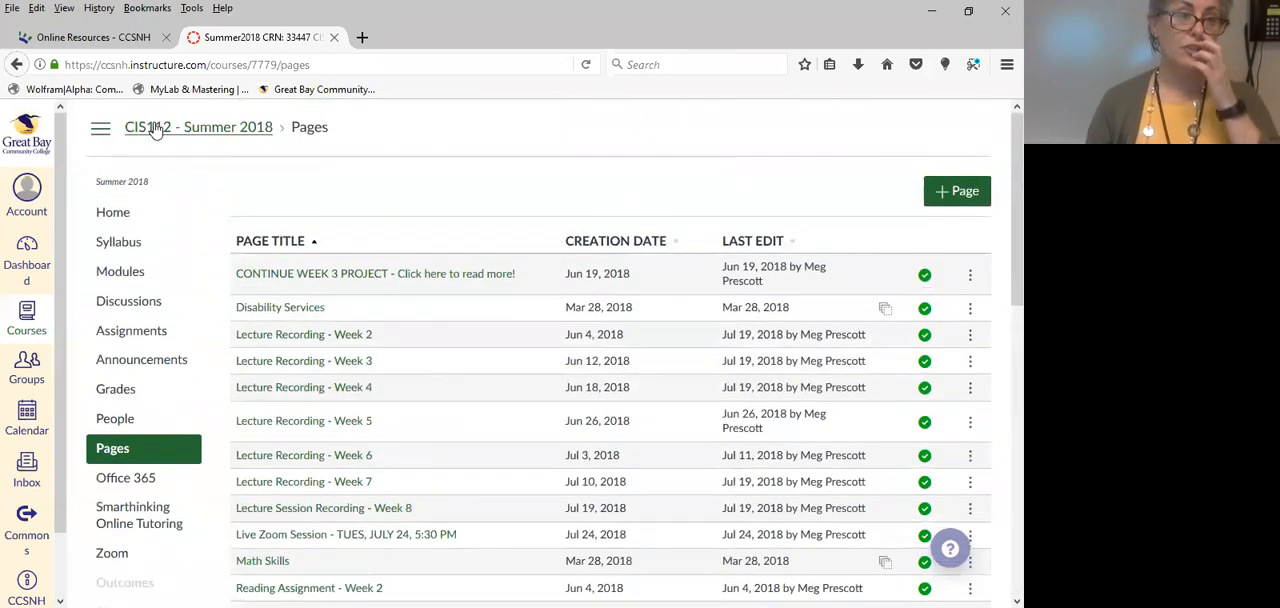
click(156, 128)
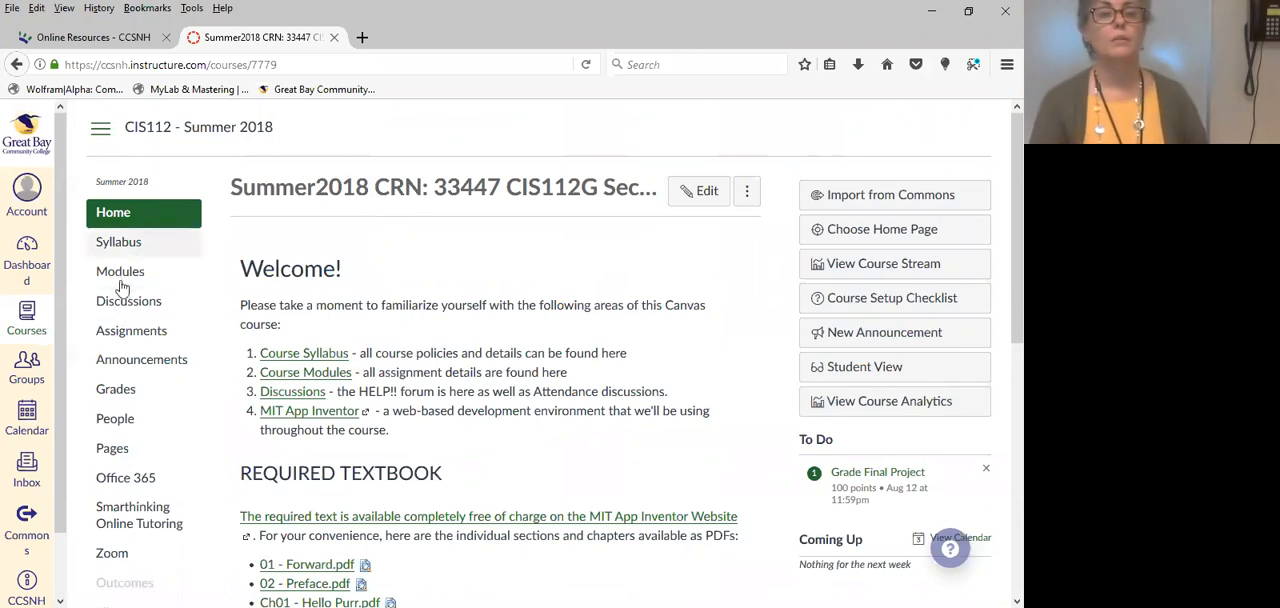
click(120, 280)
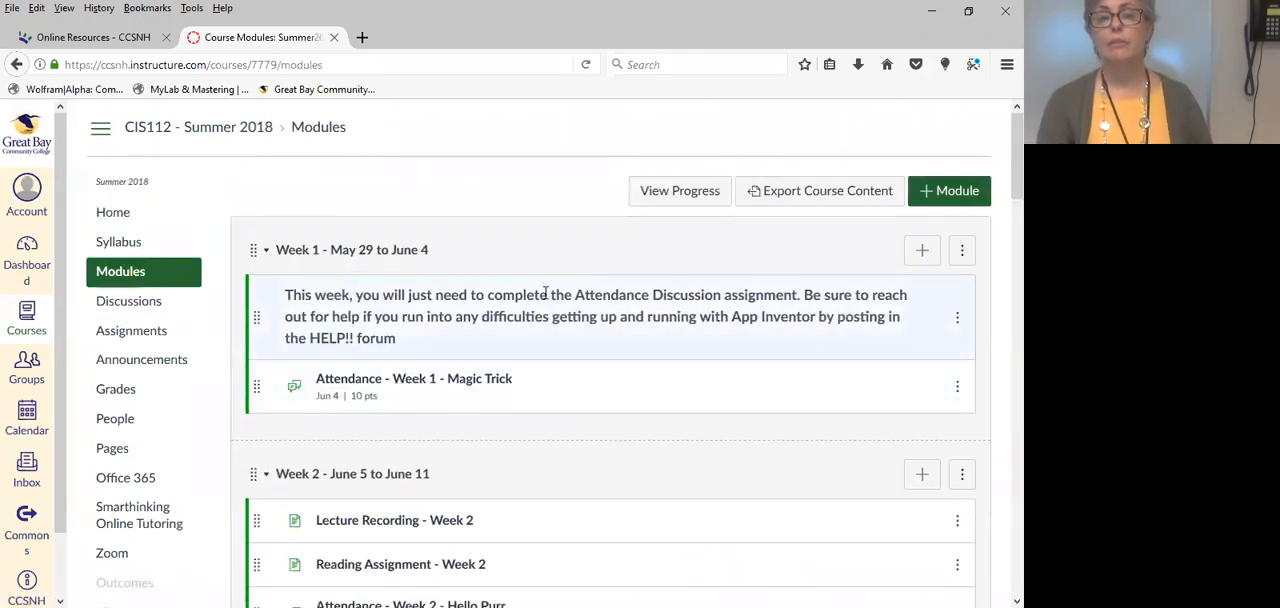
scroll(510, 495, down, 3)
scroll(512, 490, up, 3)
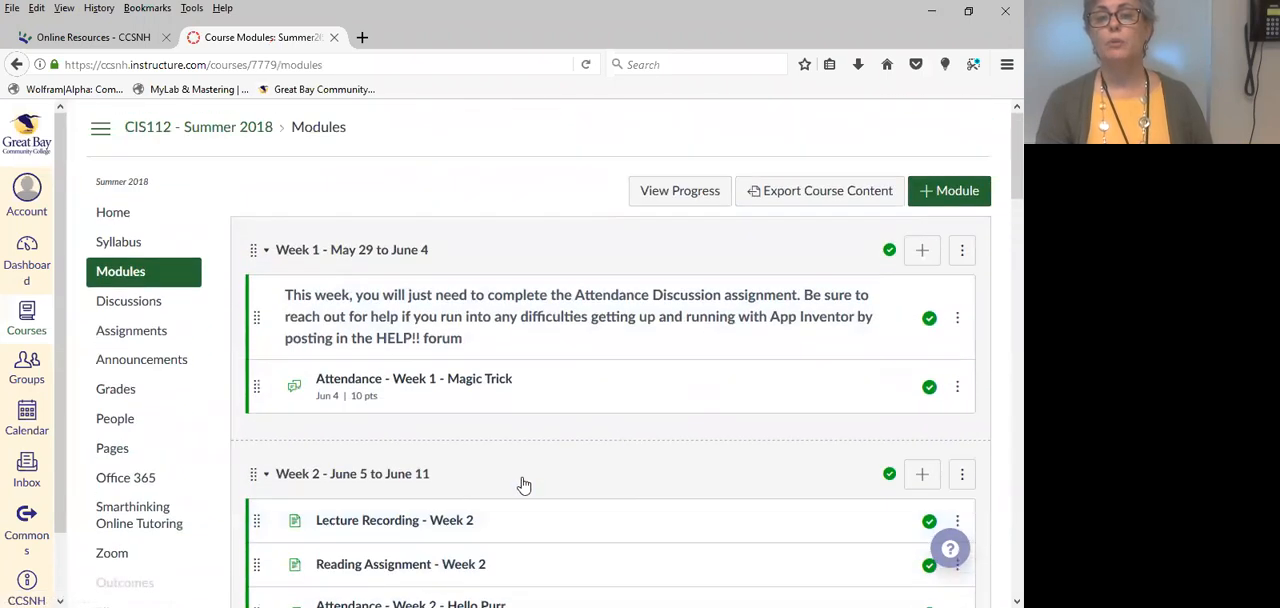
Go back to the list of all course pages and start a new page.
click(110, 220)
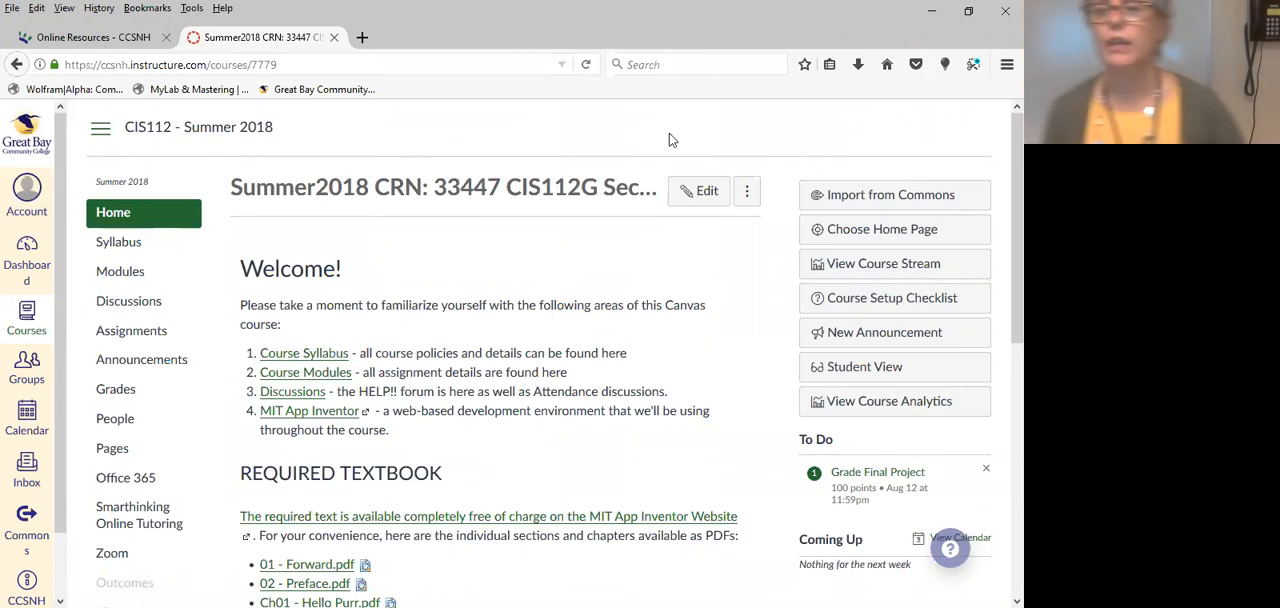
click(126, 449)
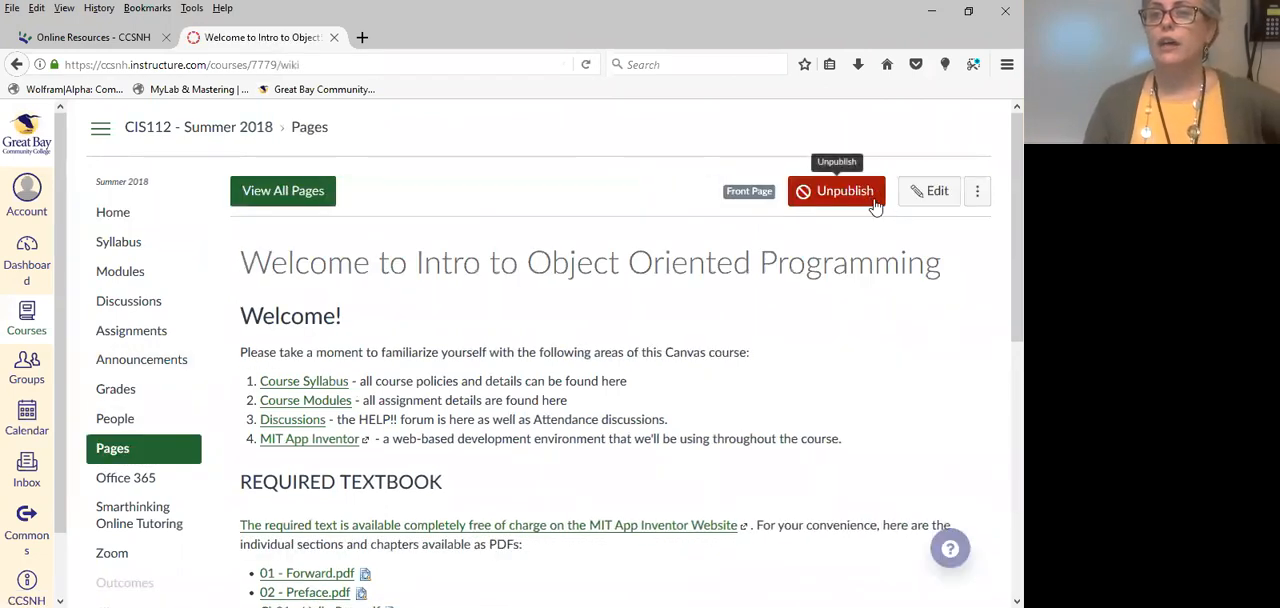
click(272, 193)
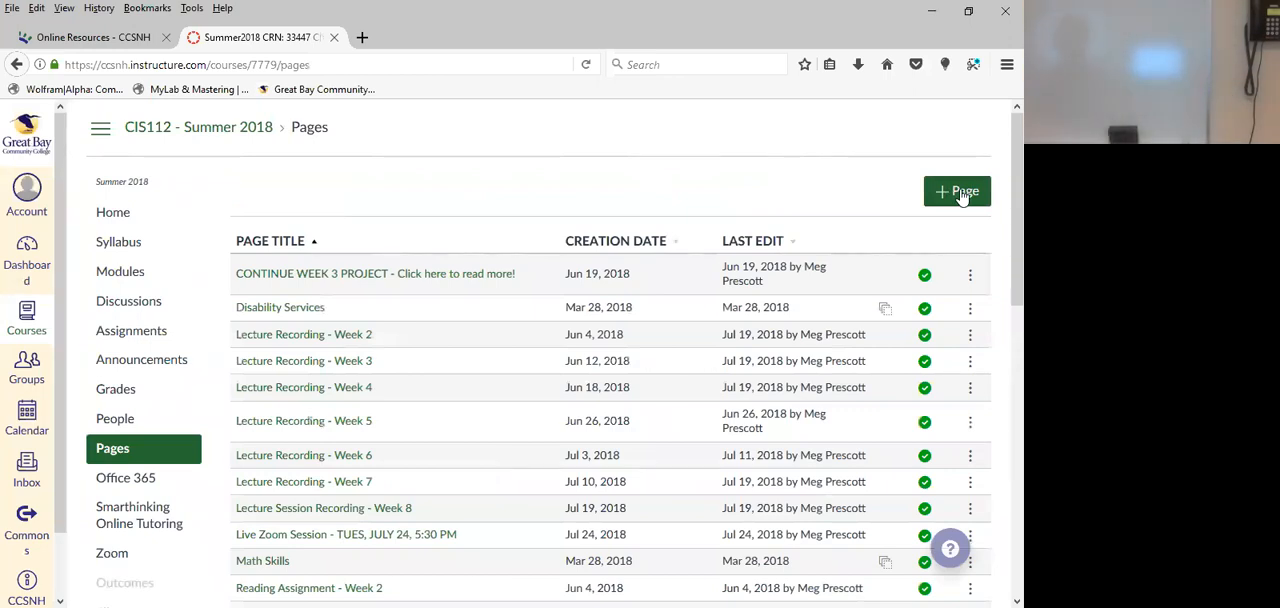
click(961, 196)
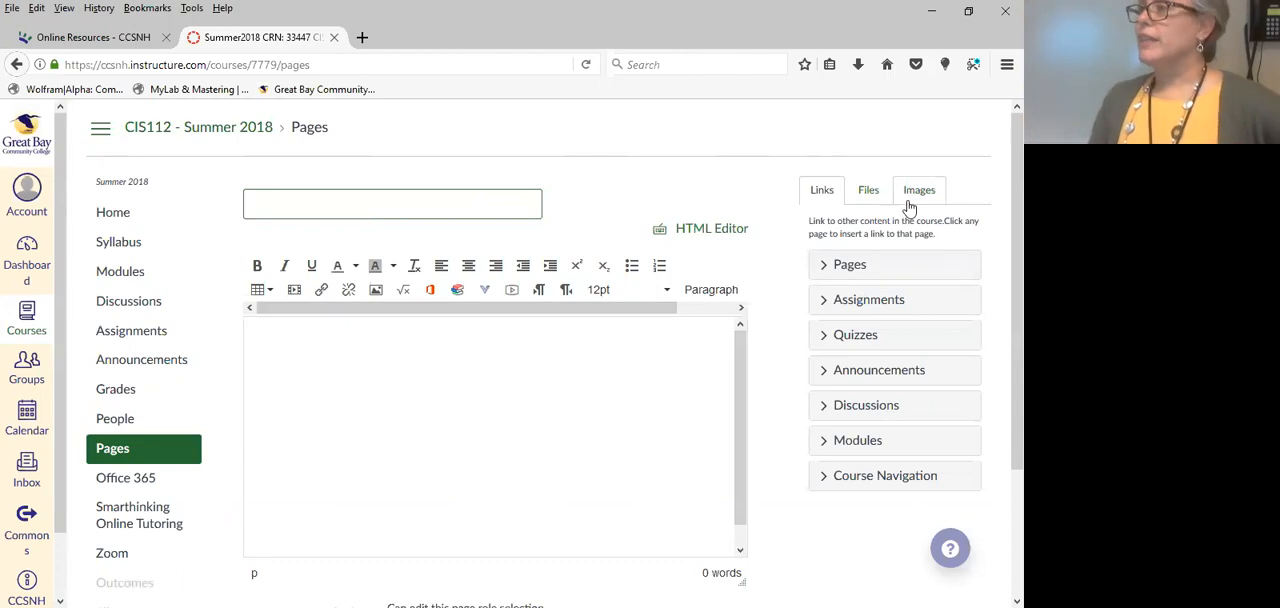
Title the new page "This is only a test".
click(372, 209)
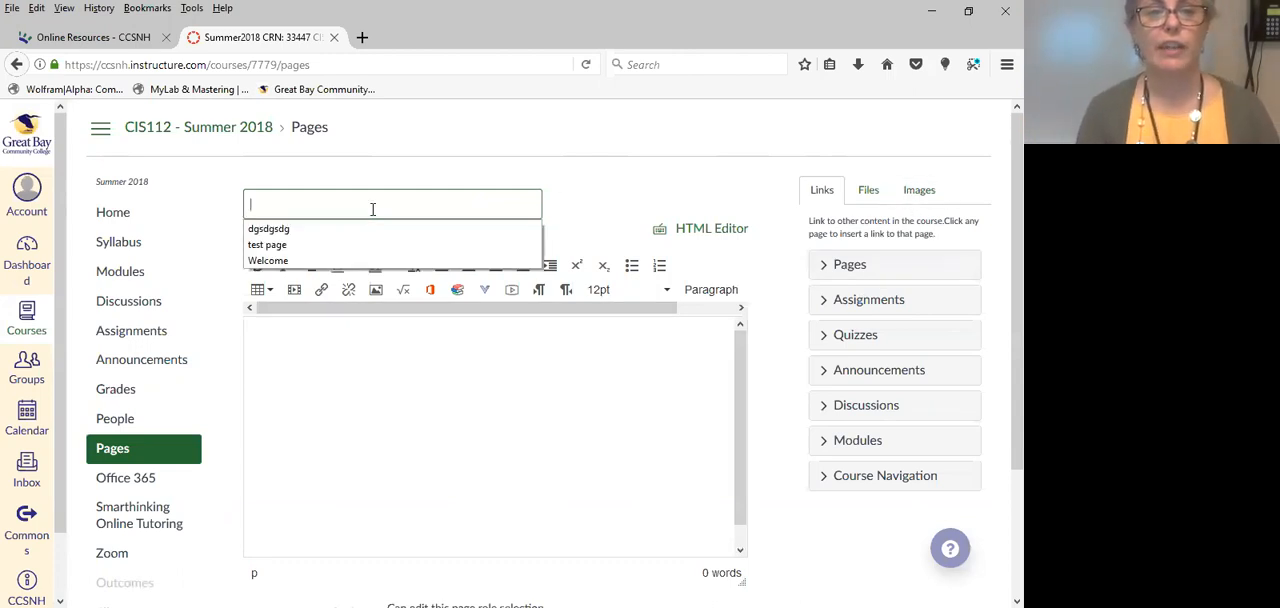
text(This i)
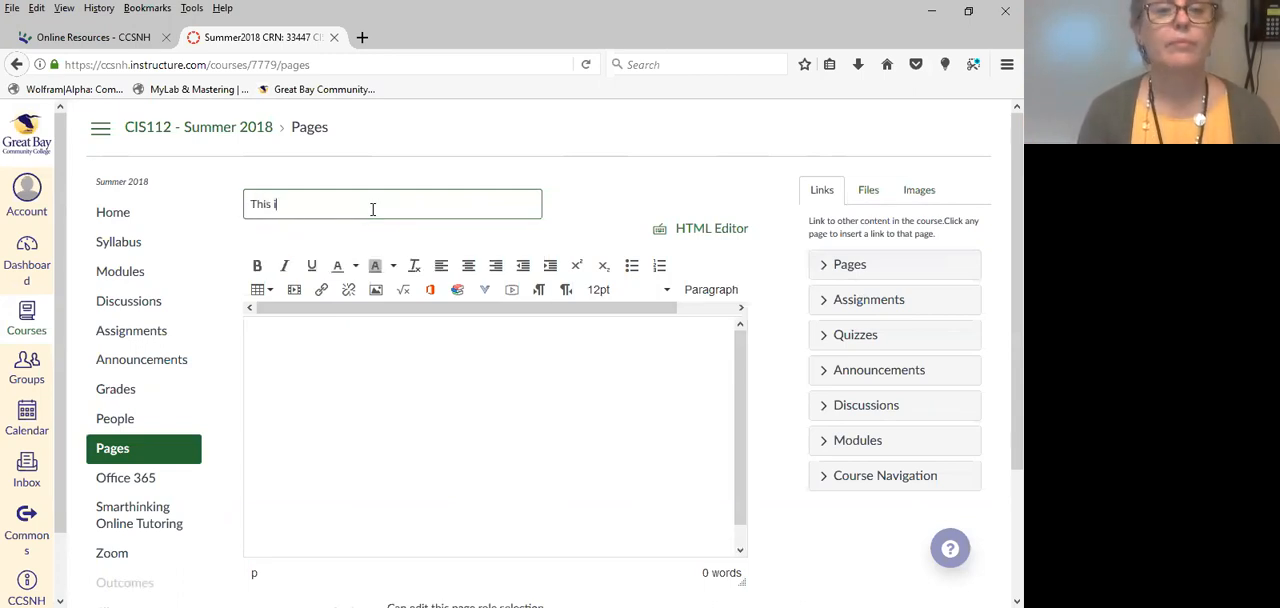
text(s only a te)
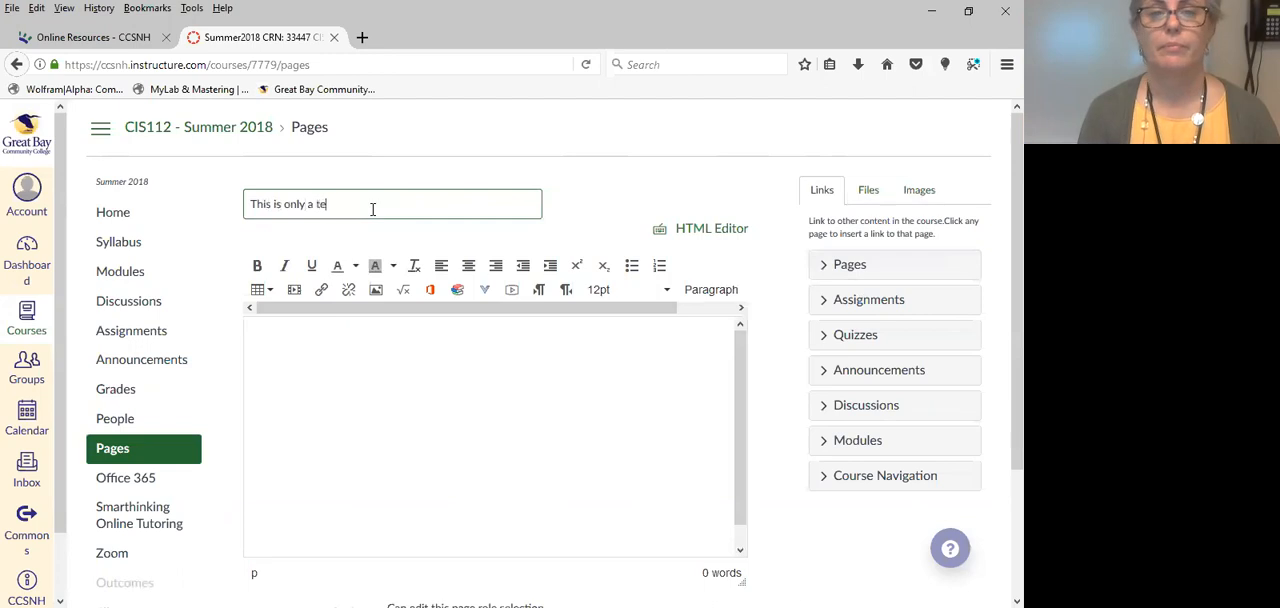
text(st)
Browse the course files that can be linked in the new page's empty body.
click(407, 369)
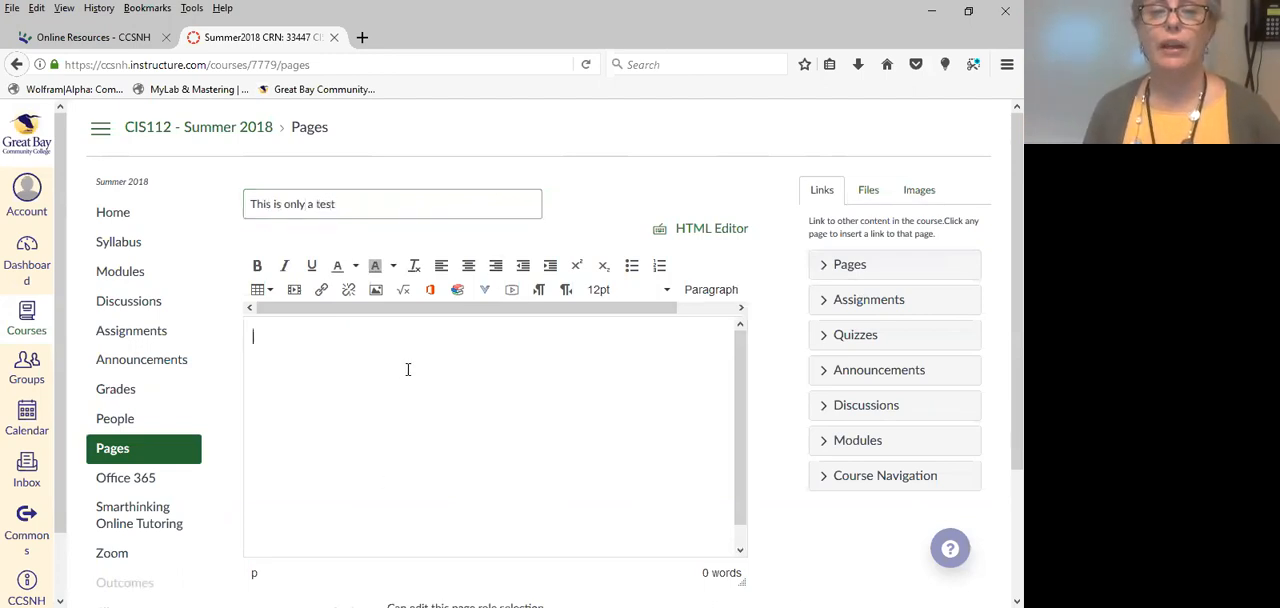
click(868, 189)
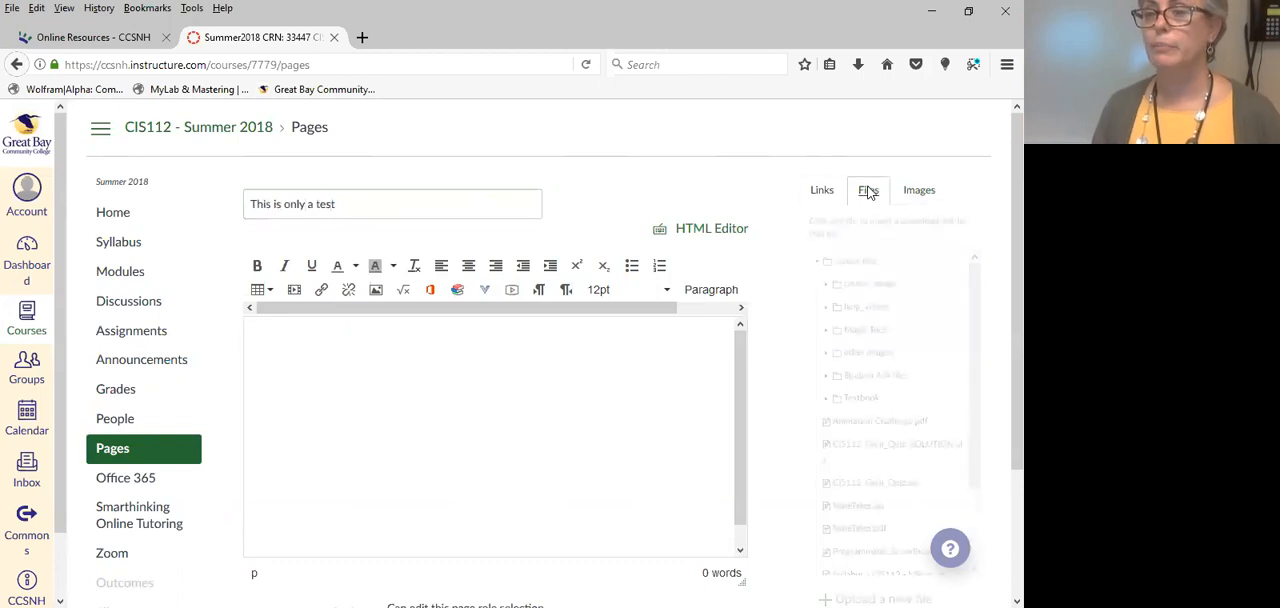
drag(975, 299, 977, 400)
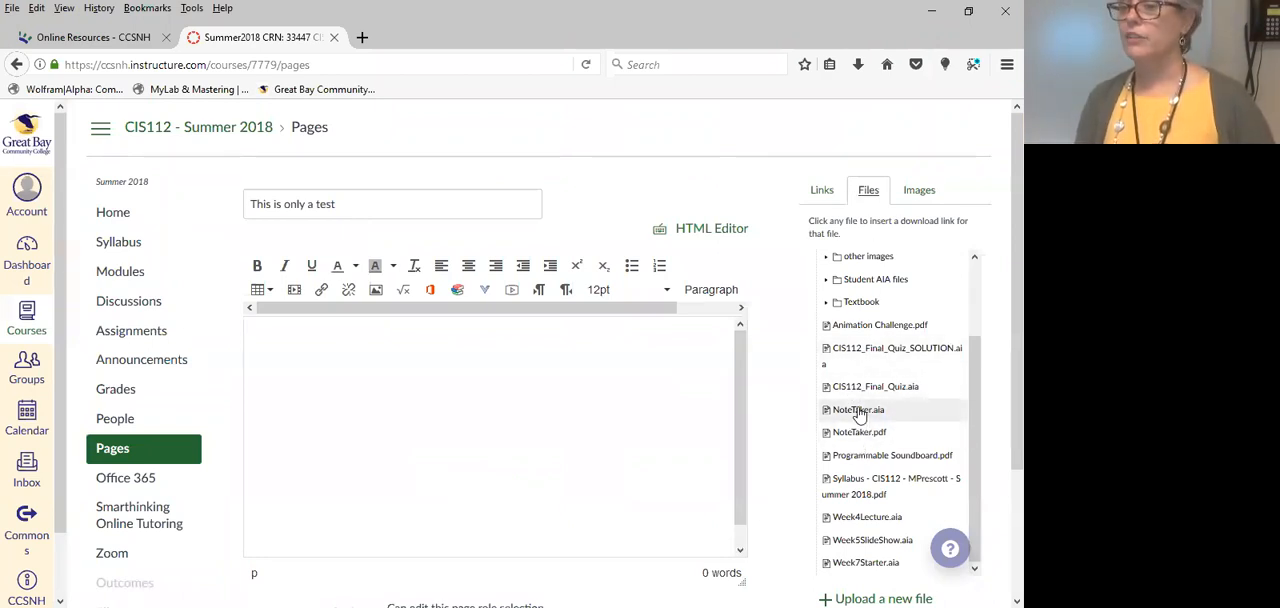
click(294, 428)
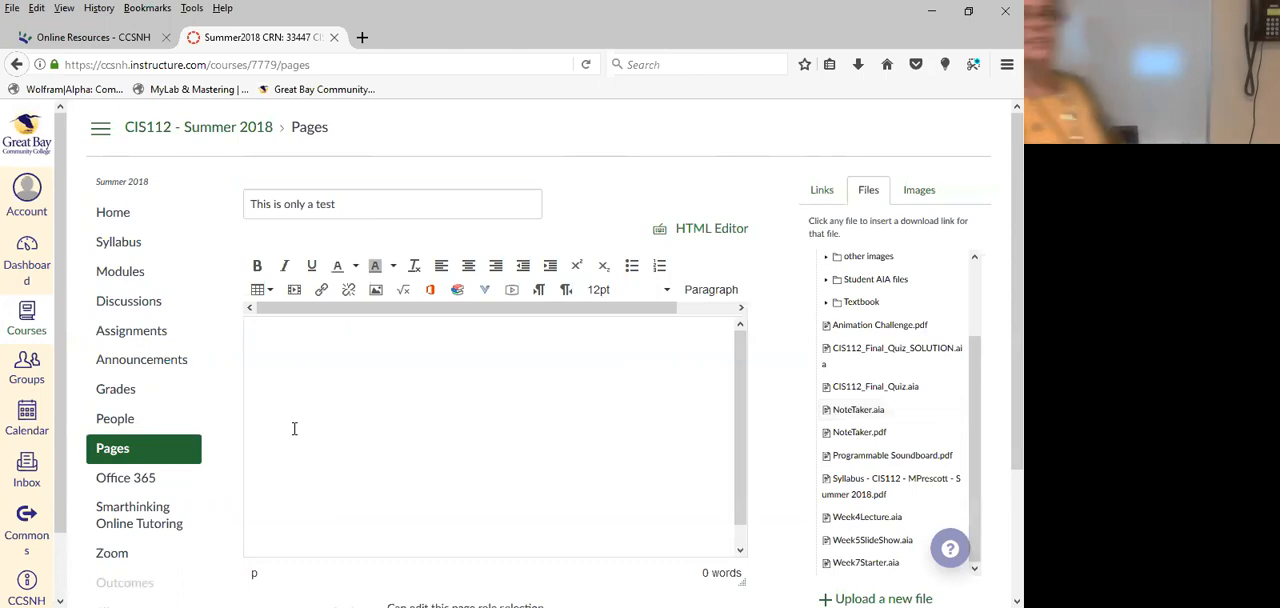
Copy the Canvas login help, training and browser text from the CCSNH Online Resources page into the new page's body.
click(74, 38)
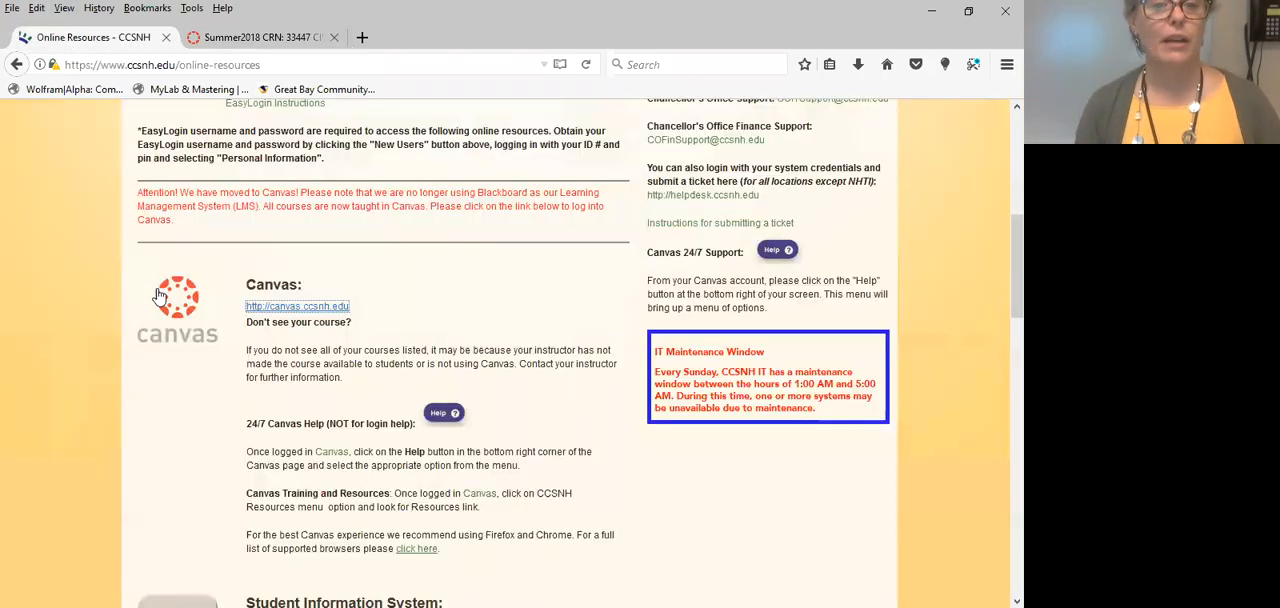
drag(248, 451, 620, 532)
right_click(413, 491)
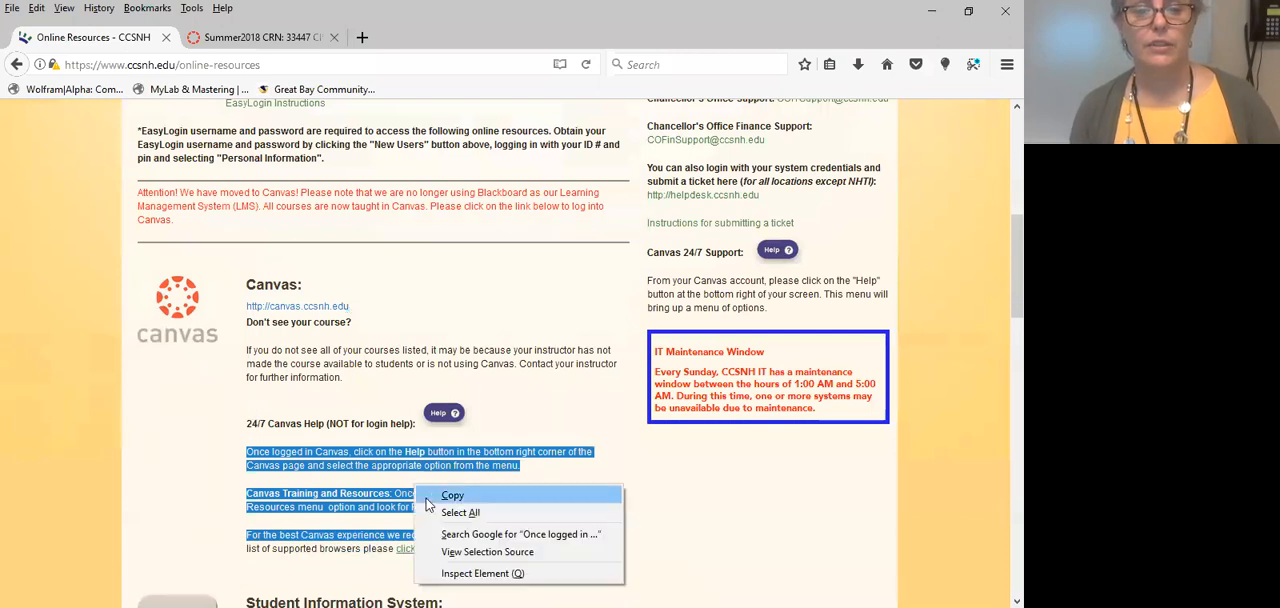
click(436, 506)
click(243, 37)
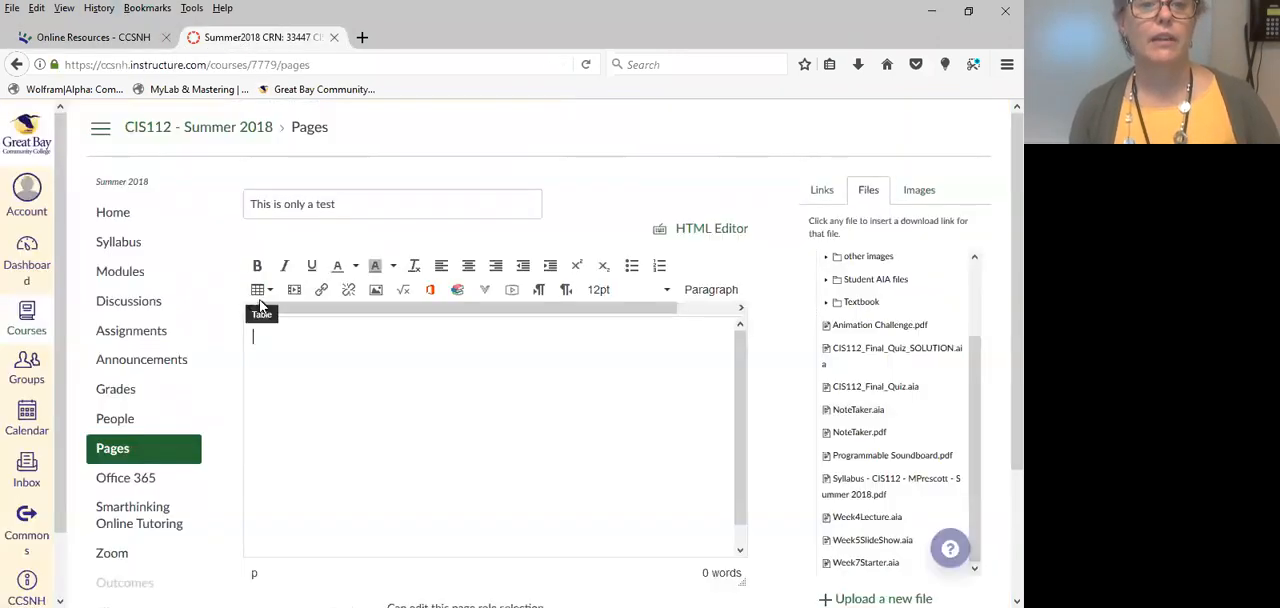
right_click(294, 343)
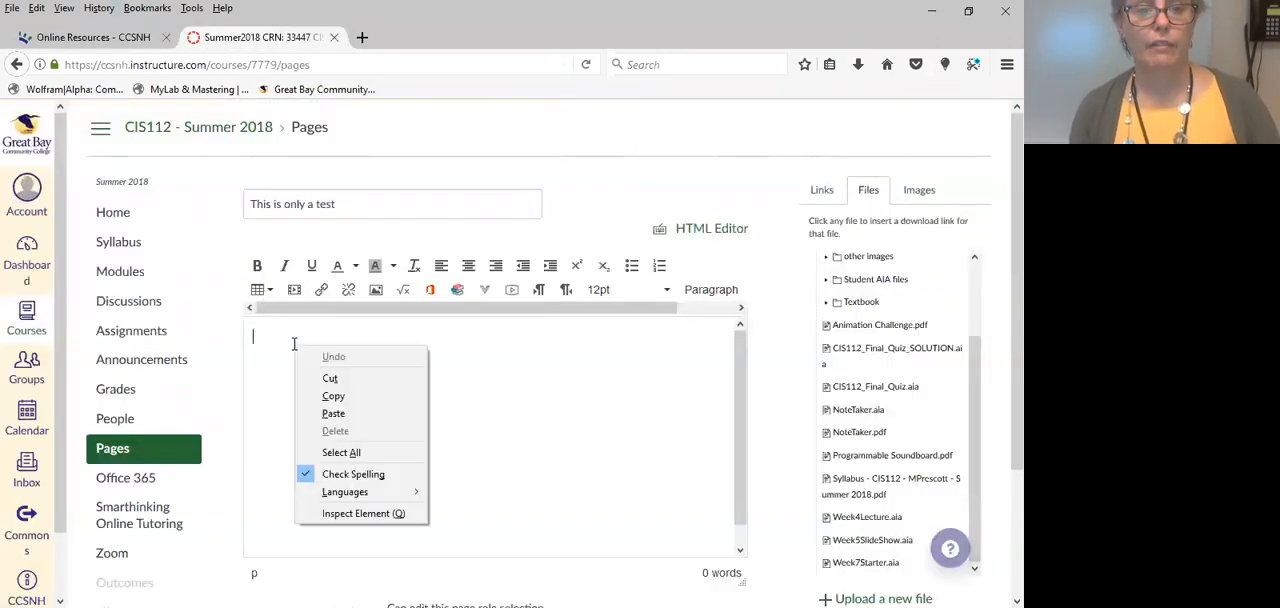
click(333, 413)
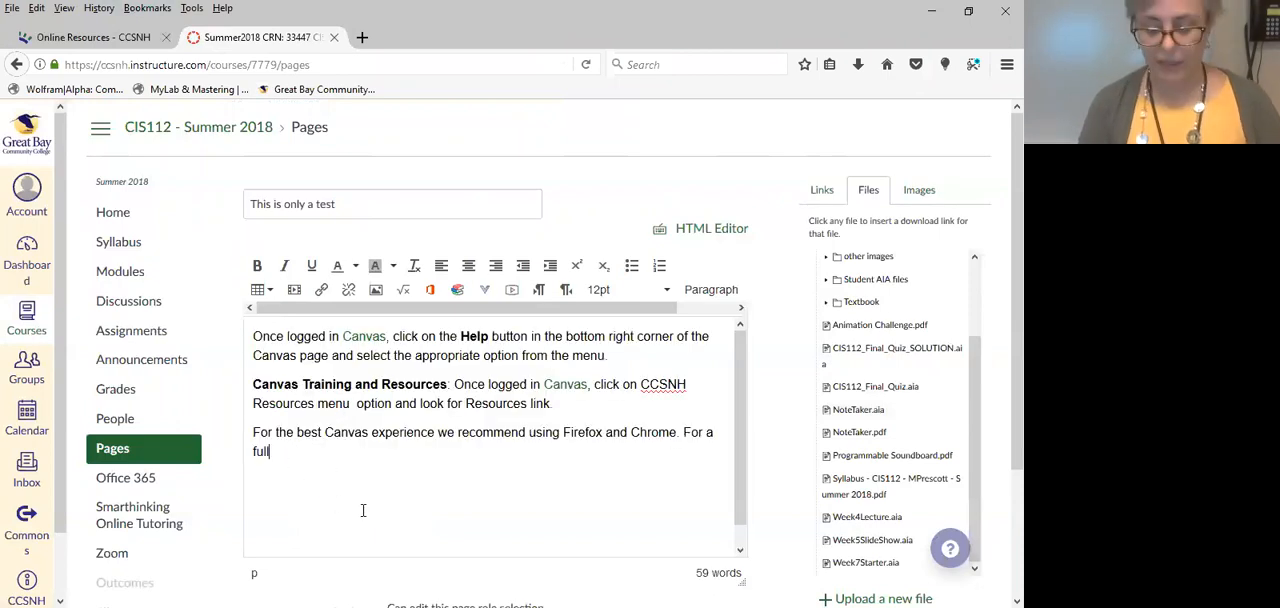
Insert a link to the course file NoteTaker.aia after "Canvas Training and Resources:" and remove it again, restoring the colon.
click(452, 381)
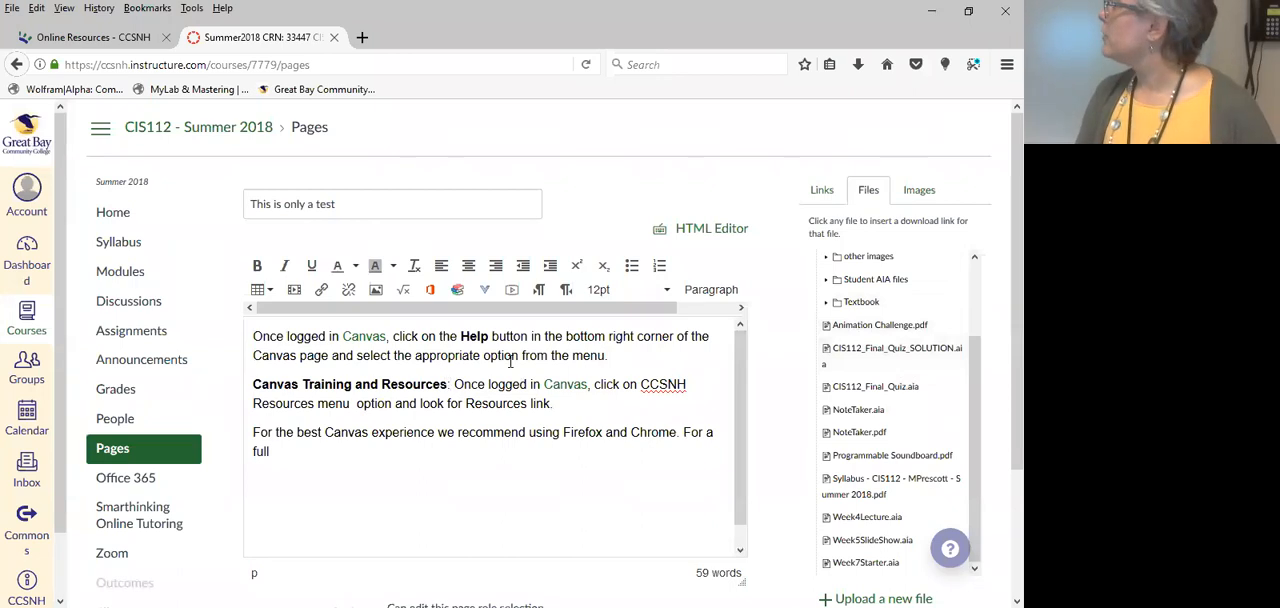
click(866, 416)
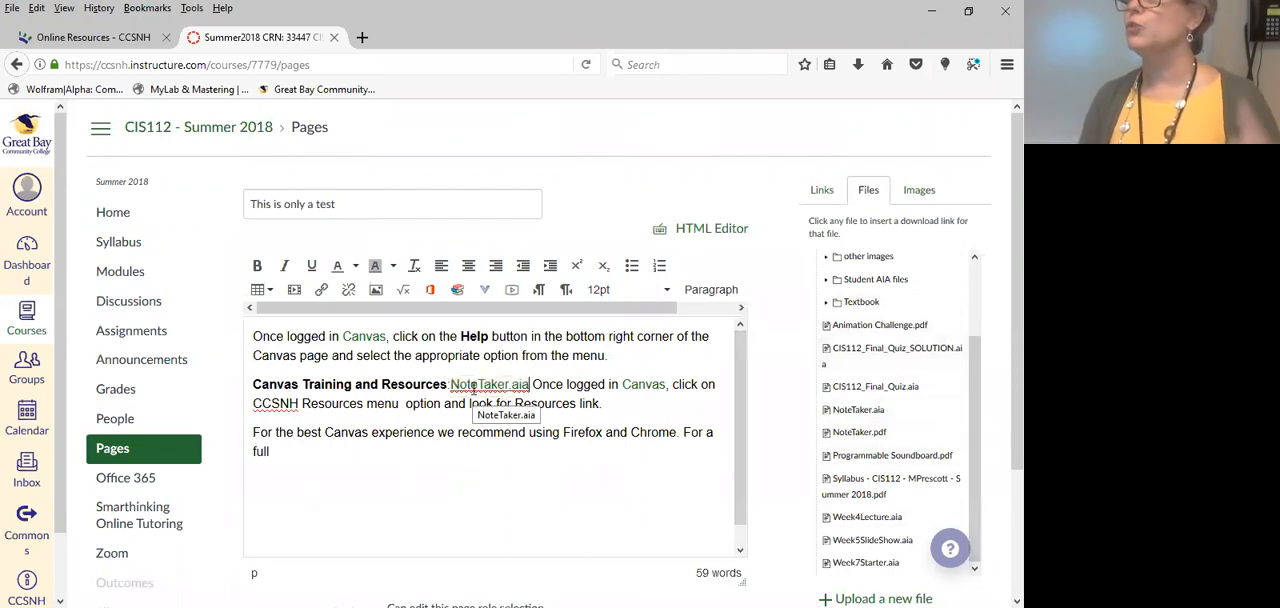
click(531, 382)
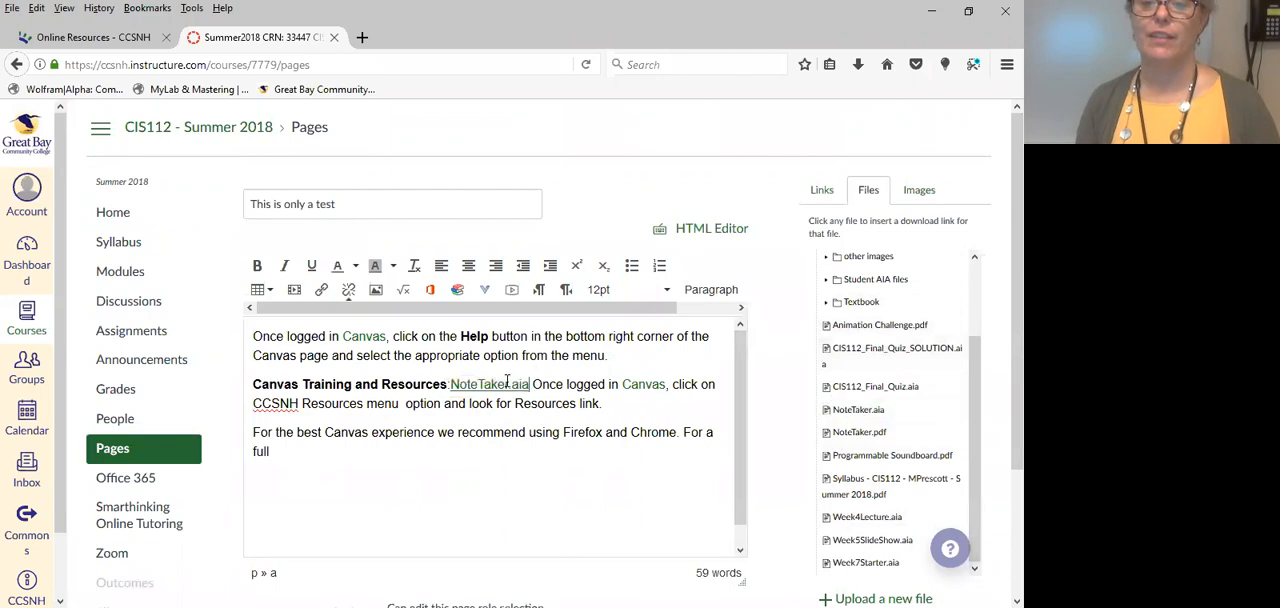
drag(531, 384, 450, 386)
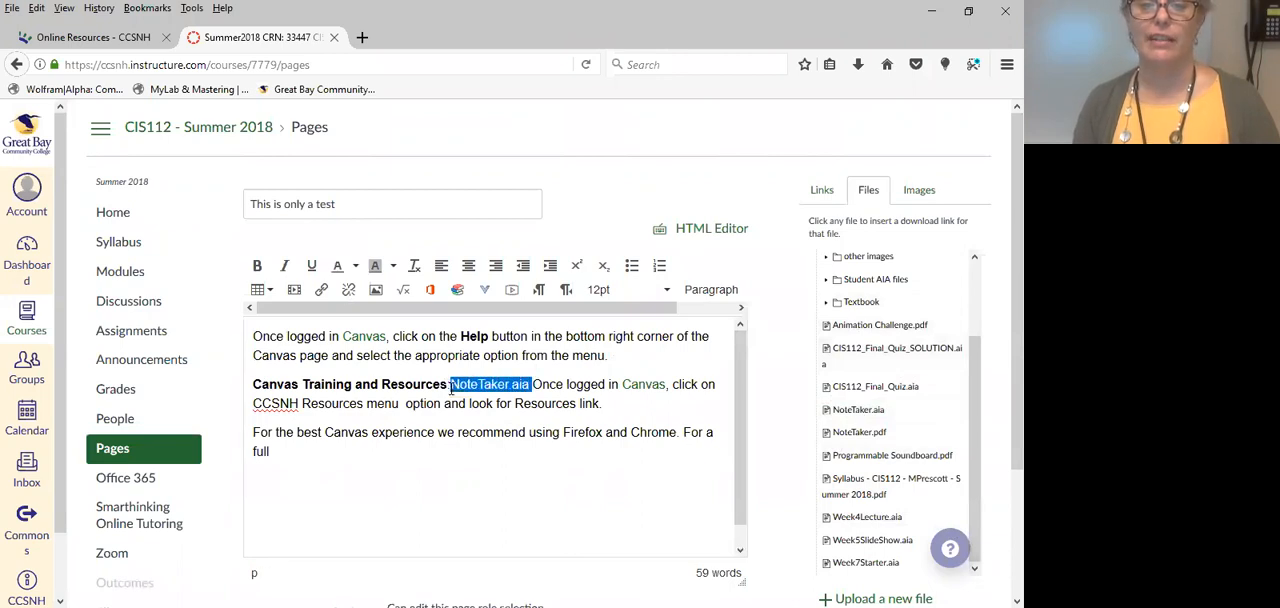
key(Delete)
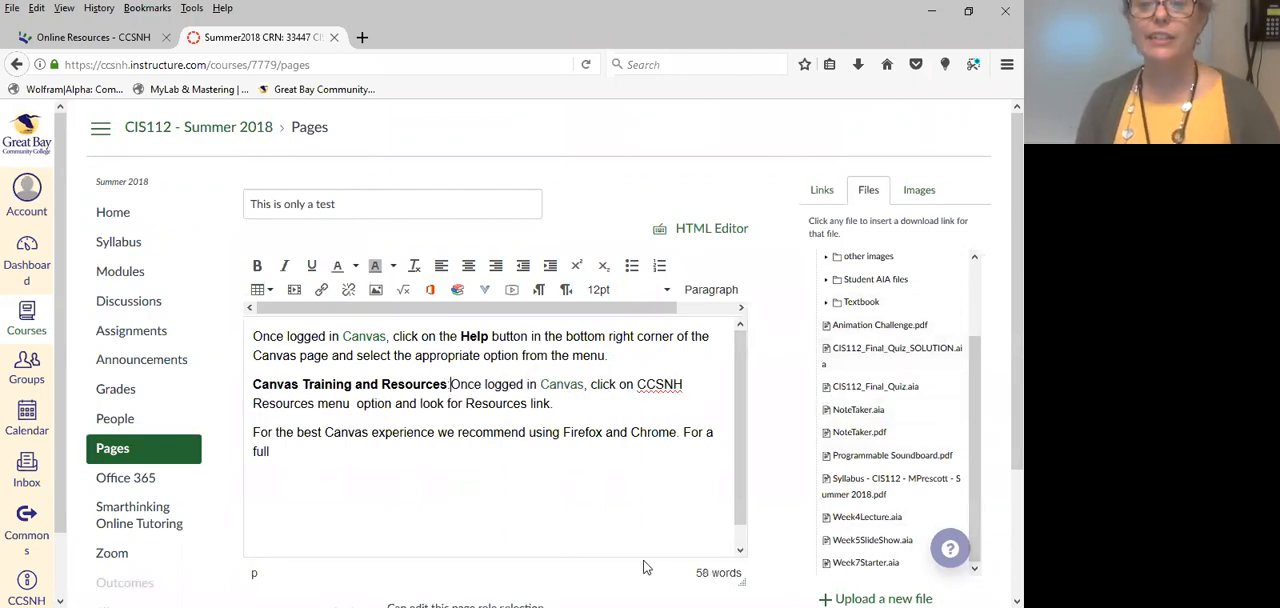
text(:)
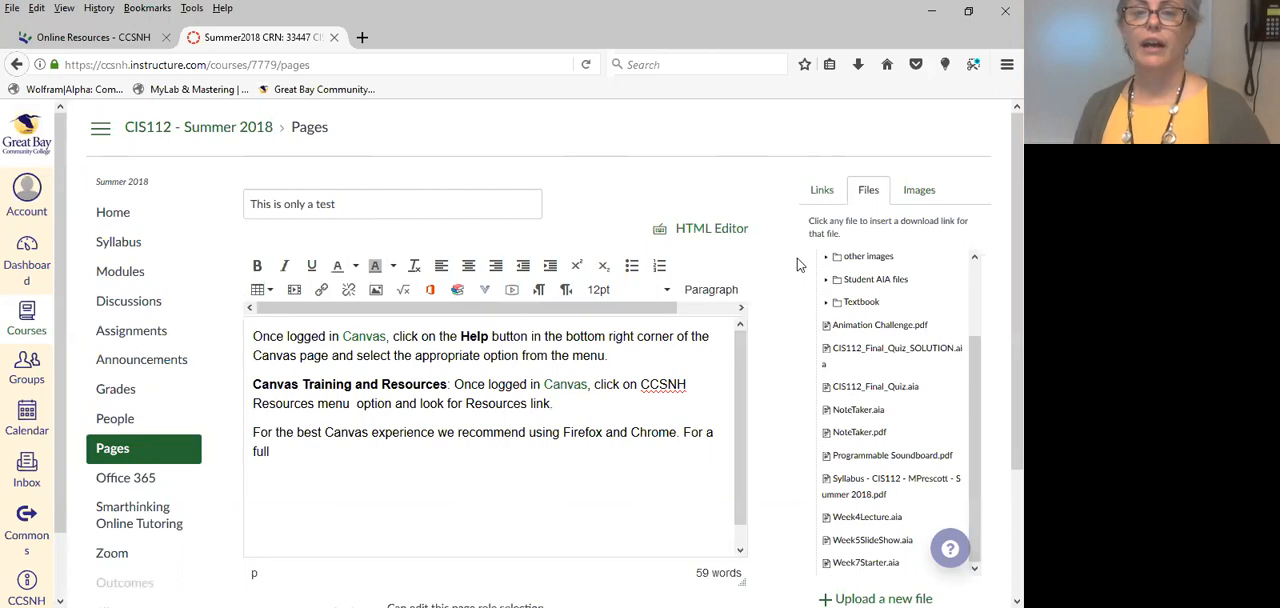
Delete the extra &nbsp; after "Resources menu" in the page body's HTML source and return to the rich content view.
click(720, 230)
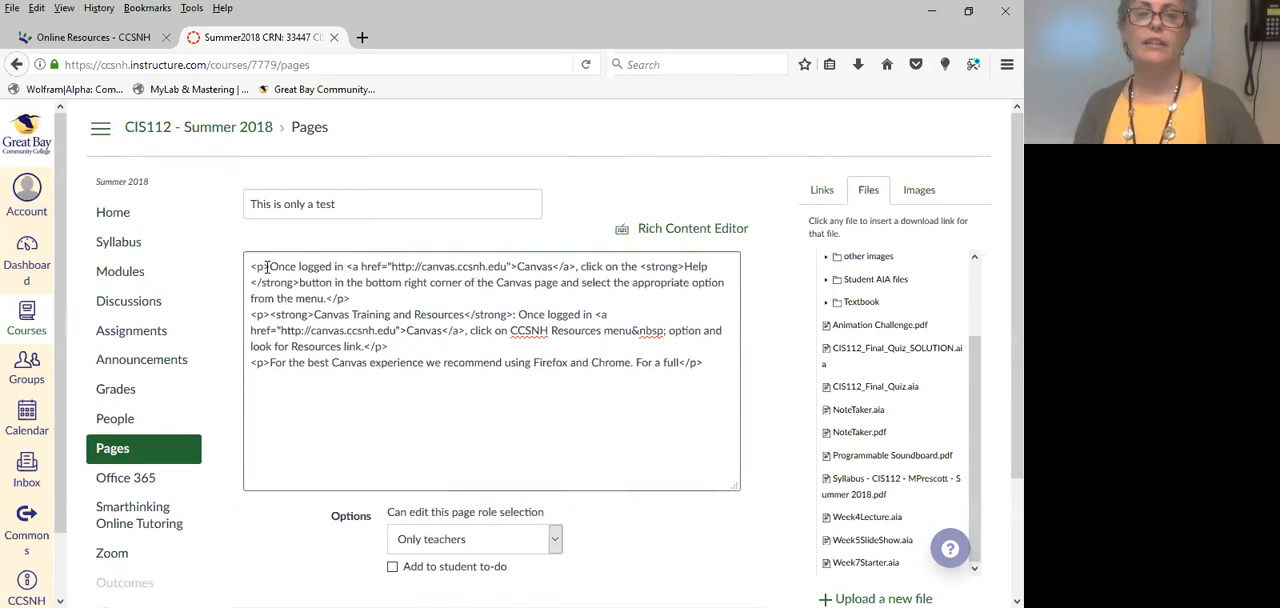
drag(270, 266, 234, 265)
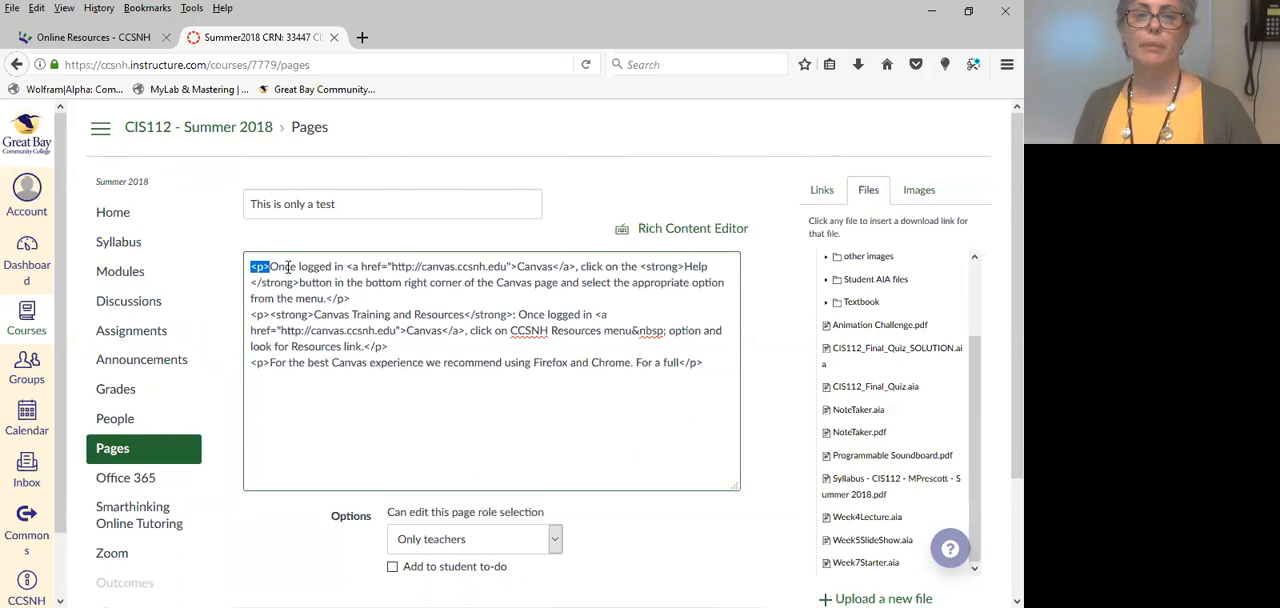
drag(310, 314, 463, 314)
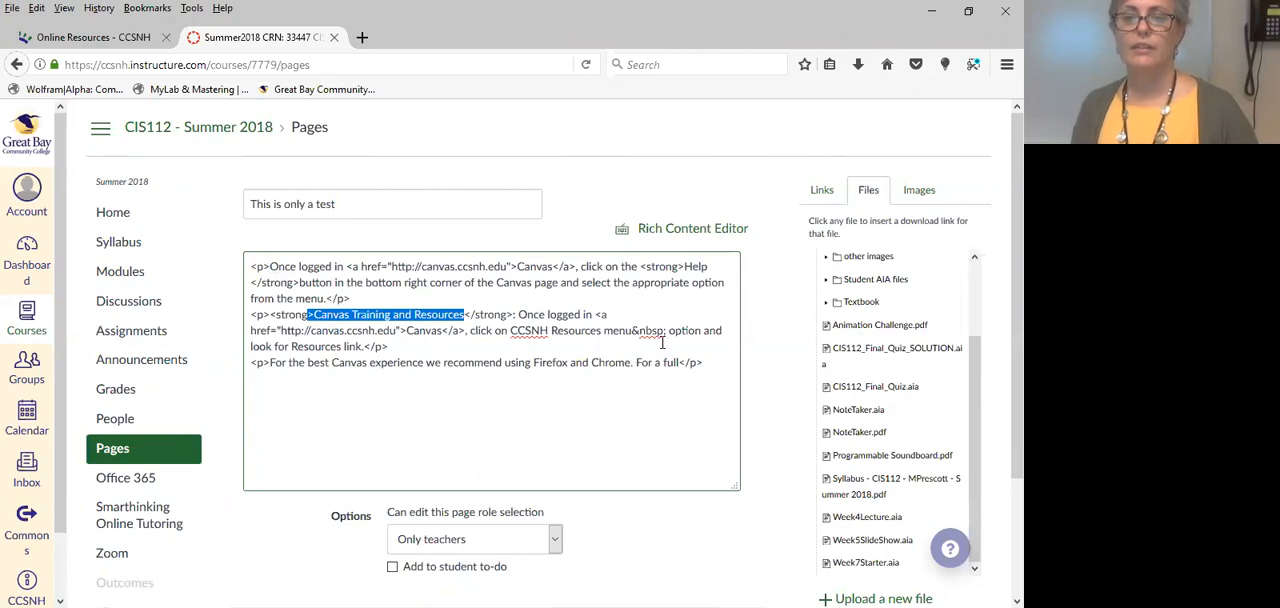
drag(631, 330, 665, 334)
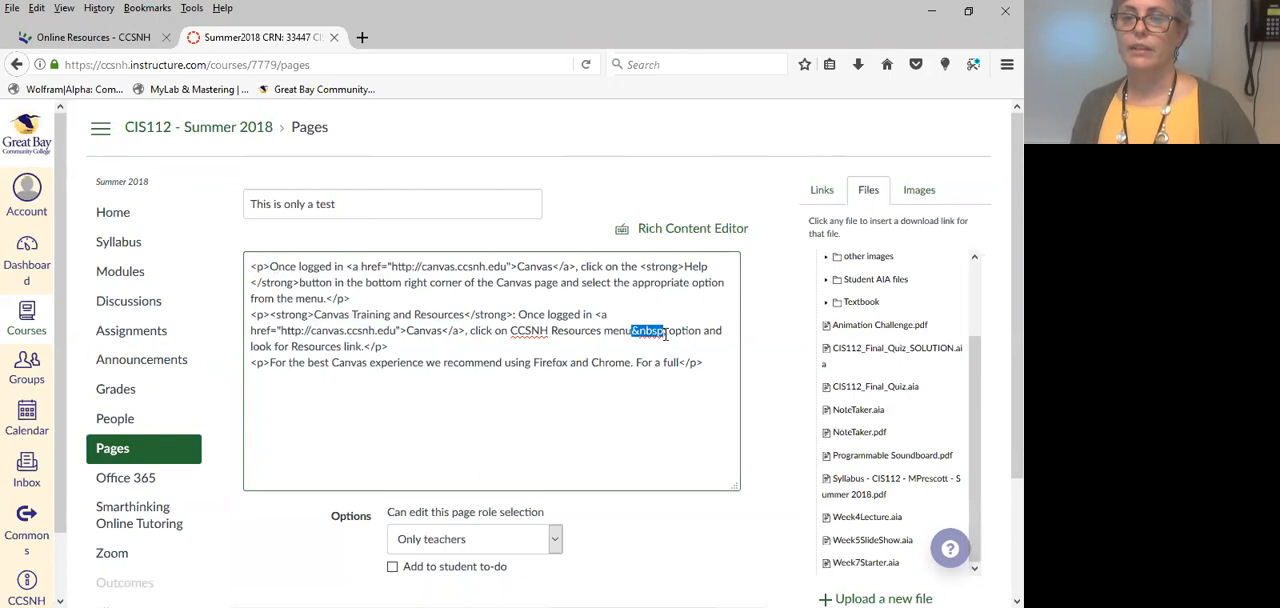
click(661, 333)
drag(663, 331, 630, 331)
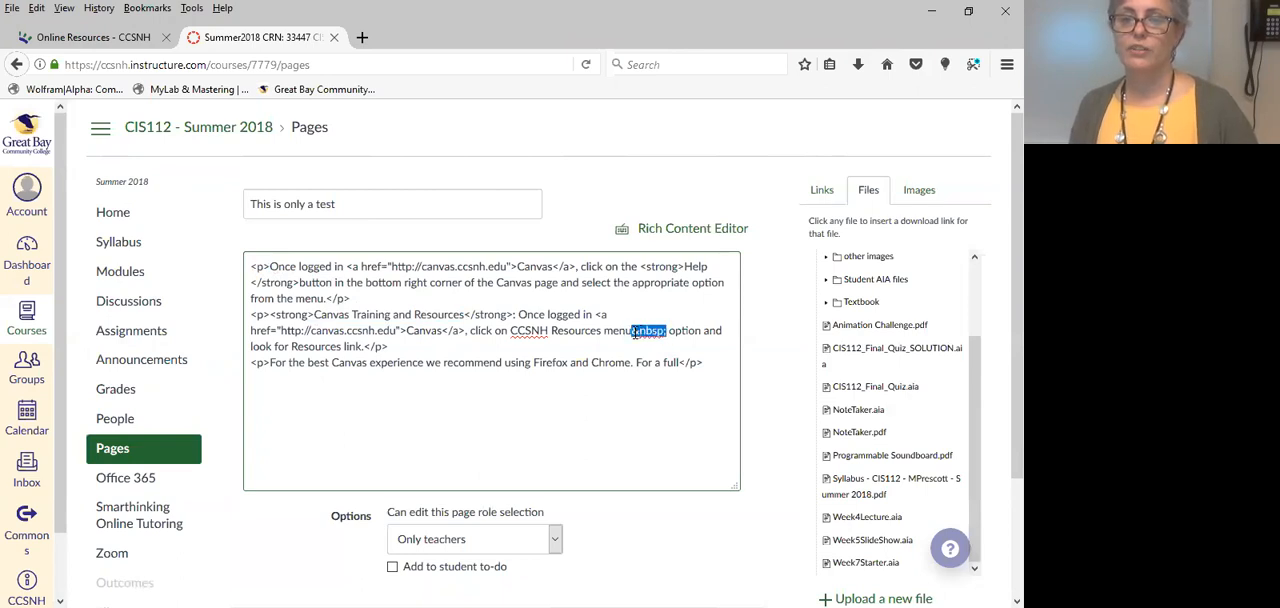
key(Delete)
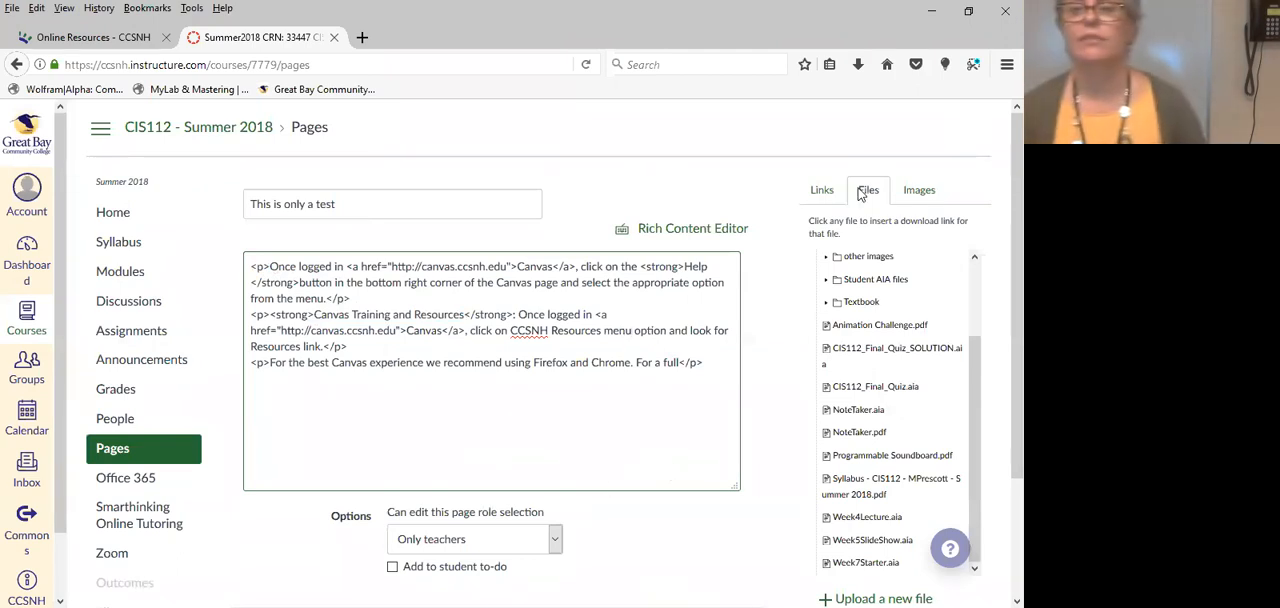
click(705, 228)
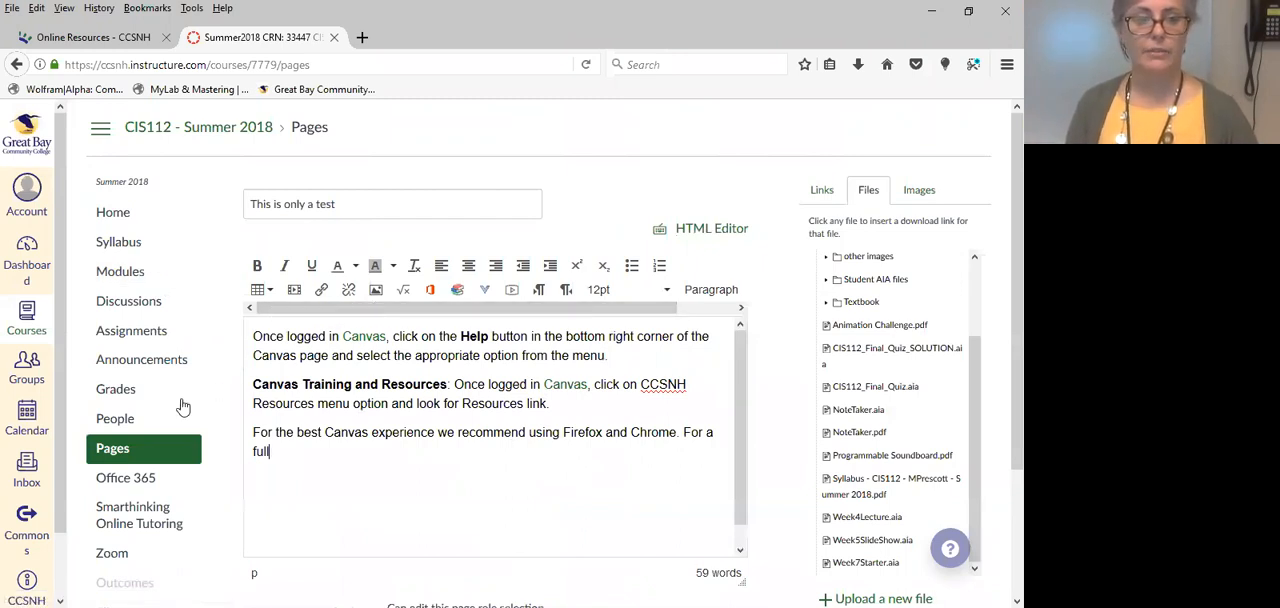
Leave the new test page without saving it and return to the course home page.
click(113, 212)
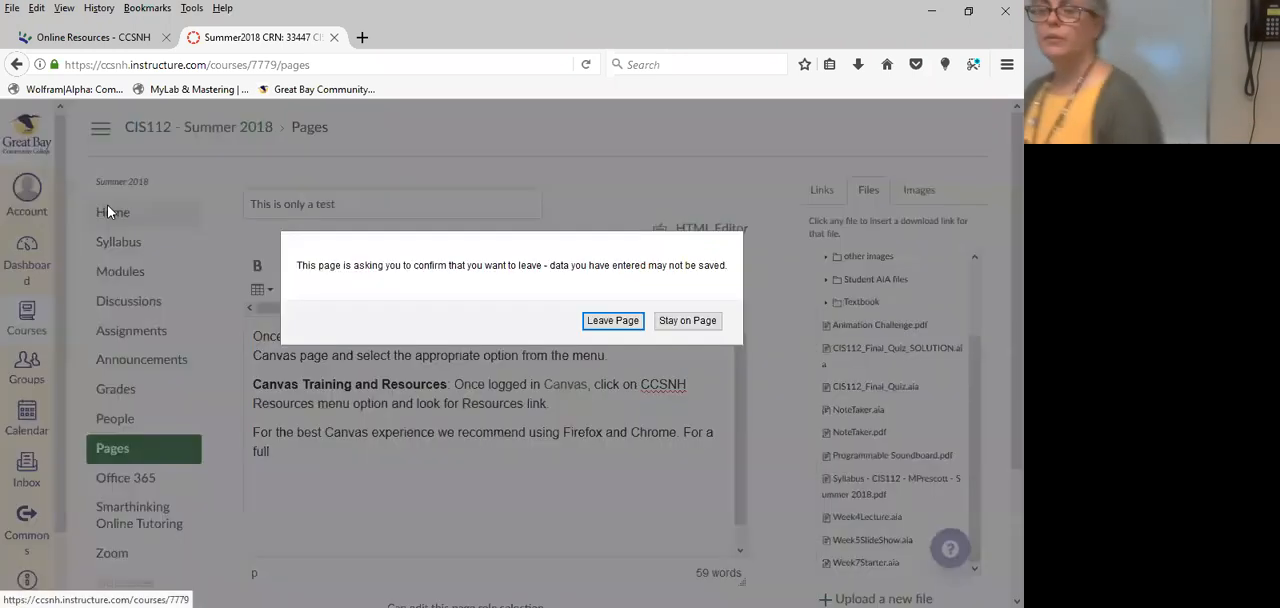
click(604, 321)
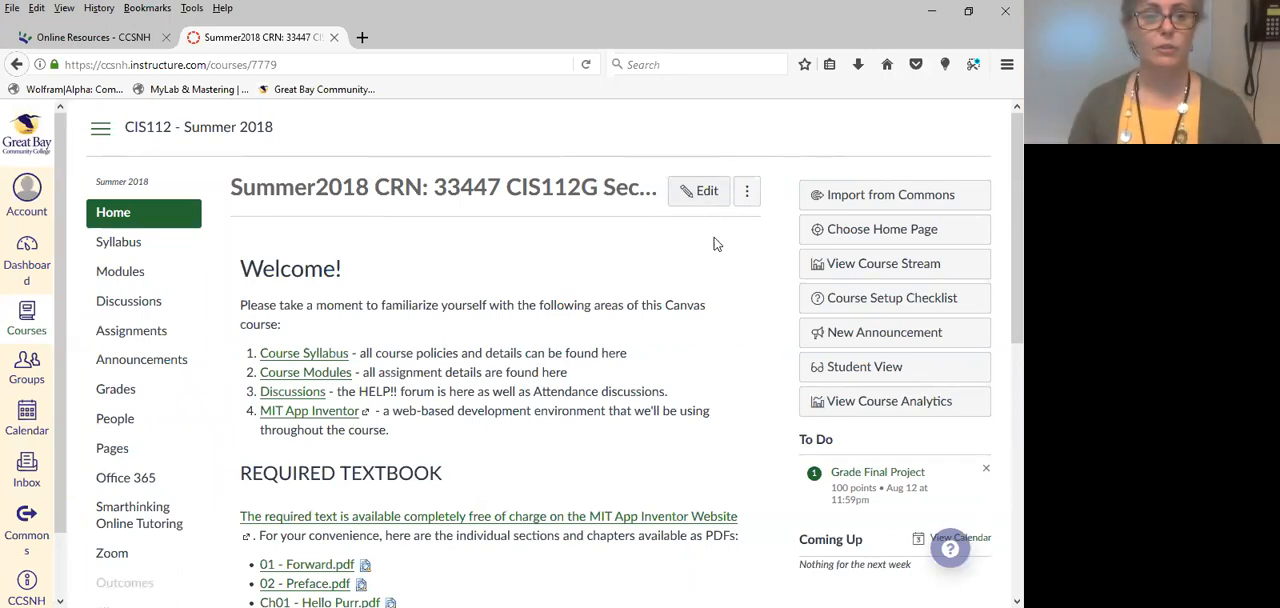
Open the course's assignments list and collapse the Attendance Discussions, Weekly Projects, Quizzes and Final Project groups.
click(120, 338)
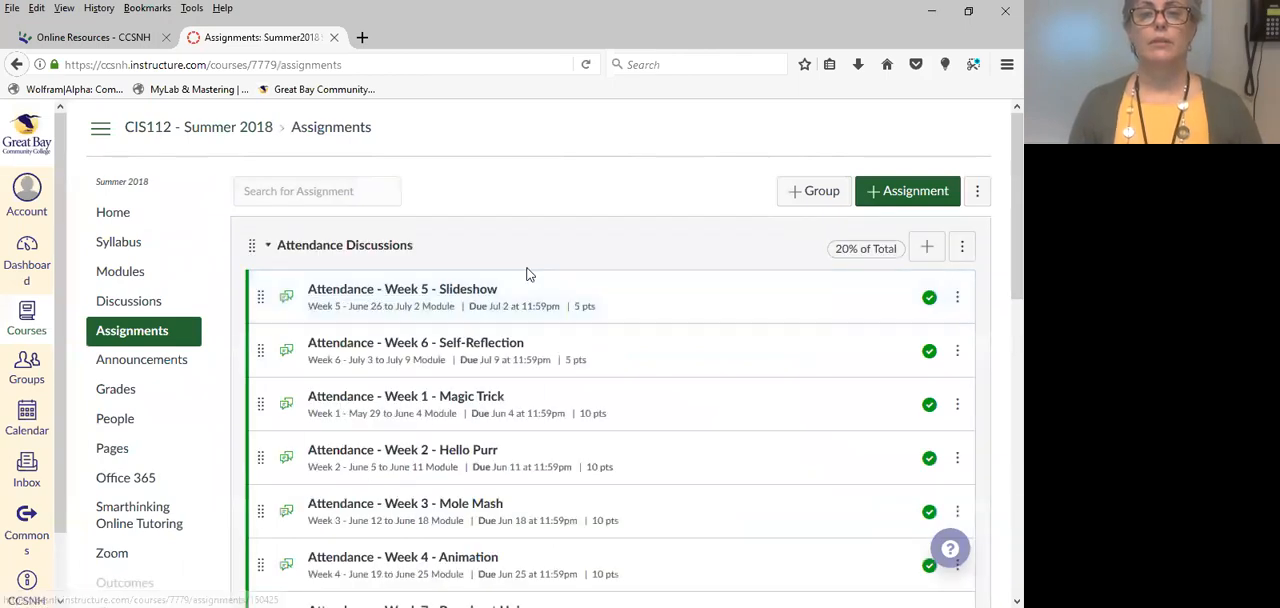
click(267, 247)
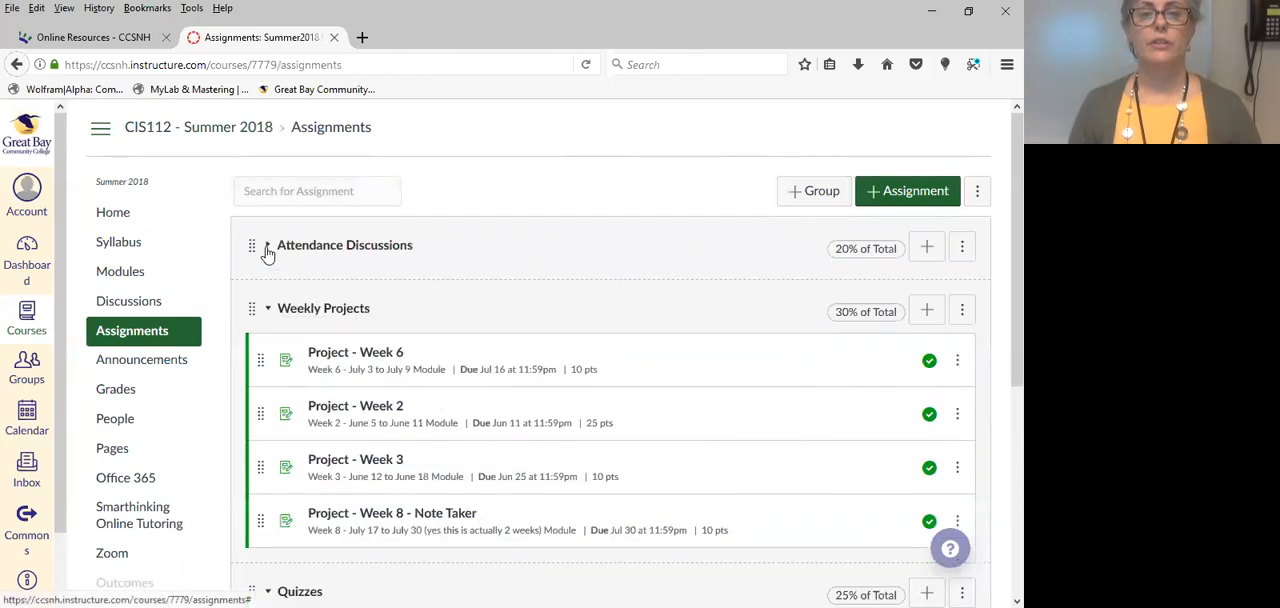
click(268, 310)
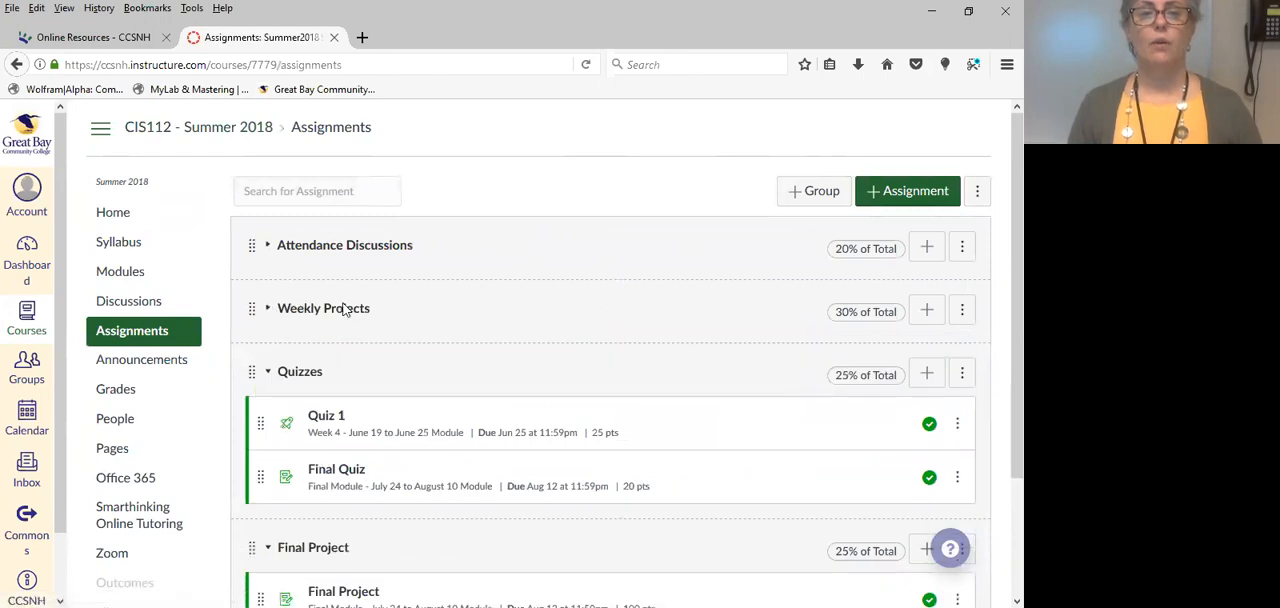
scroll(531, 269, down, 1)
scroll(533, 269, up, 1)
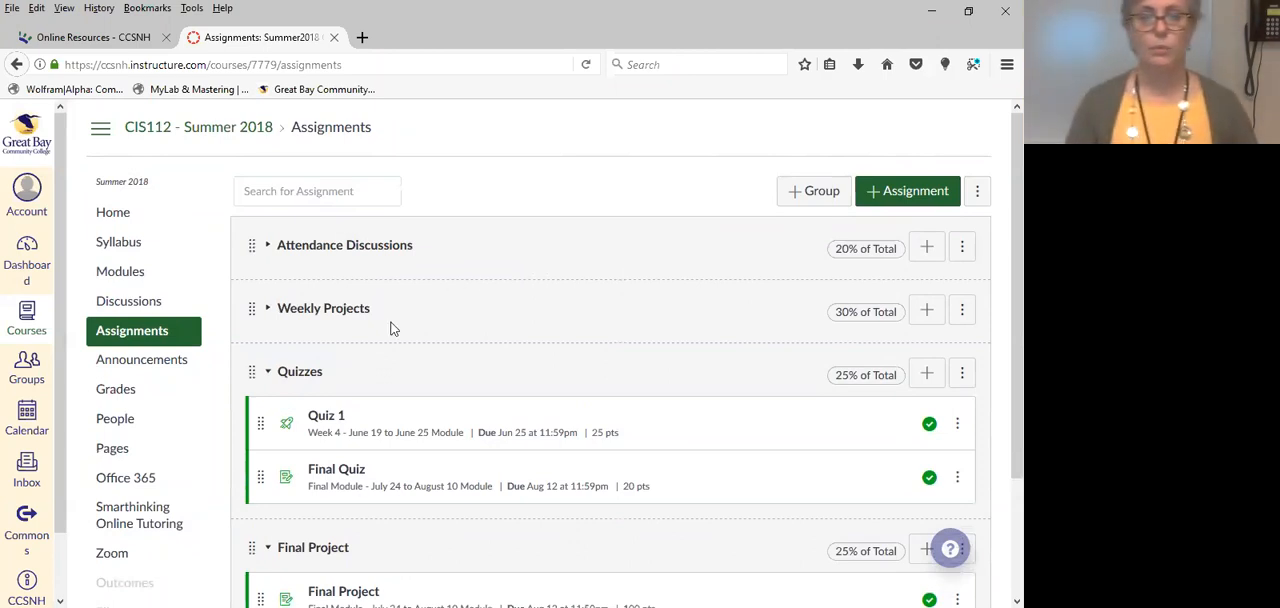
click(268, 247)
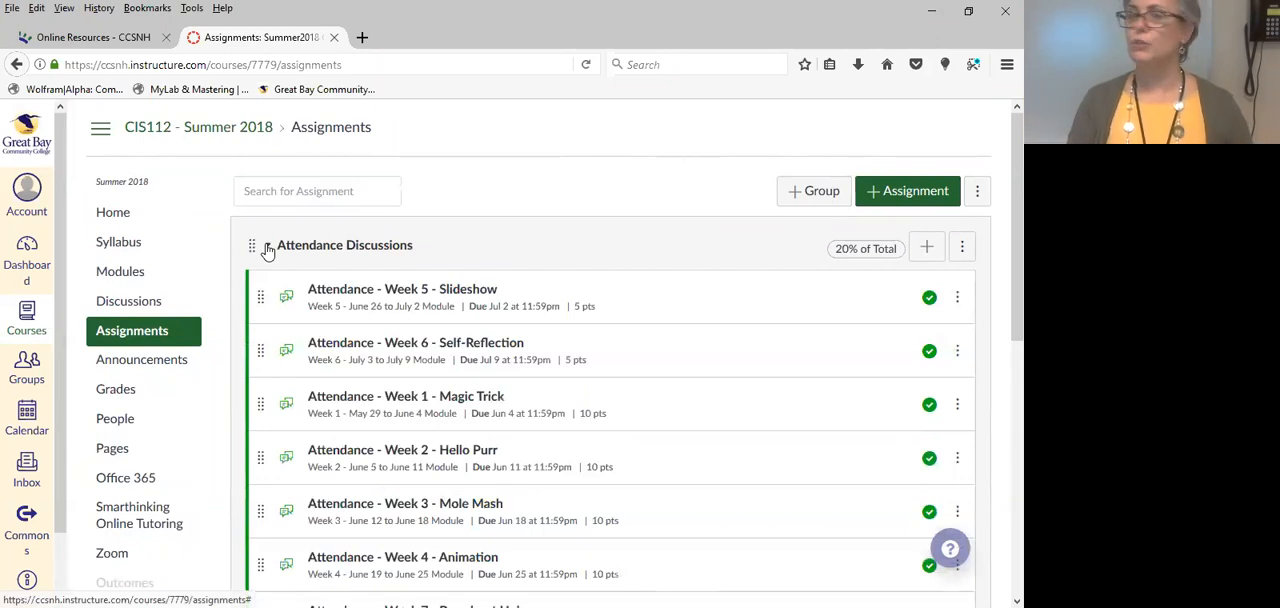
click(268, 247)
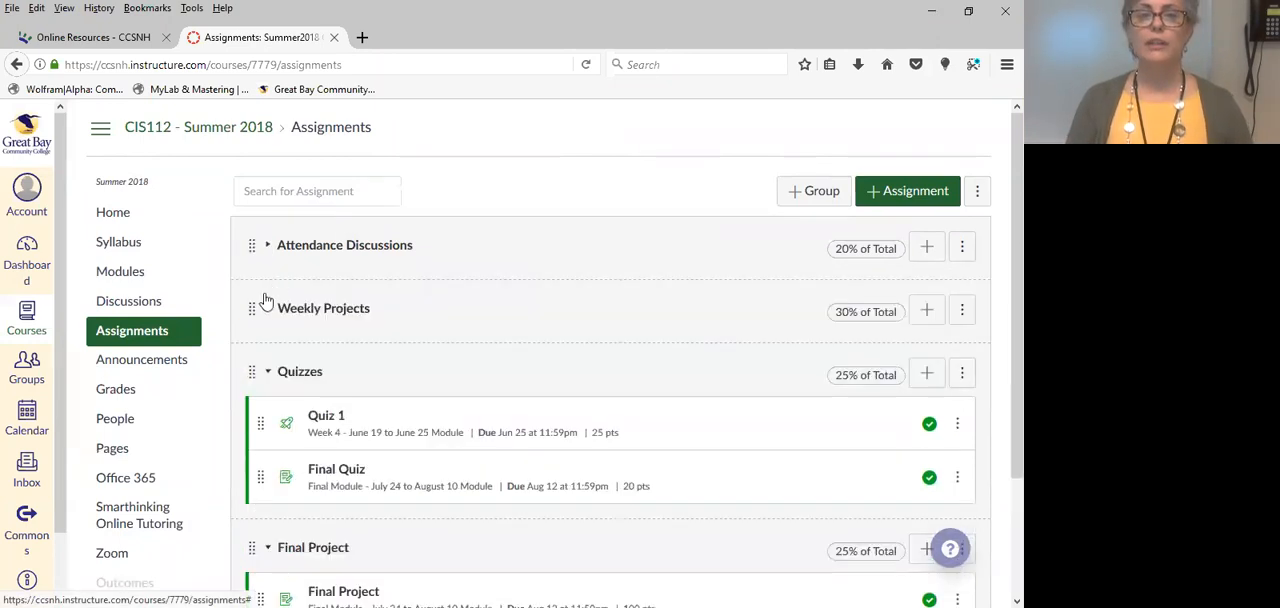
click(267, 373)
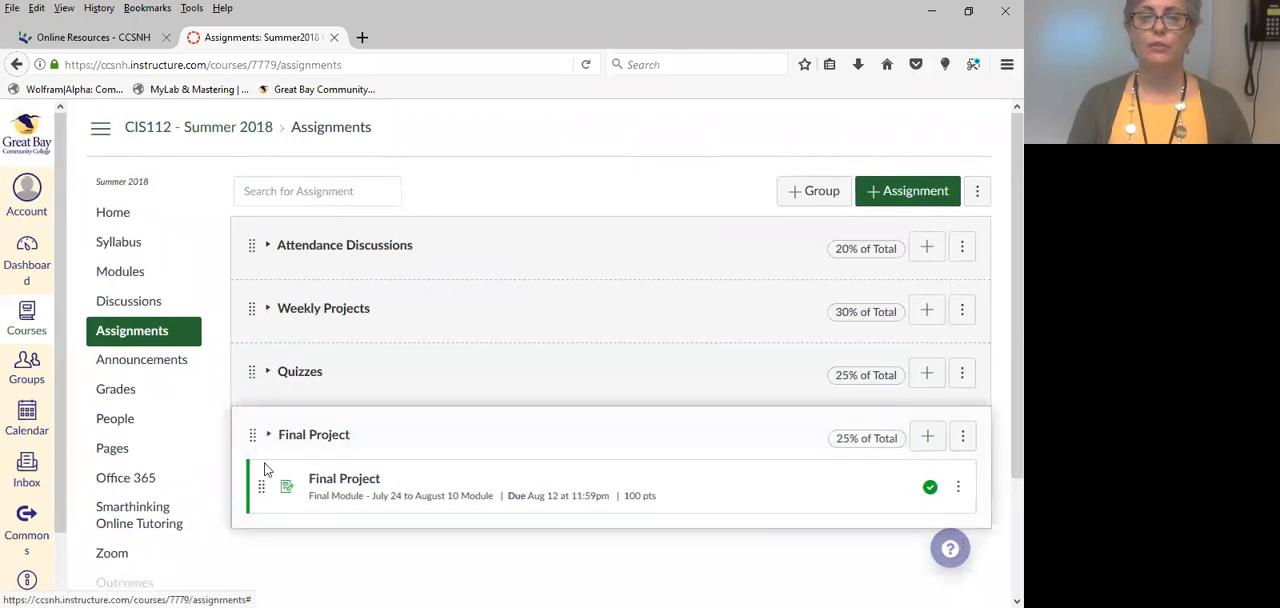
click(265, 437)
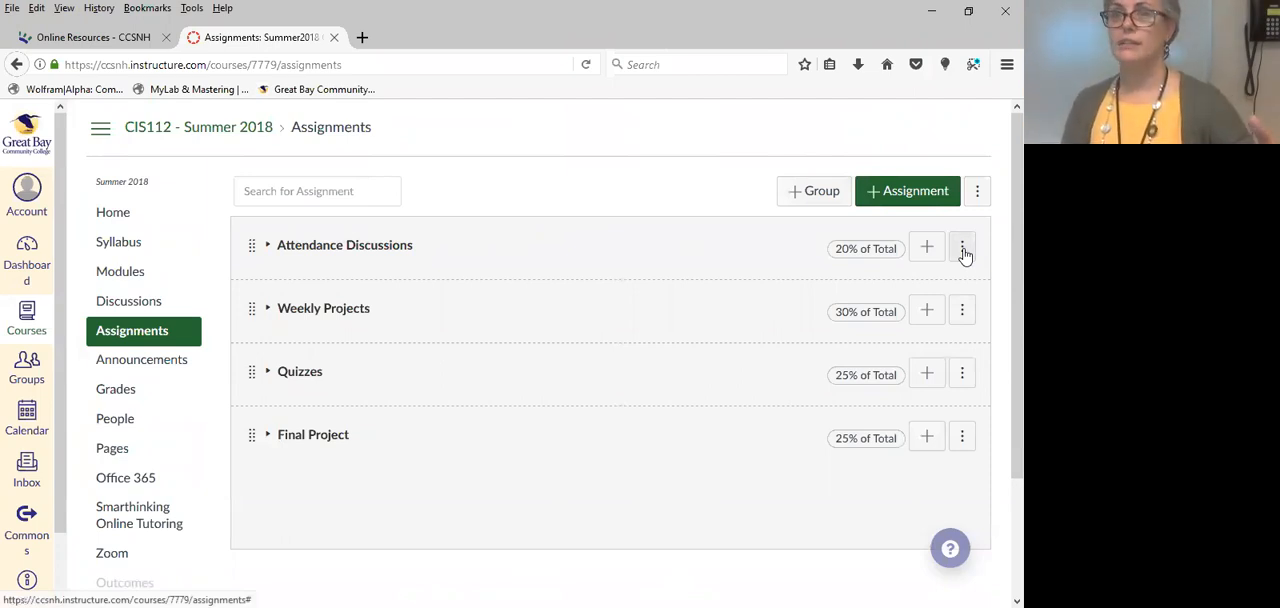
Check which management options are available for the Attendance Discussions assignment group.
click(963, 252)
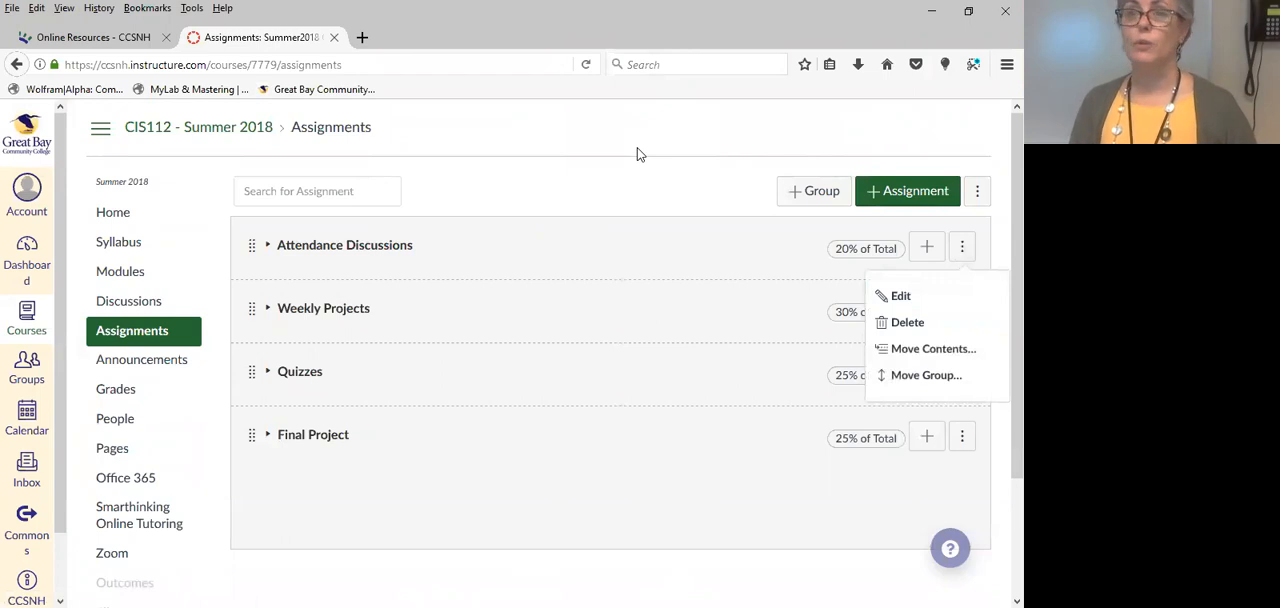
click(632, 185)
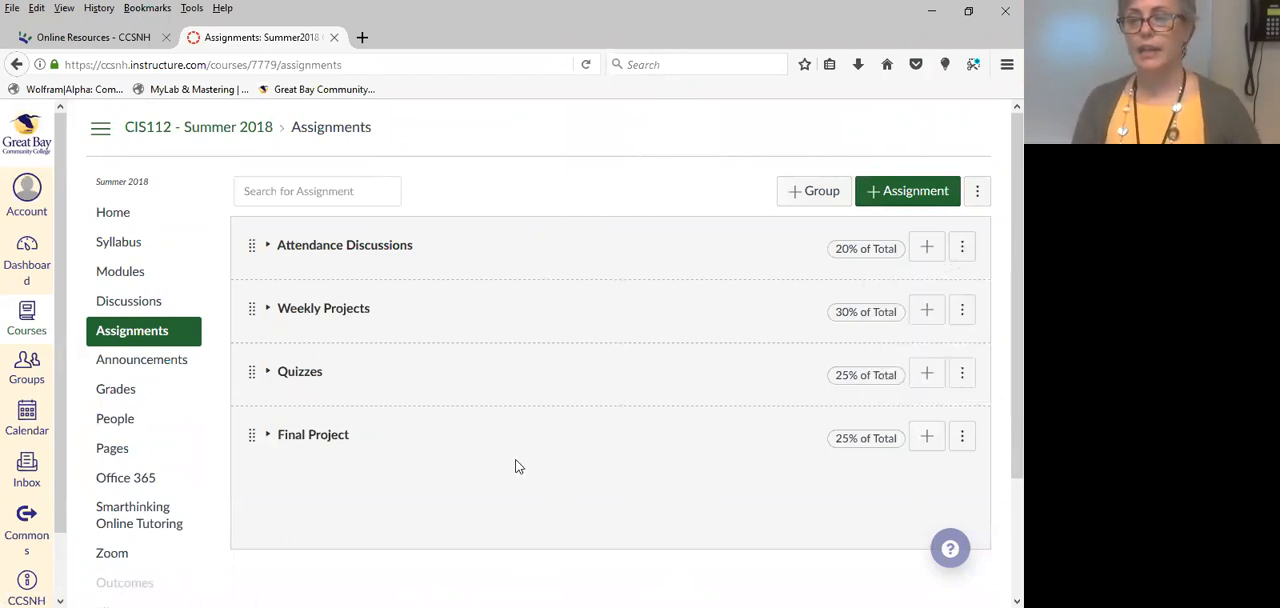
Add an assignment group named "Papers" worth 0% of the total grade.
click(808, 193)
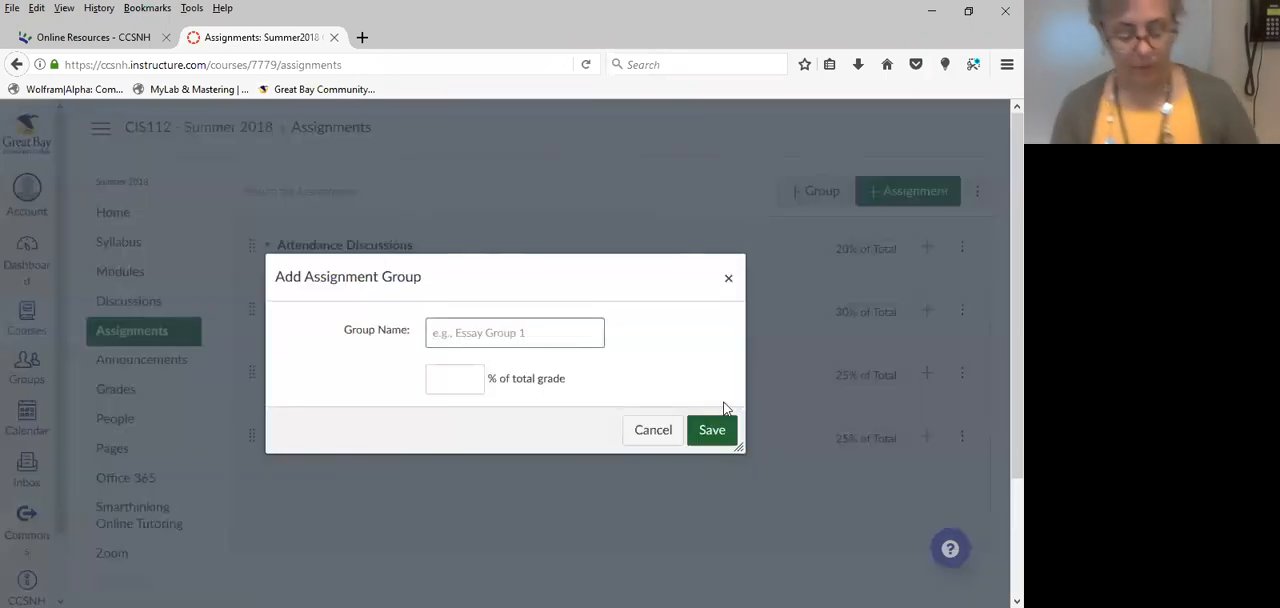
text(Papers)
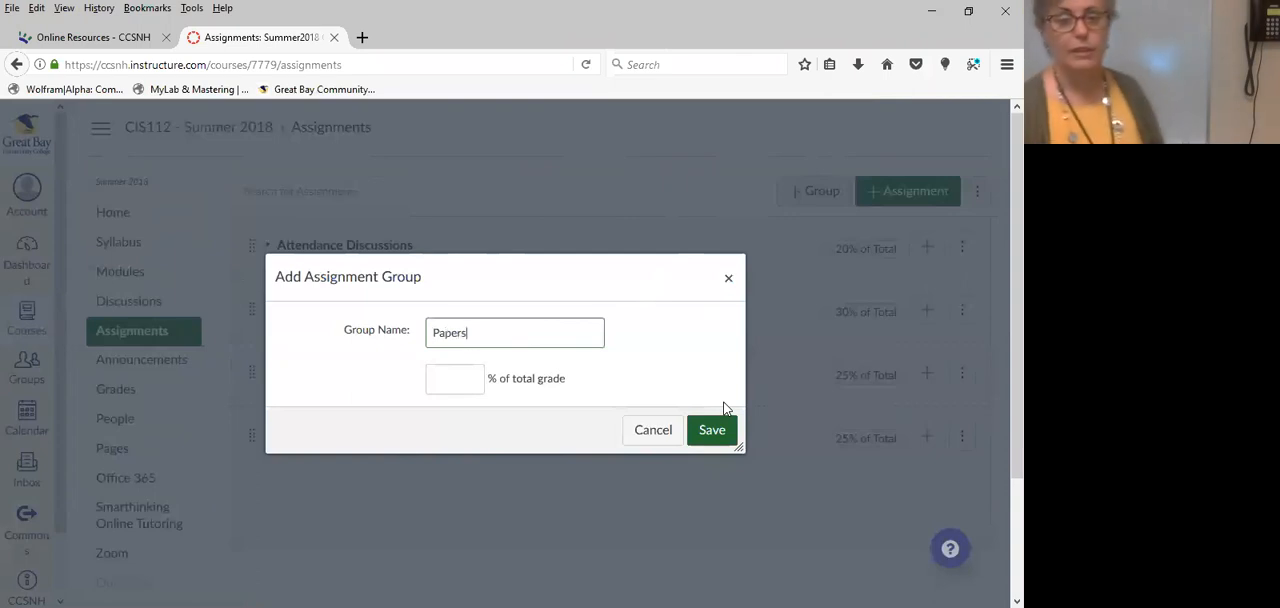
click(449, 380)
text(0)
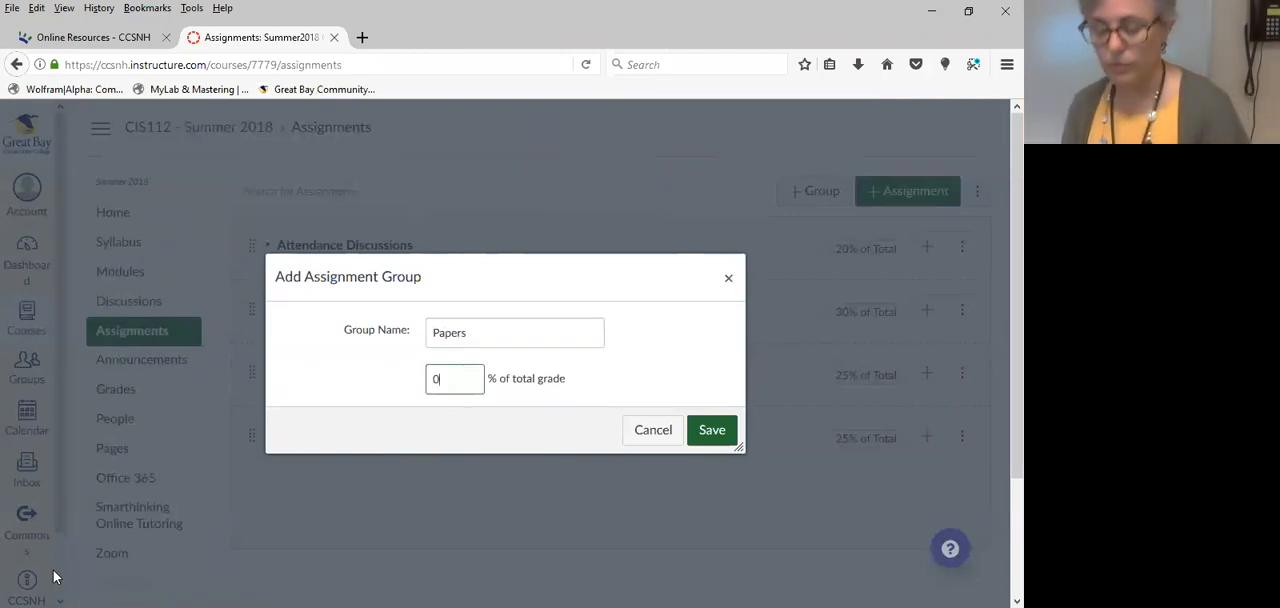
click(718, 438)
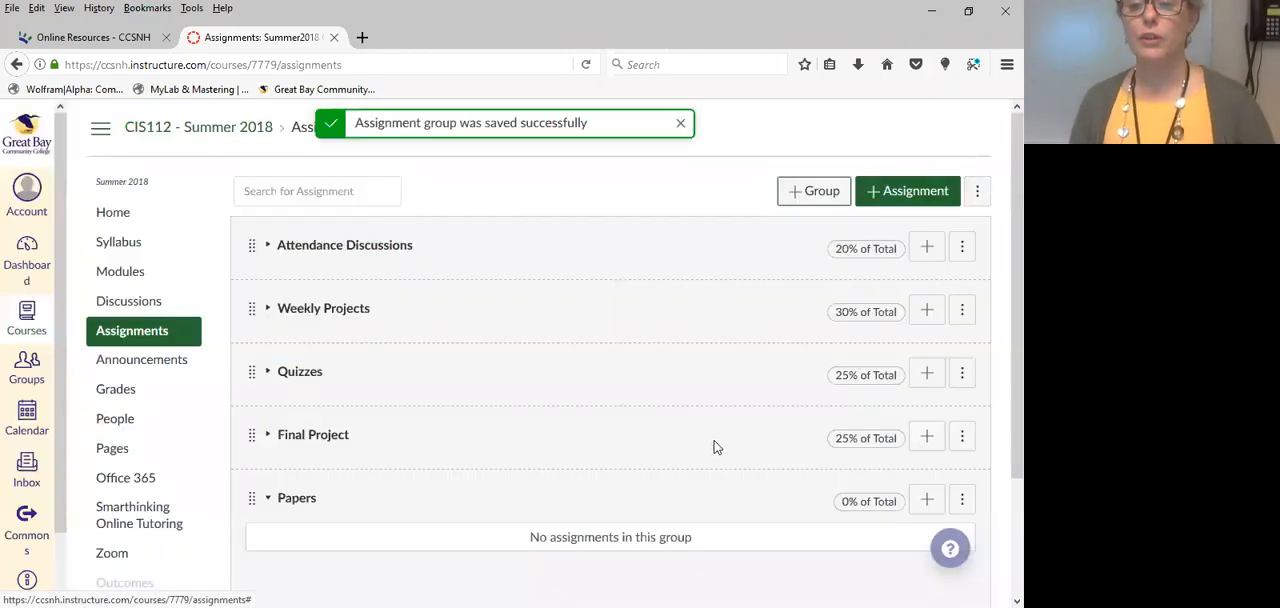
Start a new assignment in the Papers group, keep its type as Assignment, and open its full set of editing options.
scroll(690, 444, down, 2)
scroll(665, 442, down, 1)
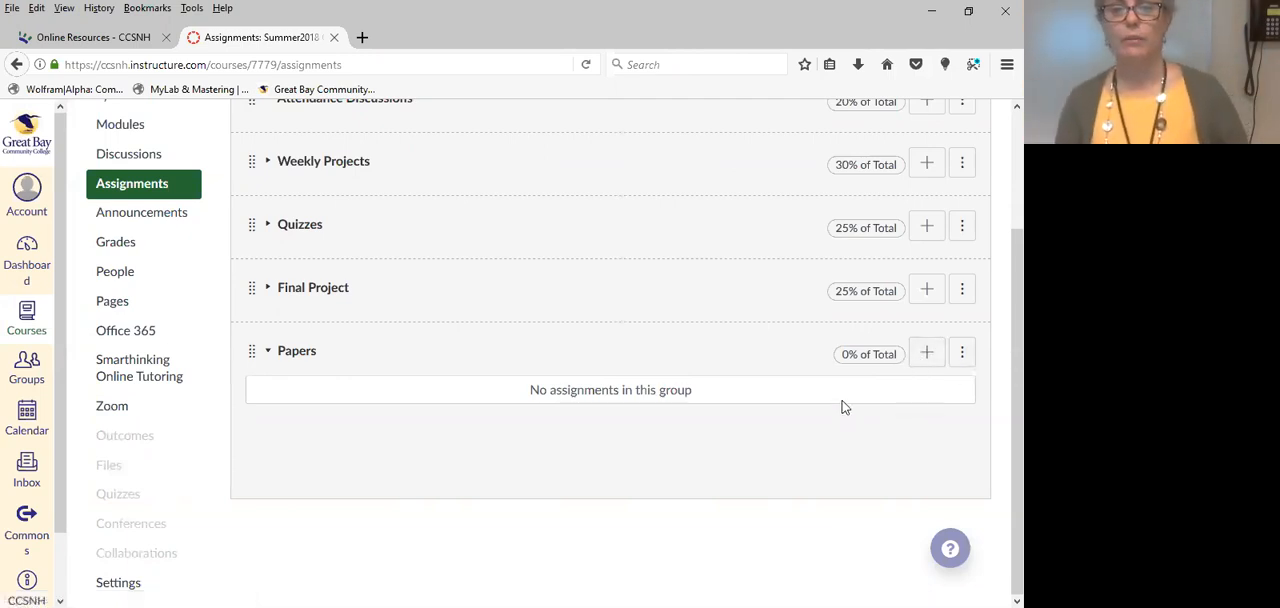
click(926, 355)
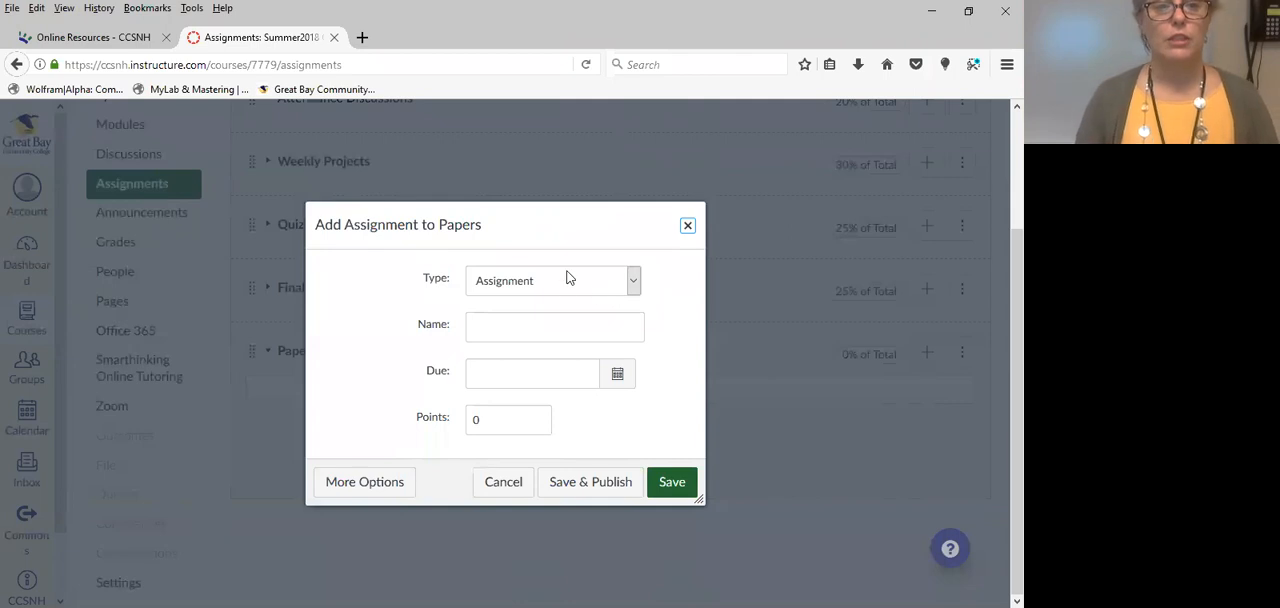
click(632, 280)
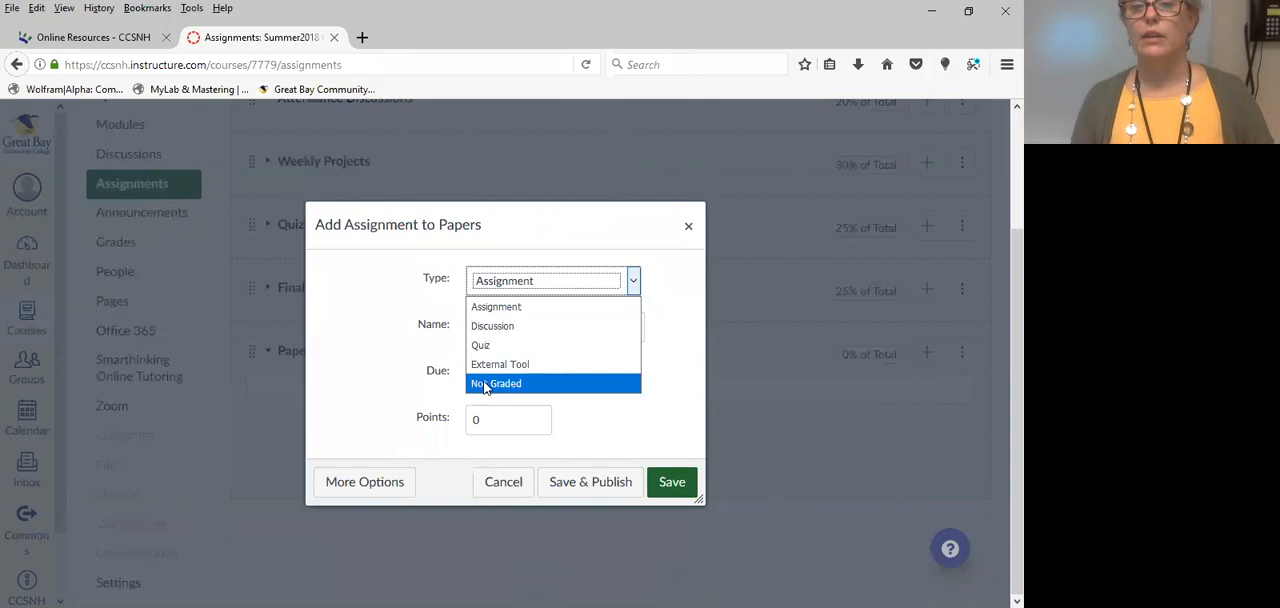
click(652, 282)
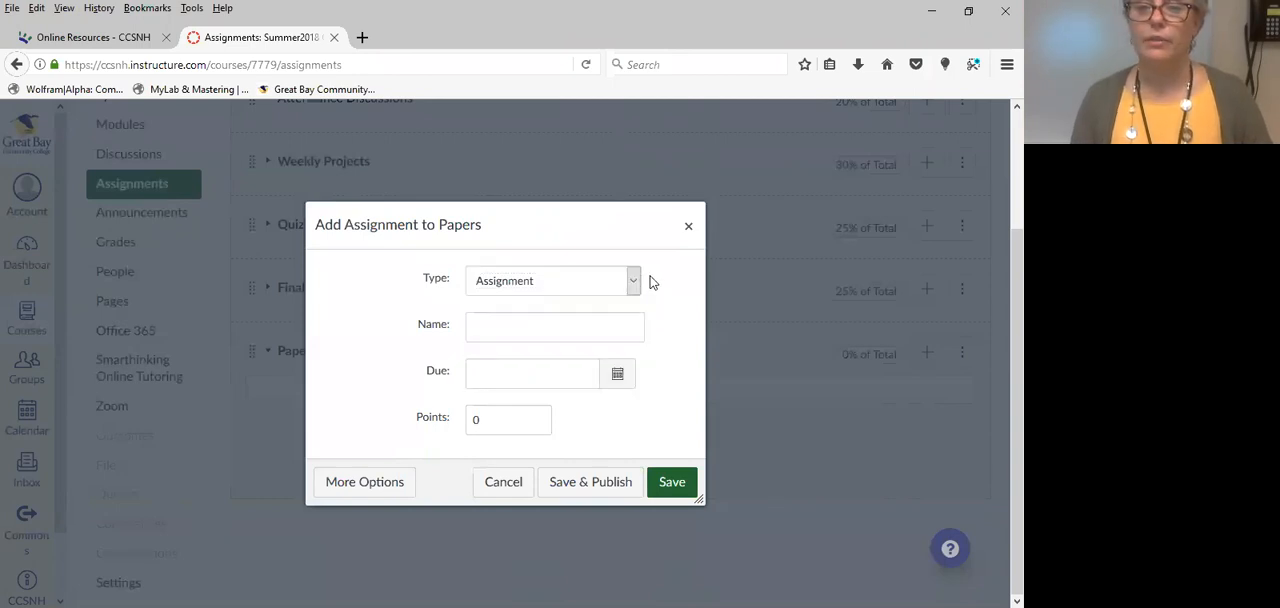
click(344, 488)
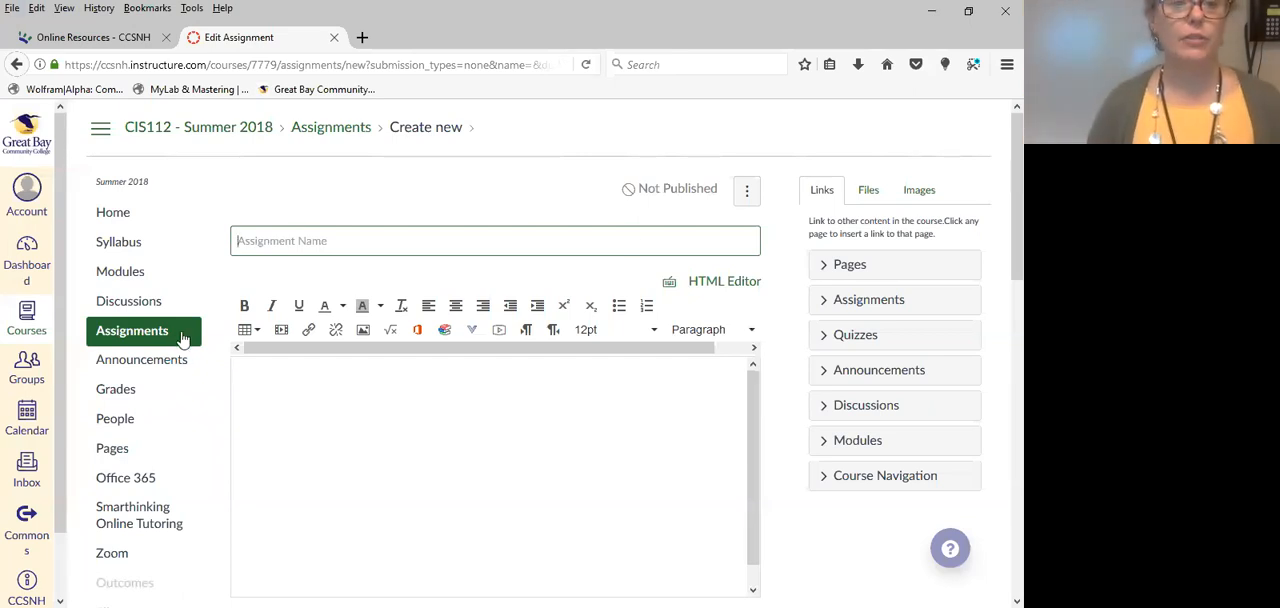
scroll(510, 280, down, 15)
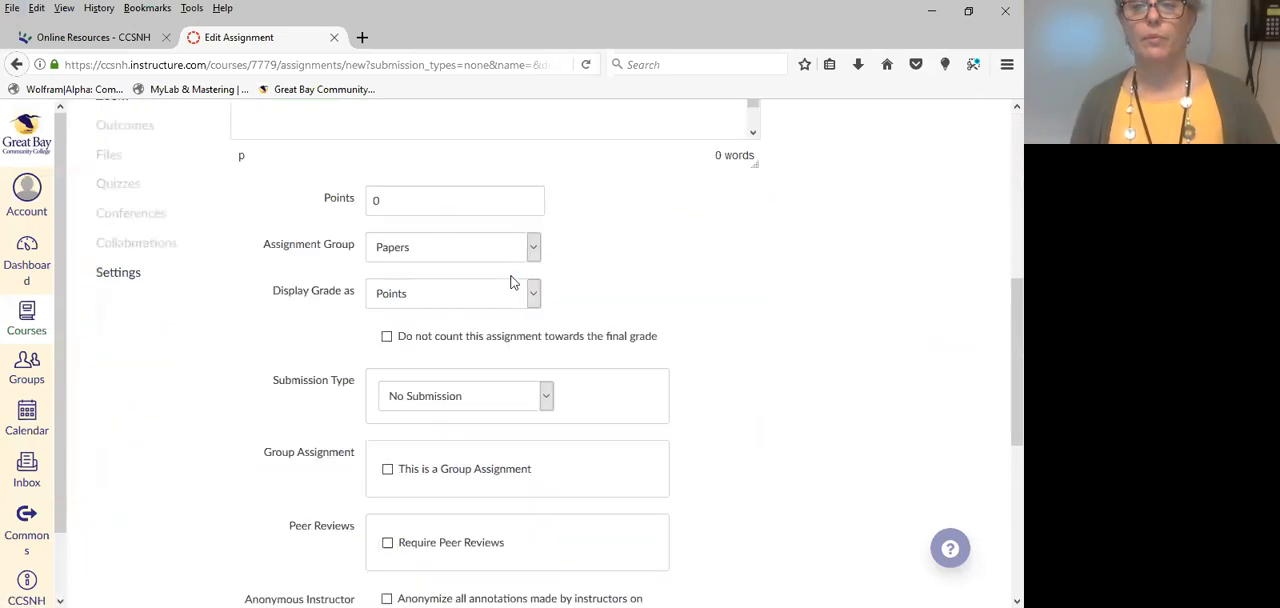
Abandon the open assignment form and start a new assignment in the Papers group with its full set of editing options.
click(555, 541)
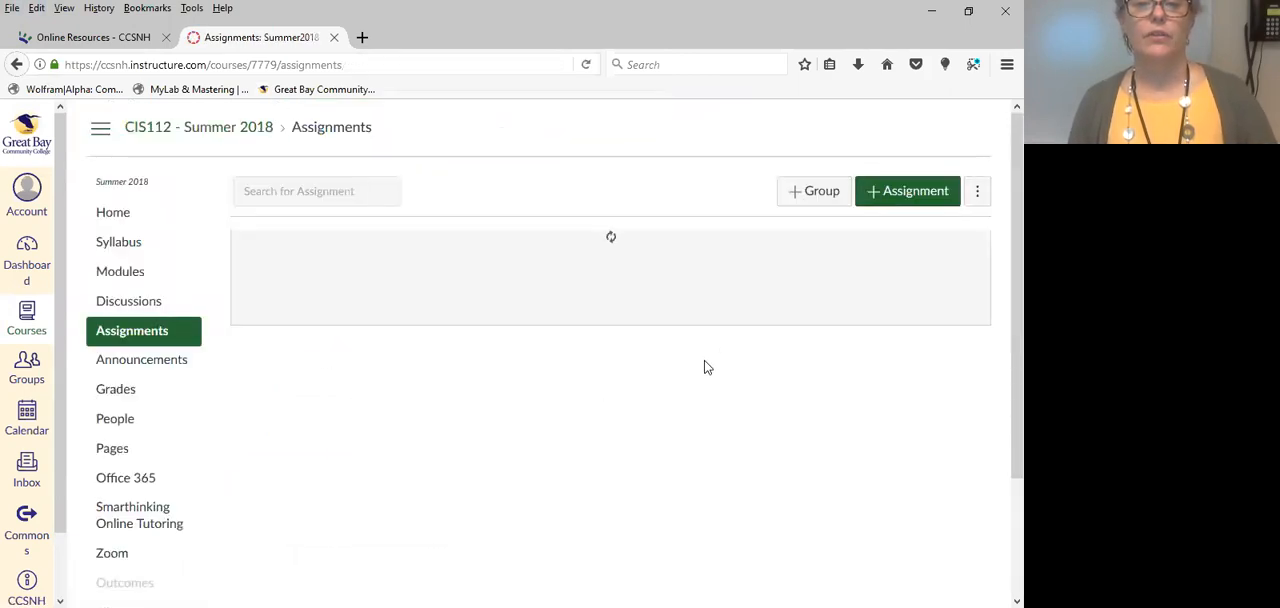
scroll(783, 361, down, 2)
scroll(783, 361, down, 1)
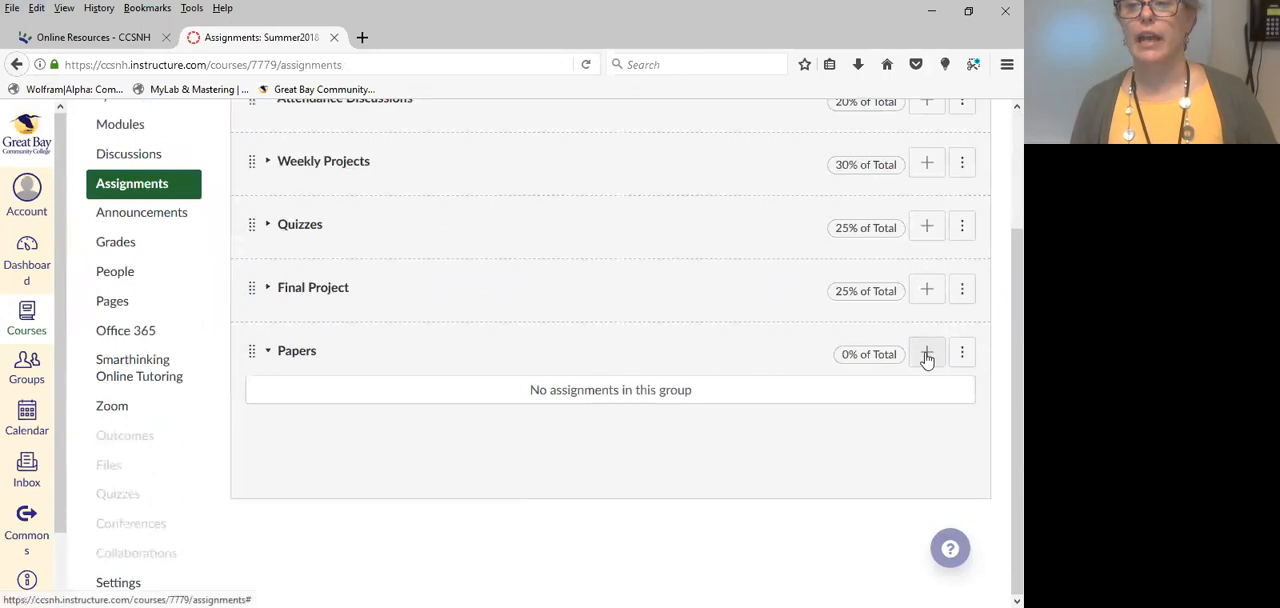
click(927, 355)
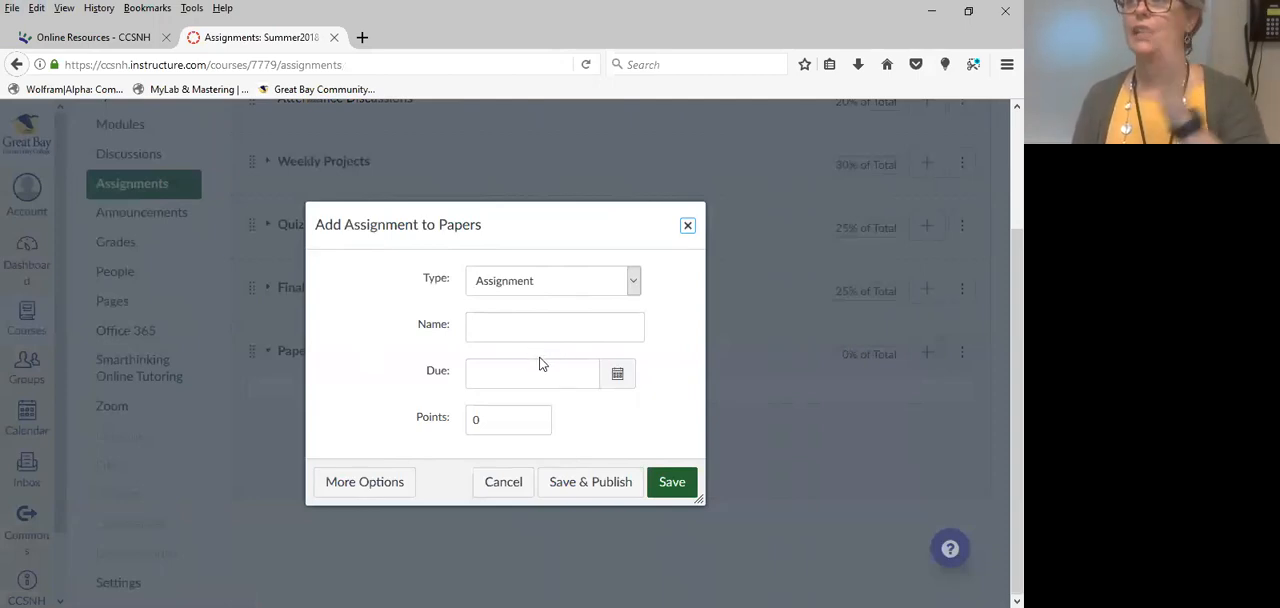
click(364, 483)
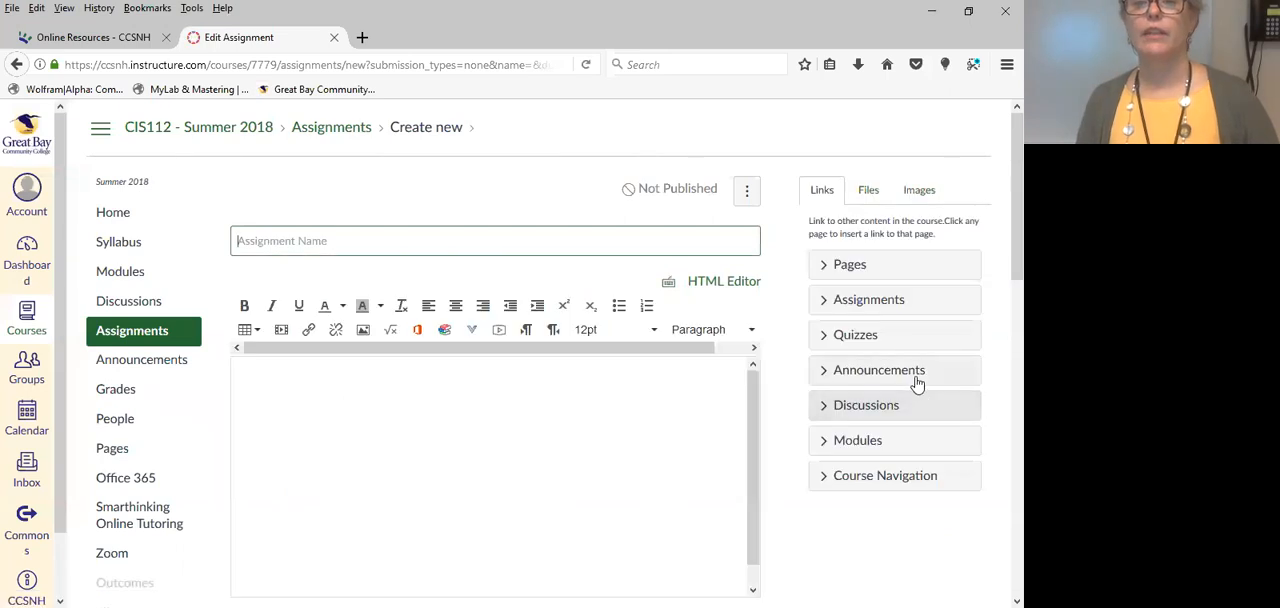
Name the assignment "Research Paper 1" and enter "askdfhskaldjfh" as its placeholder description.
click(405, 246)
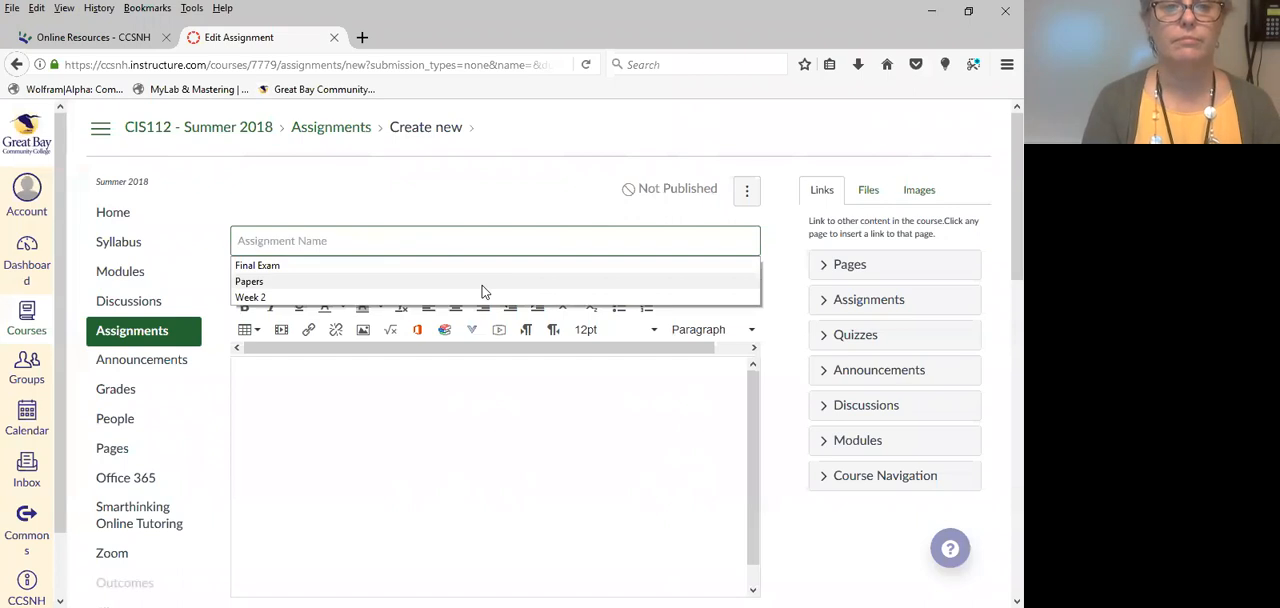
text(Re)
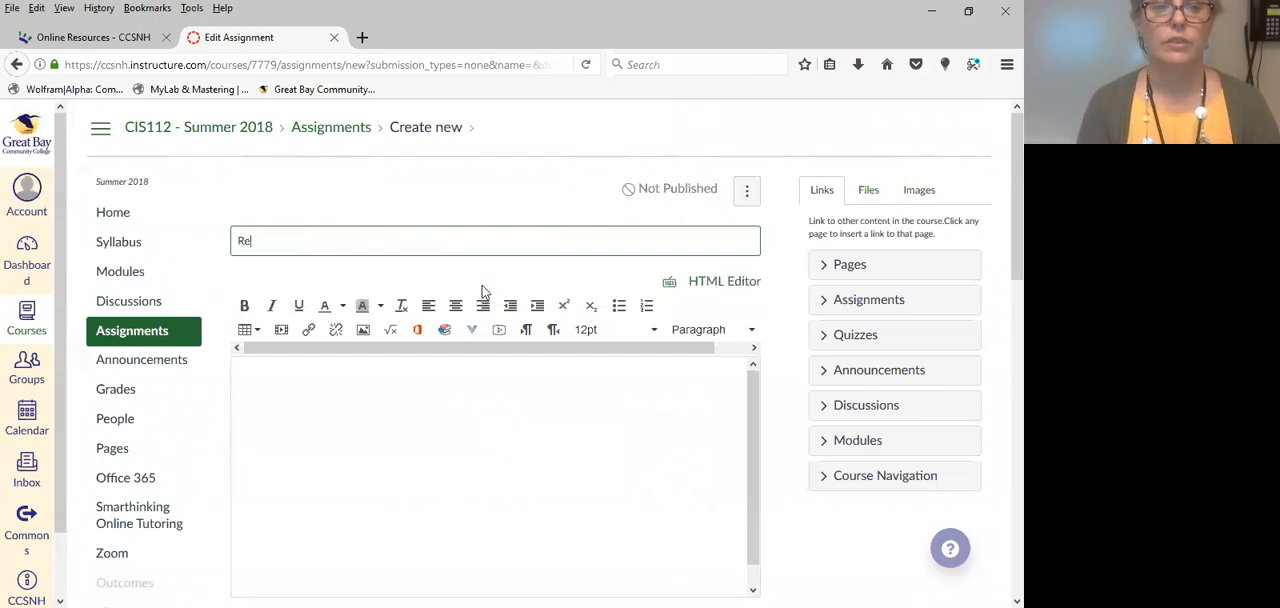
text(search )
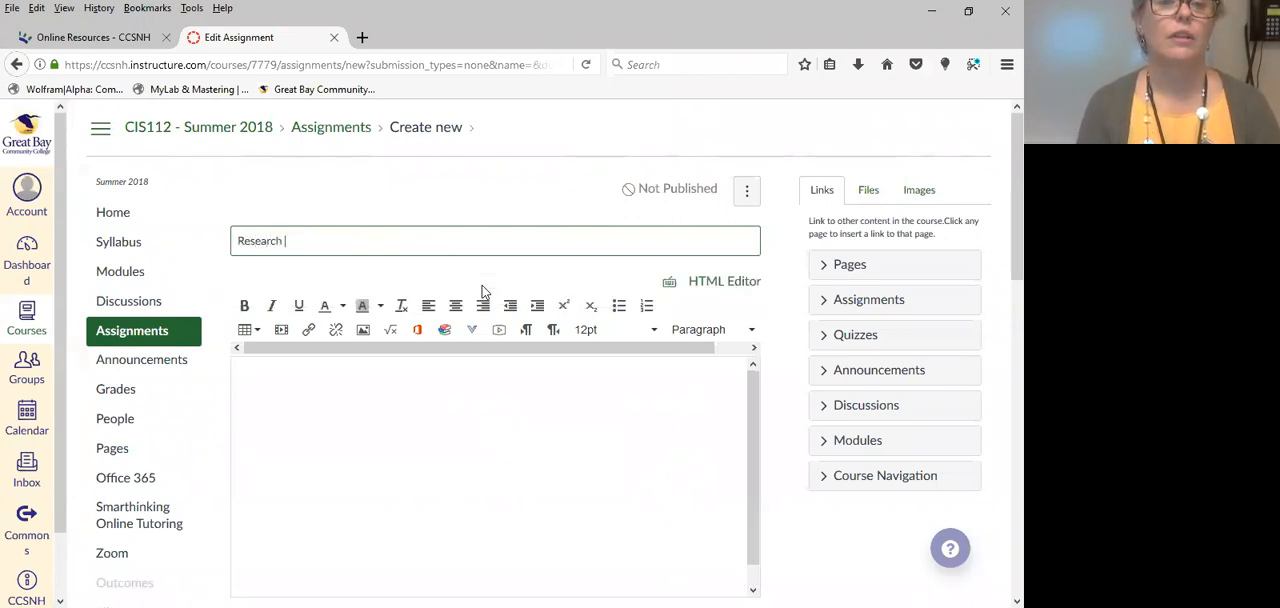
text(Paper 1)
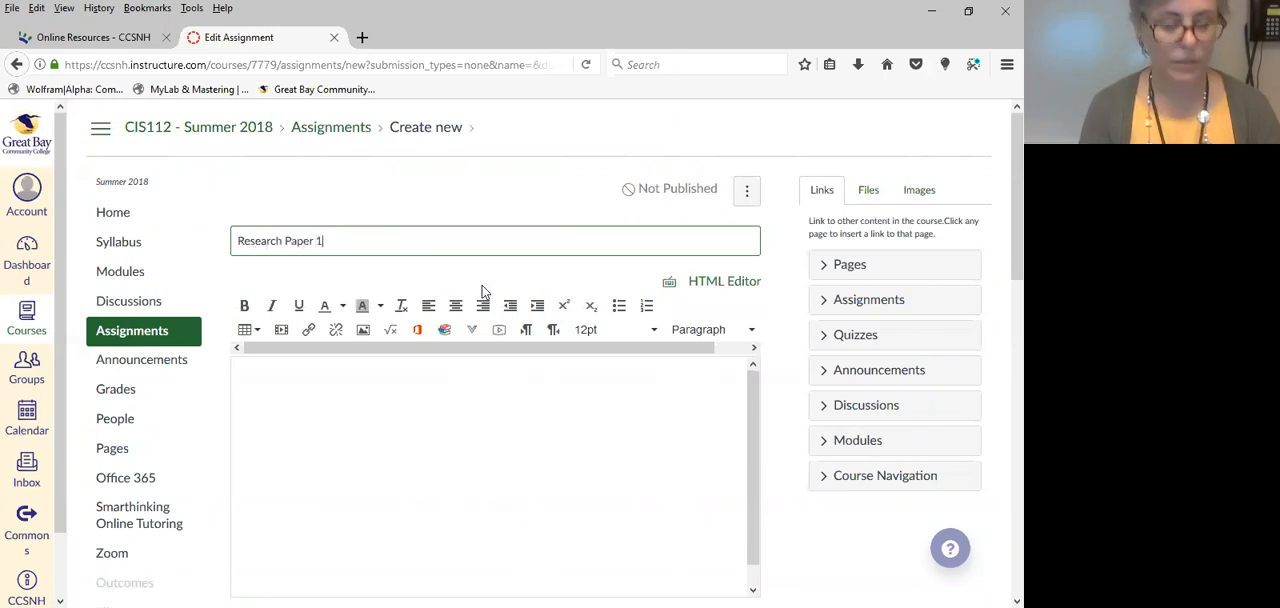
click(445, 446)
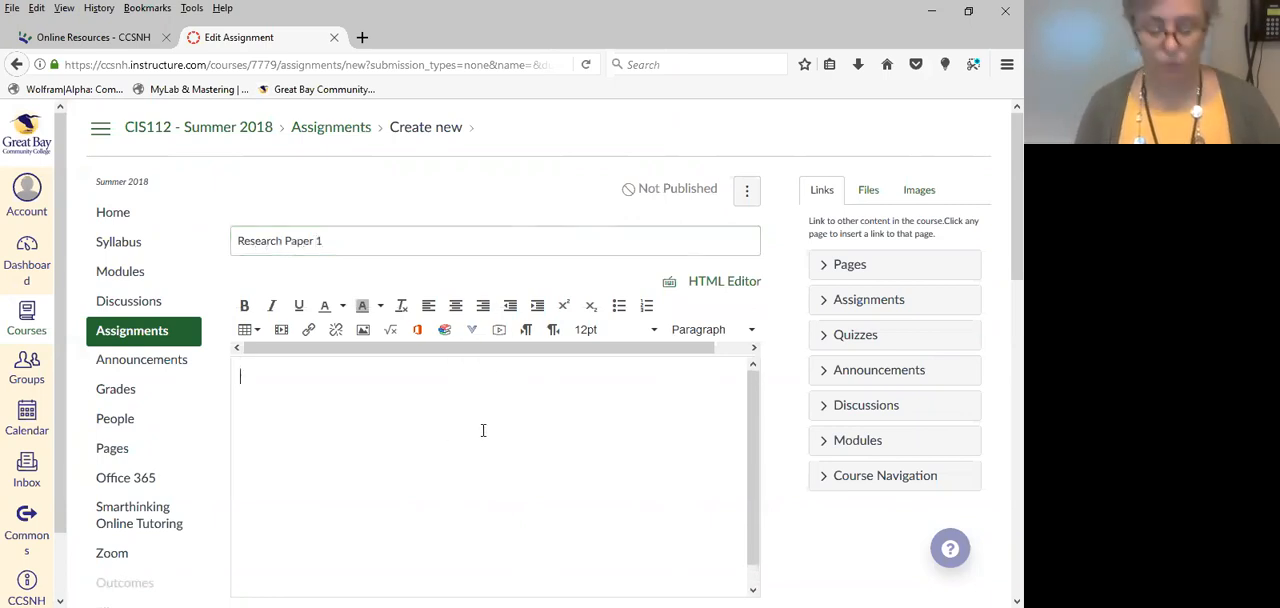
text(askdfhskaldjfh)
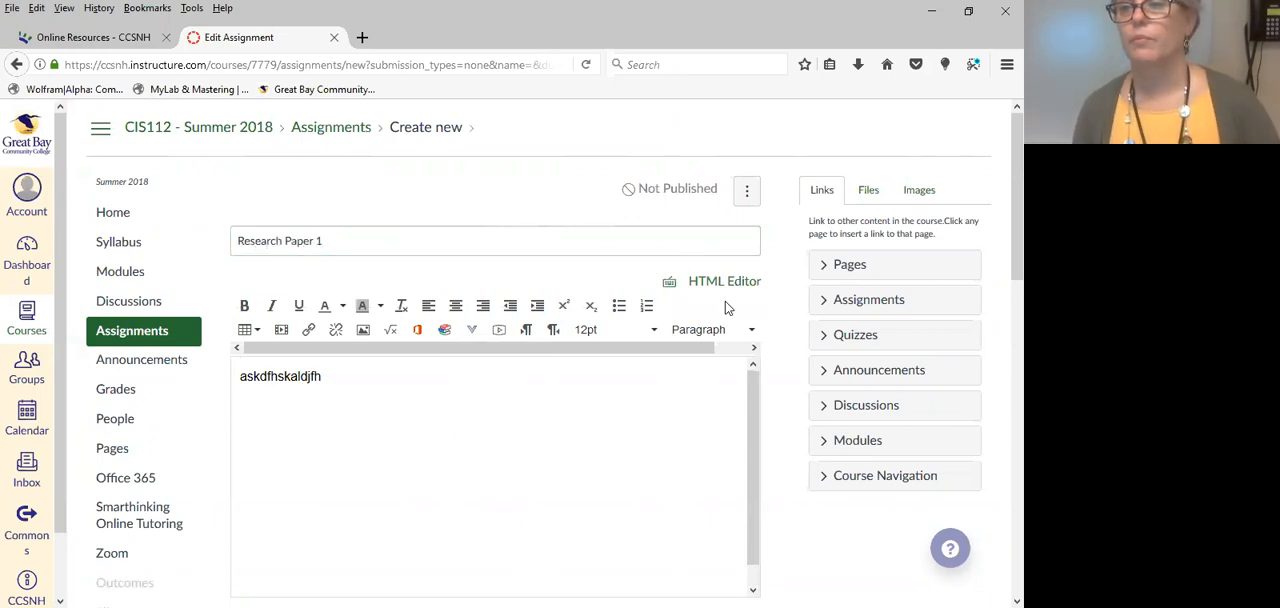
Set the assignment's points to 100.
scroll(917, 240, down, 5)
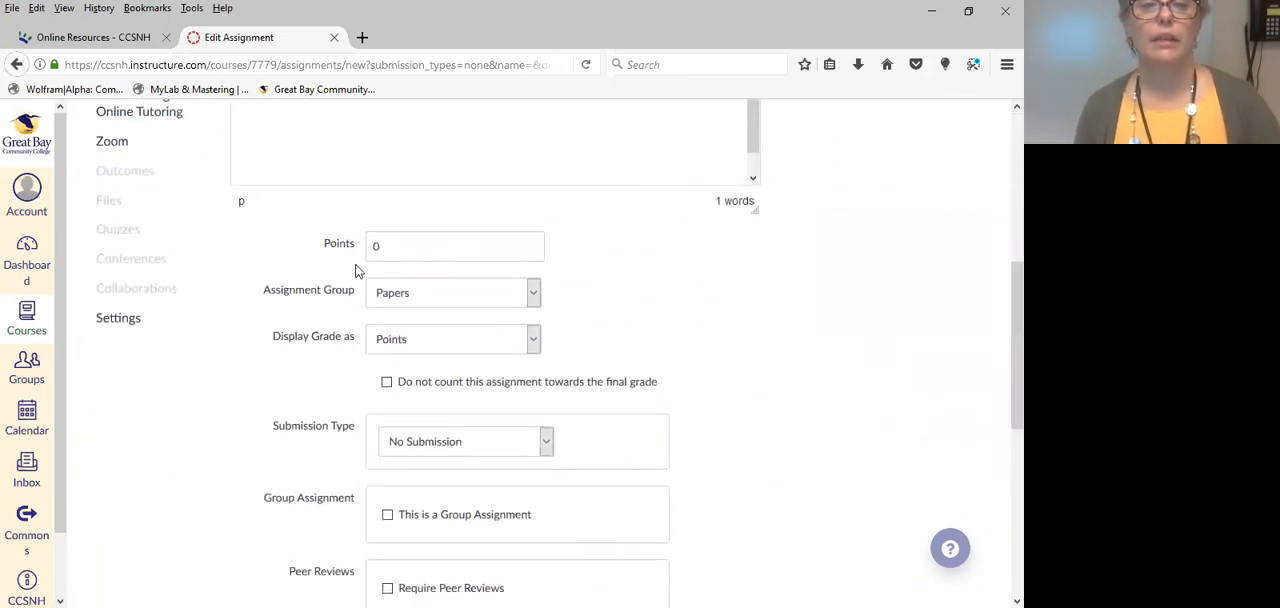
double_click(403, 249)
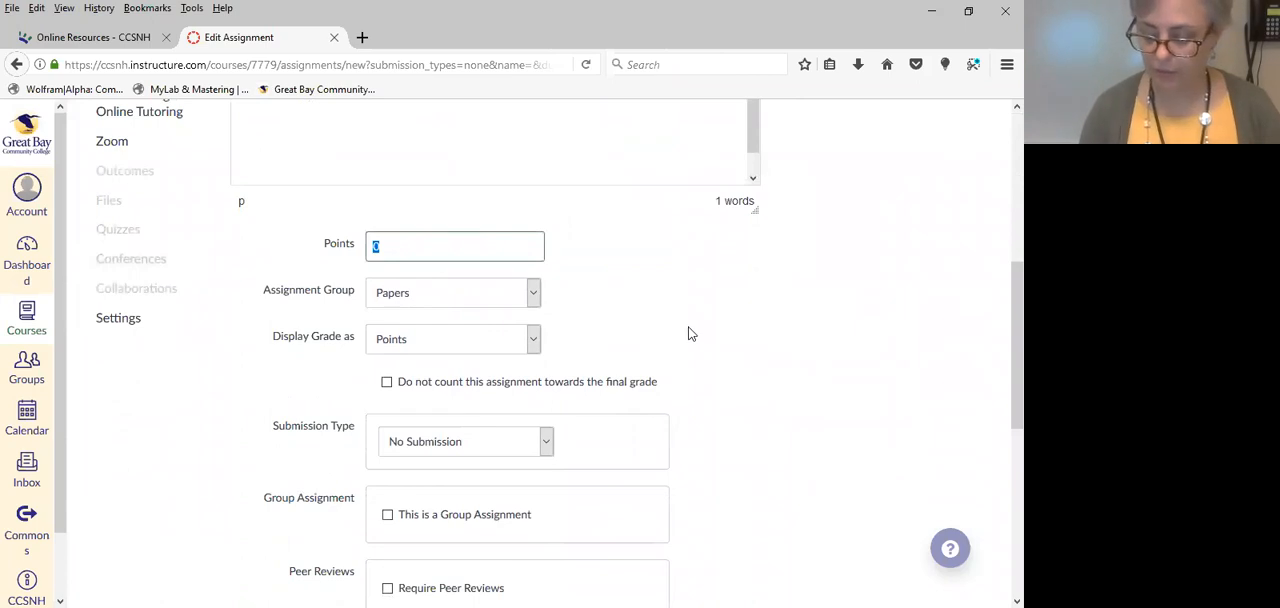
text(100)
click(668, 306)
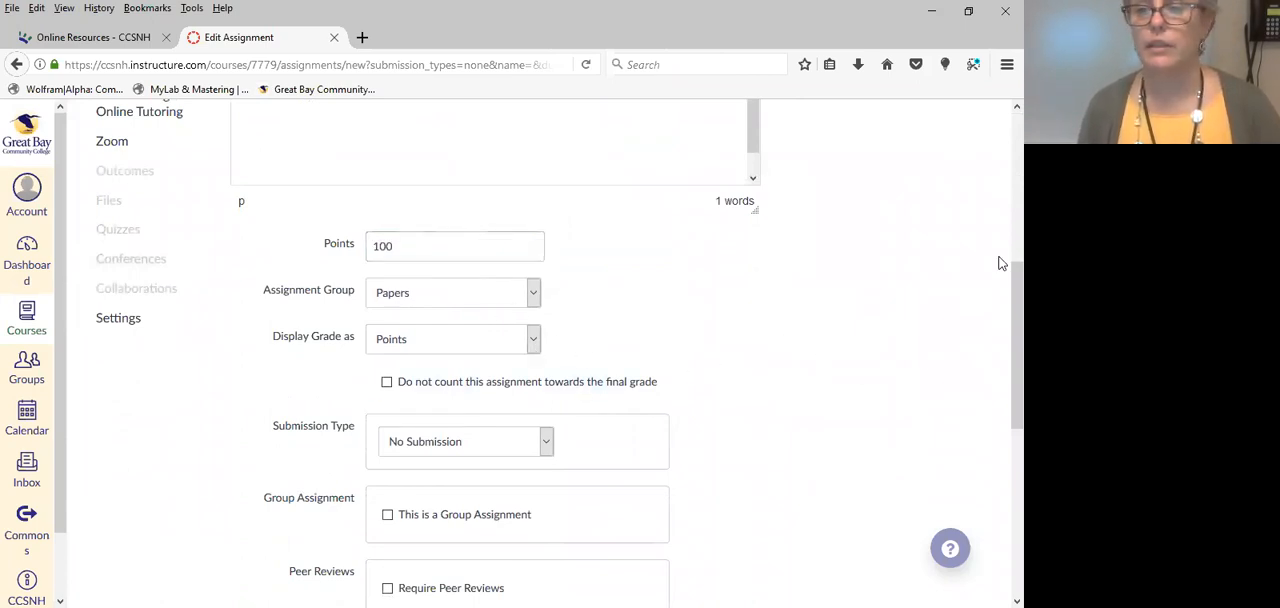
Set the submission type to Online and allow Text Entry, Website URL and File Uploads.
drag(1013, 279, 1000, 345)
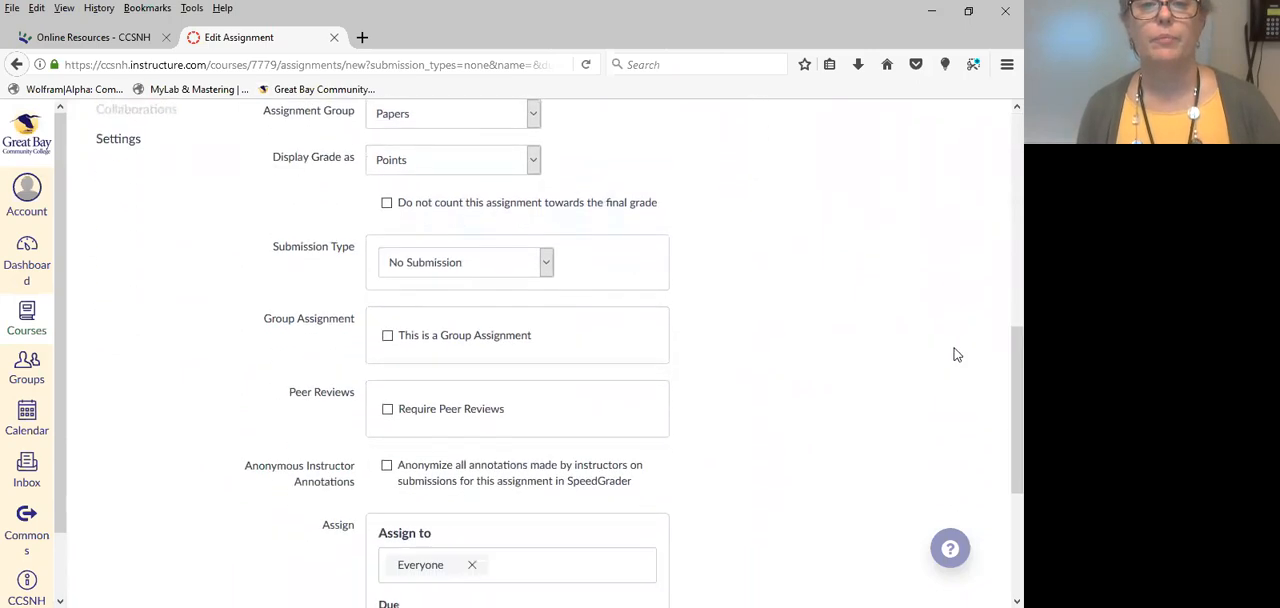
click(440, 266)
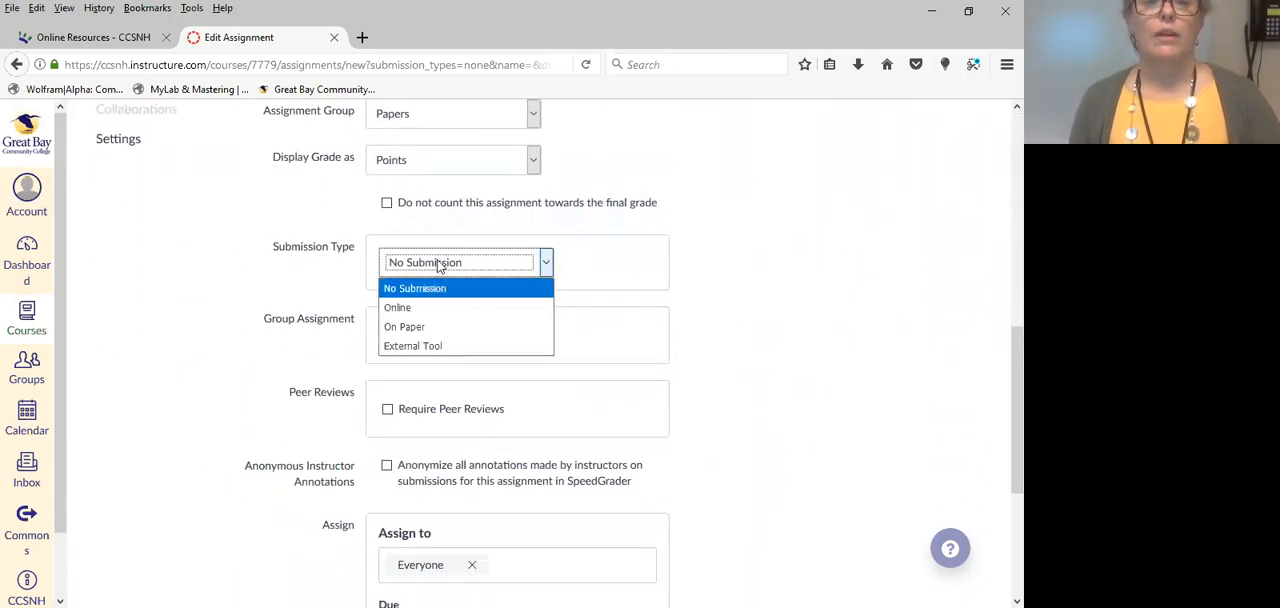
click(401, 312)
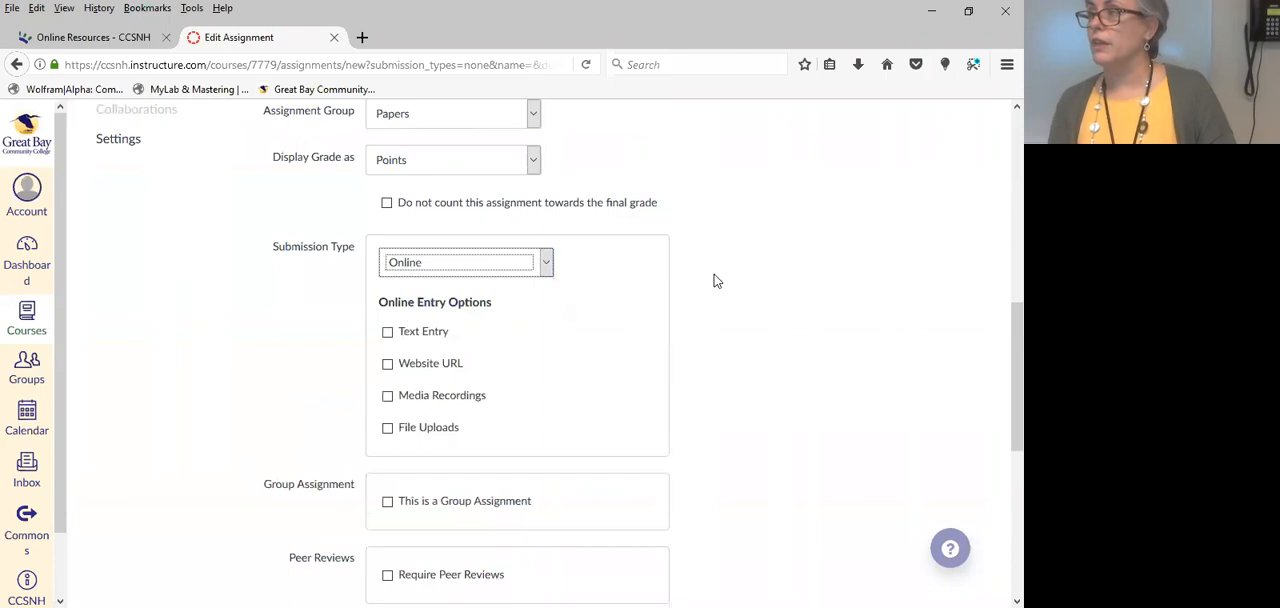
click(388, 334)
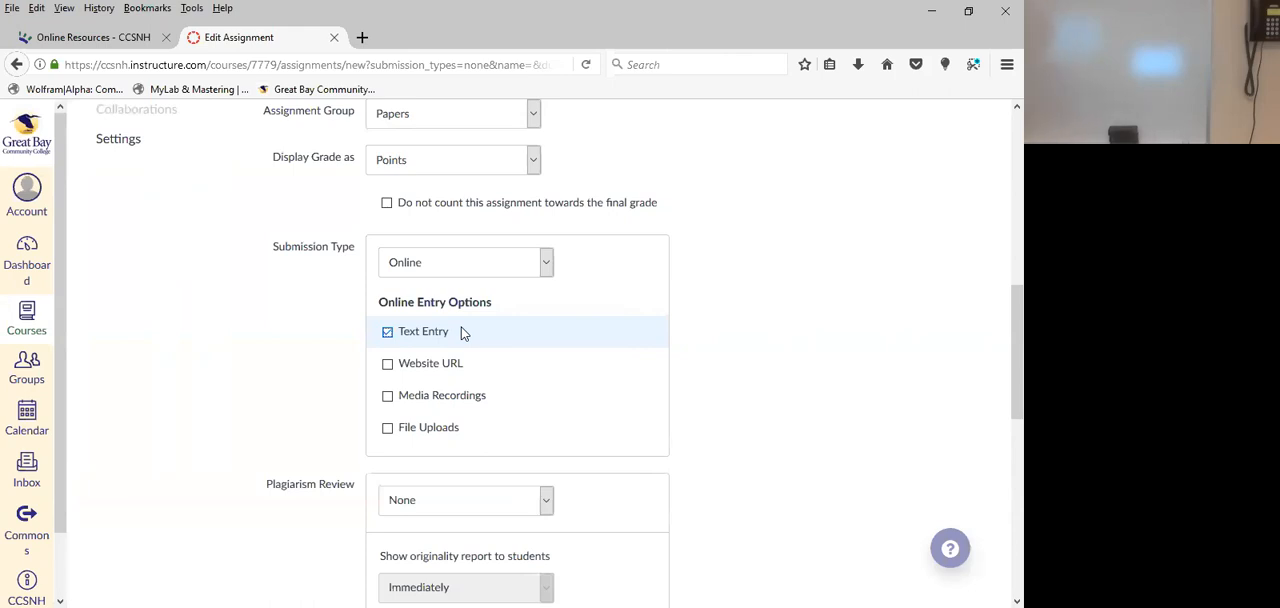
click(388, 366)
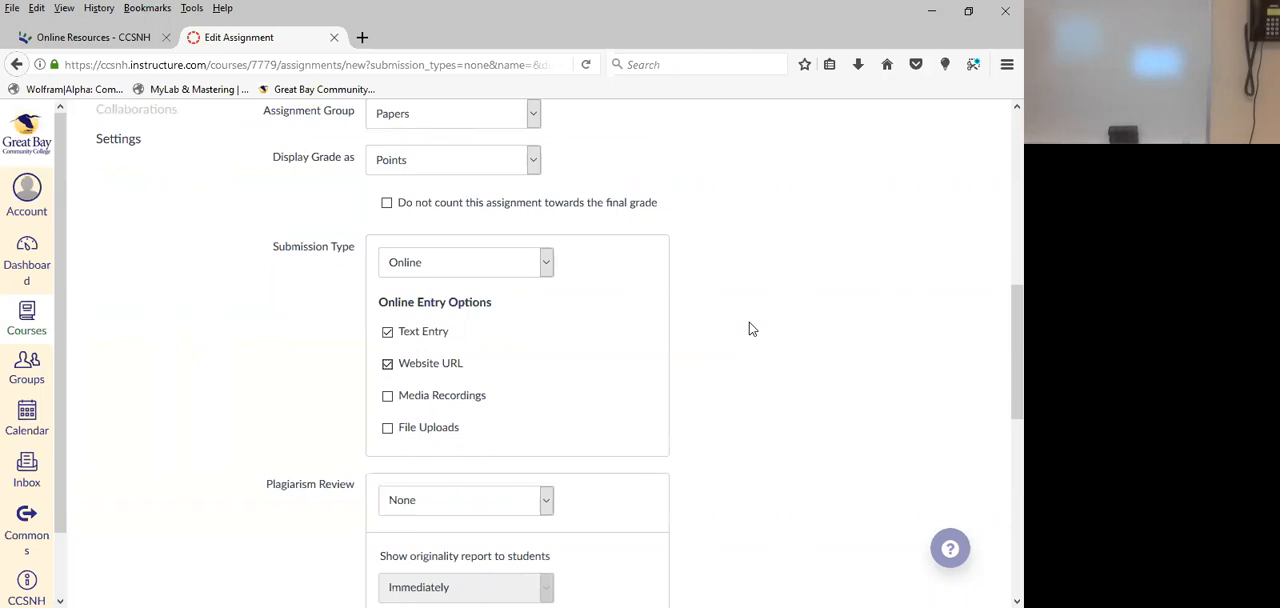
click(387, 429)
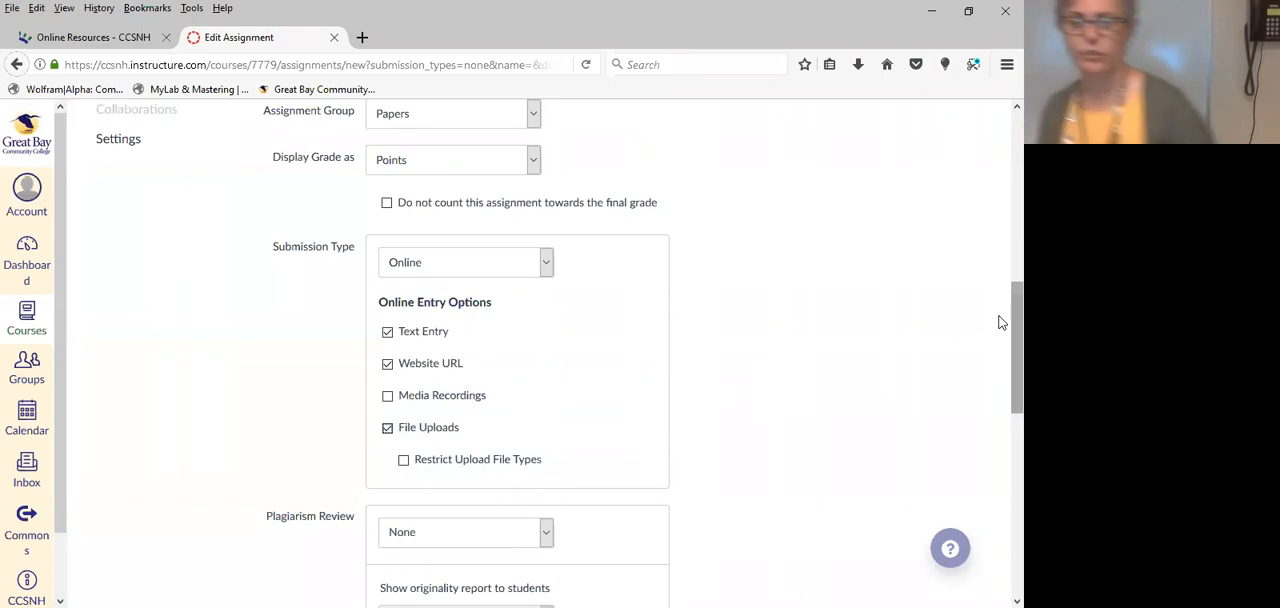
Set the plagiarism review to Turnitin and store submissions in the Standard paper repository.
scroll(1001, 340, down, 5)
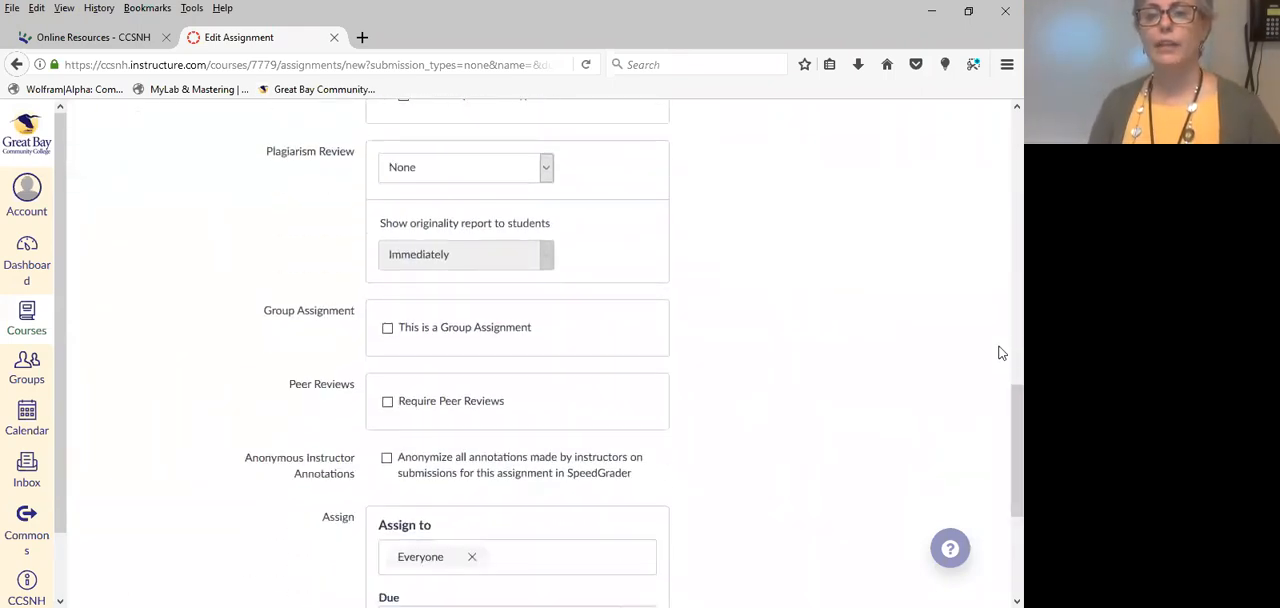
scroll(1001, 352, up, 2)
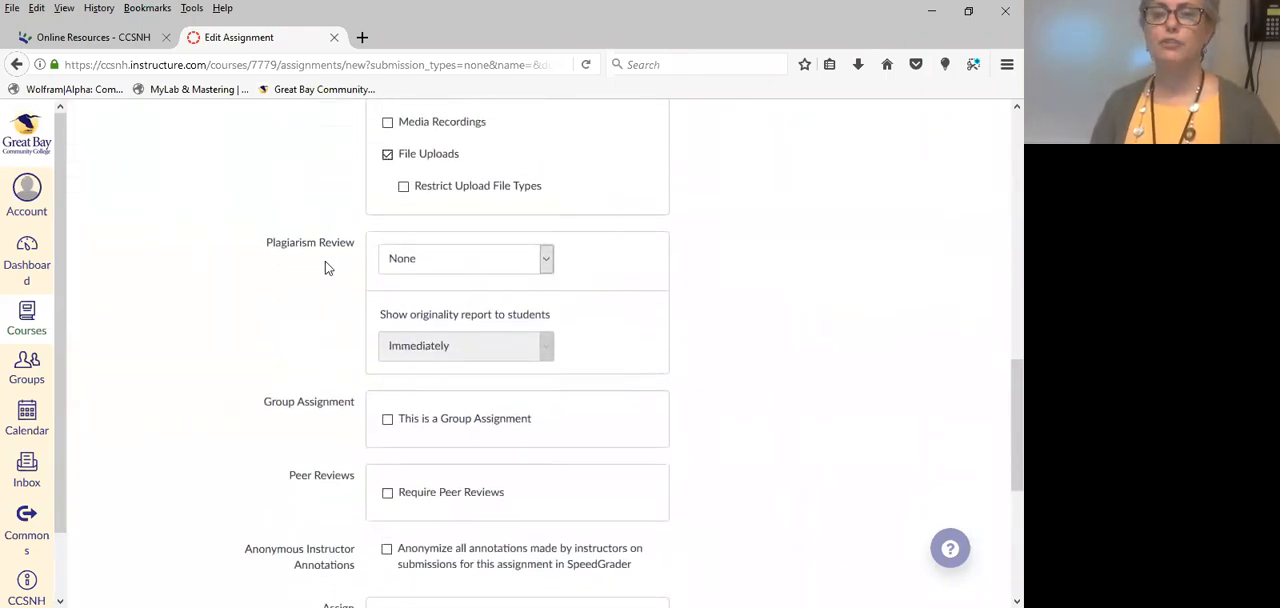
click(547, 262)
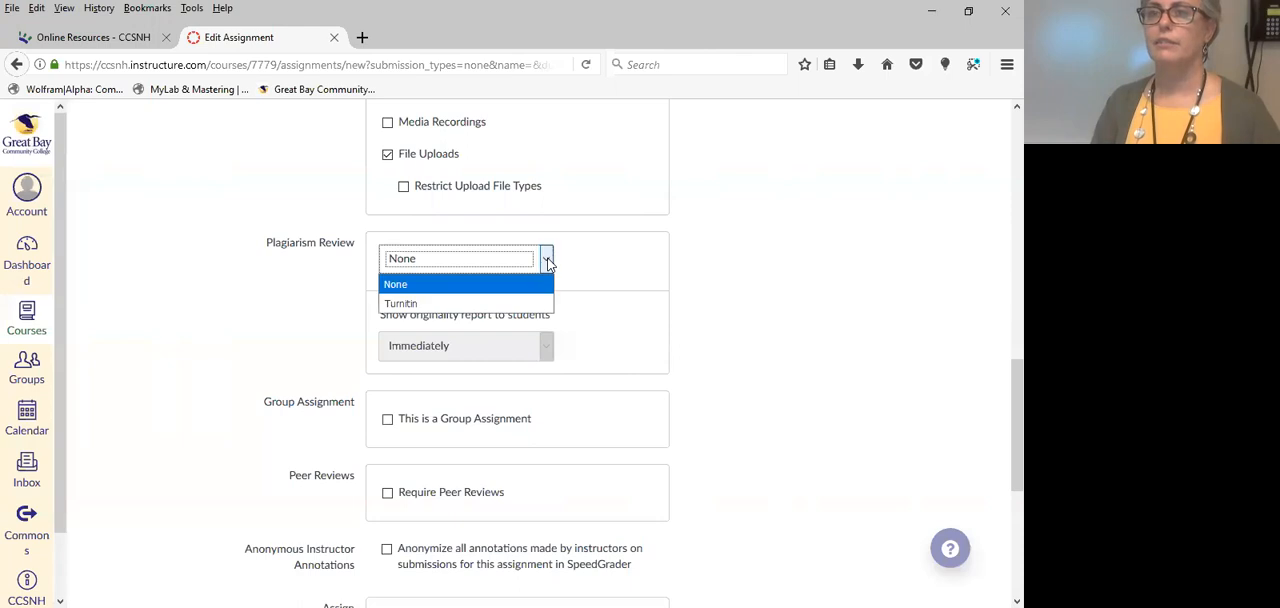
click(401, 306)
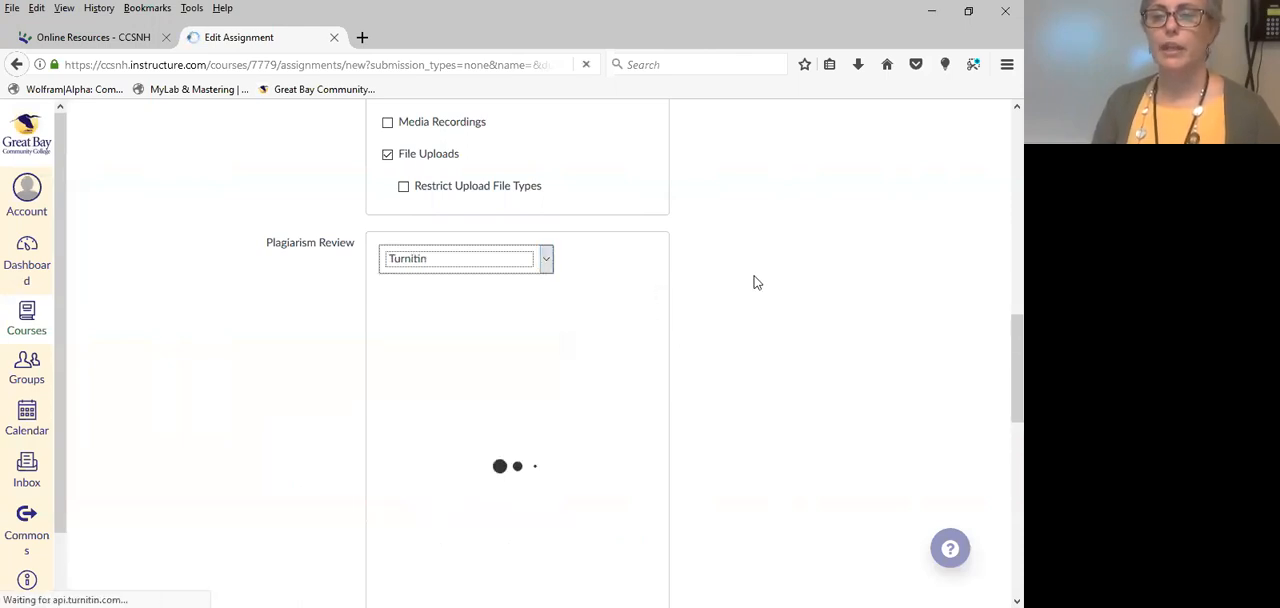
scroll(800, 302, down, 1)
scroll(800, 302, down, 1)
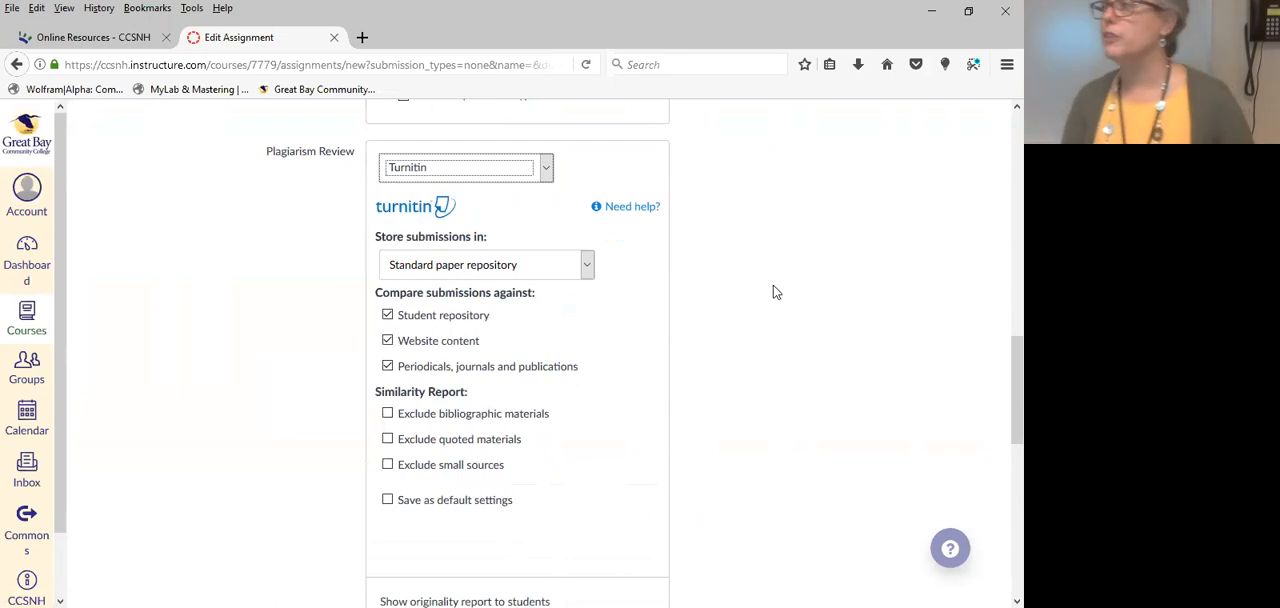
click(587, 265)
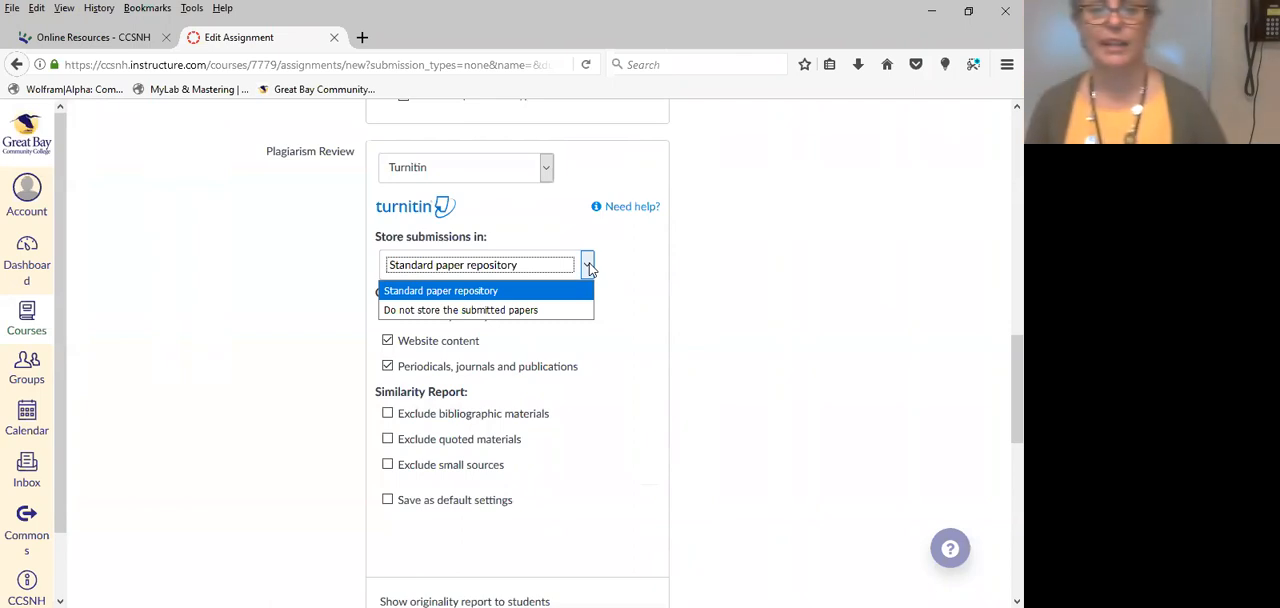
click(501, 292)
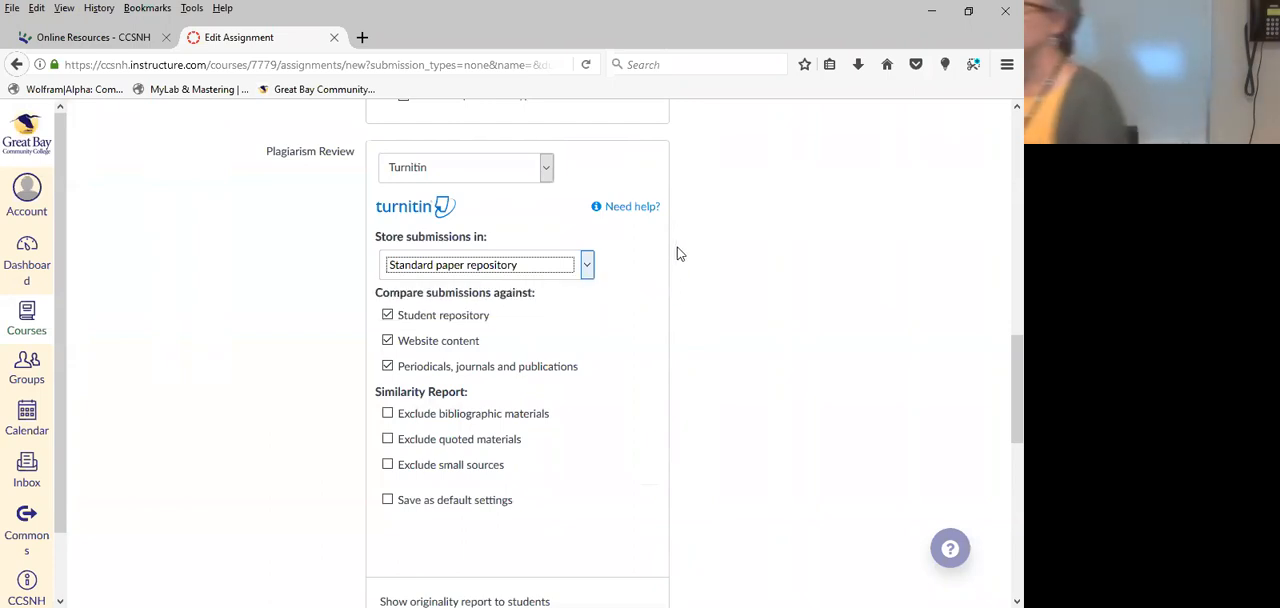
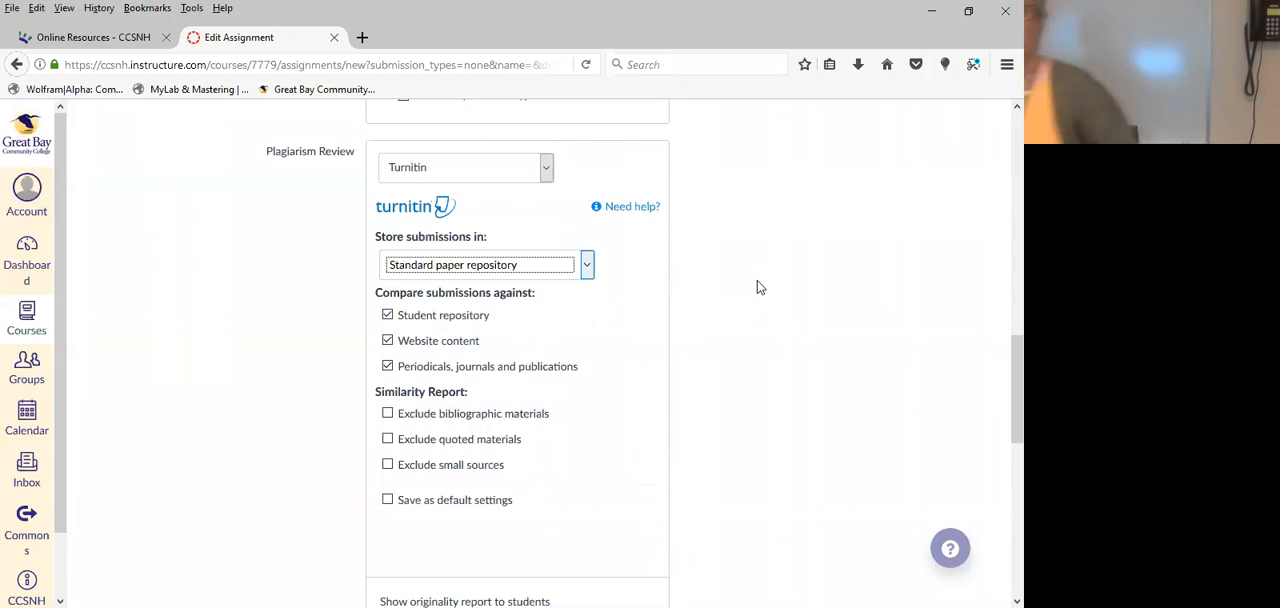
Exclude bibliographic and quoted materials from the Turnitin similarity report and save these choices as default settings.
scroll(689, 360, down, 3)
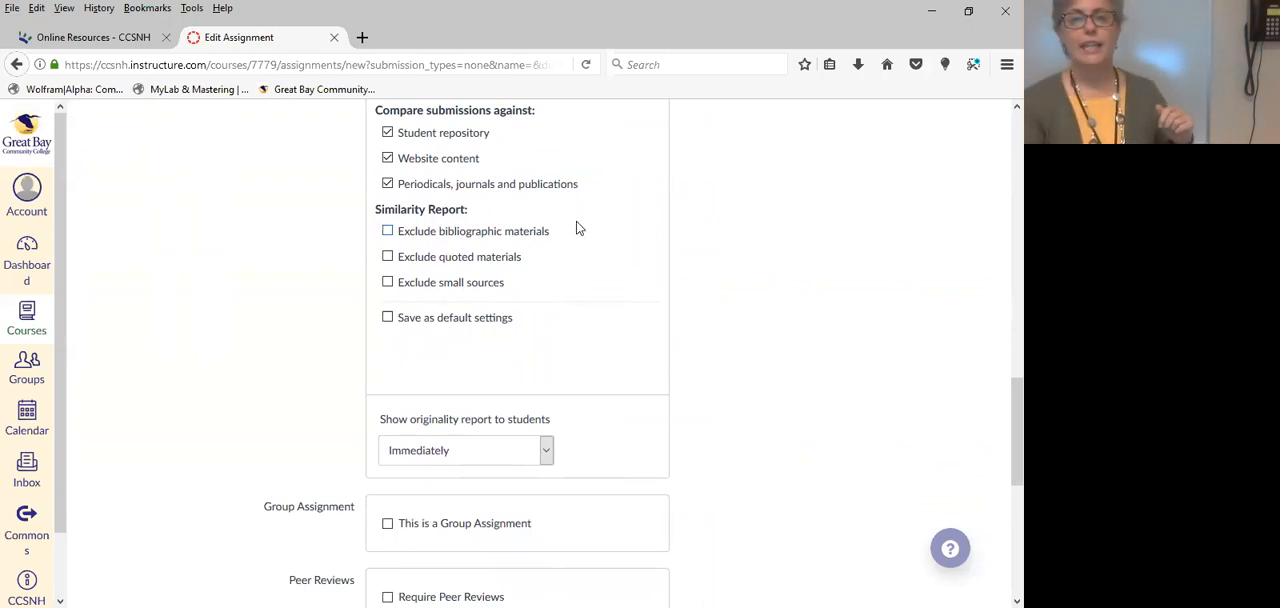
click(388, 232)
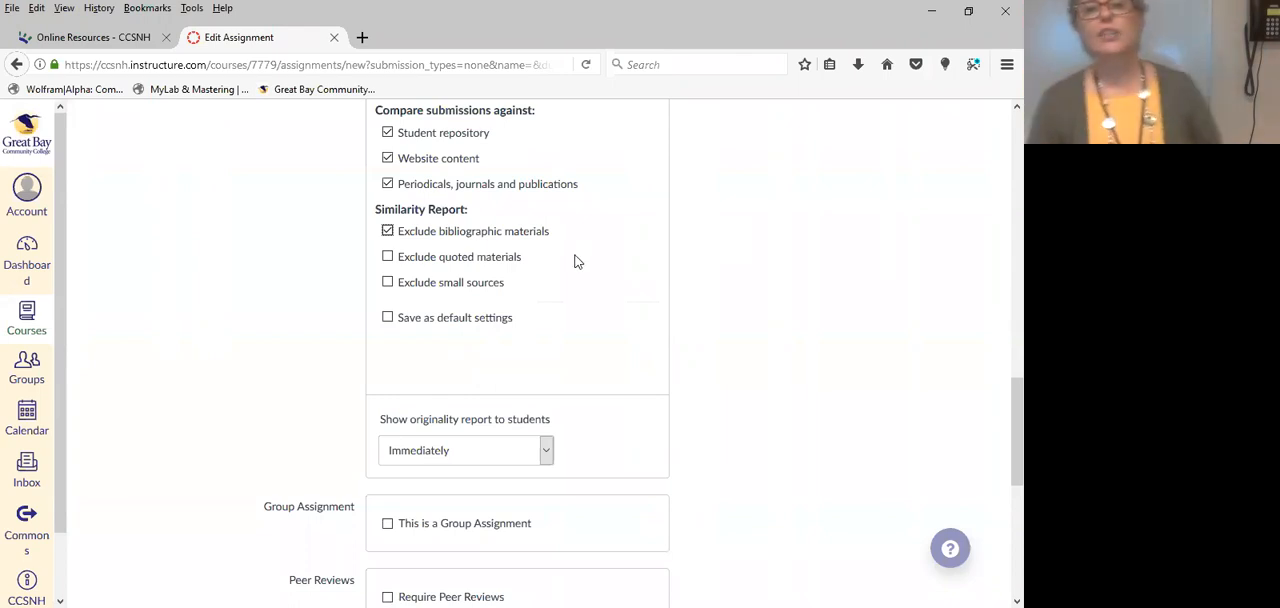
click(428, 257)
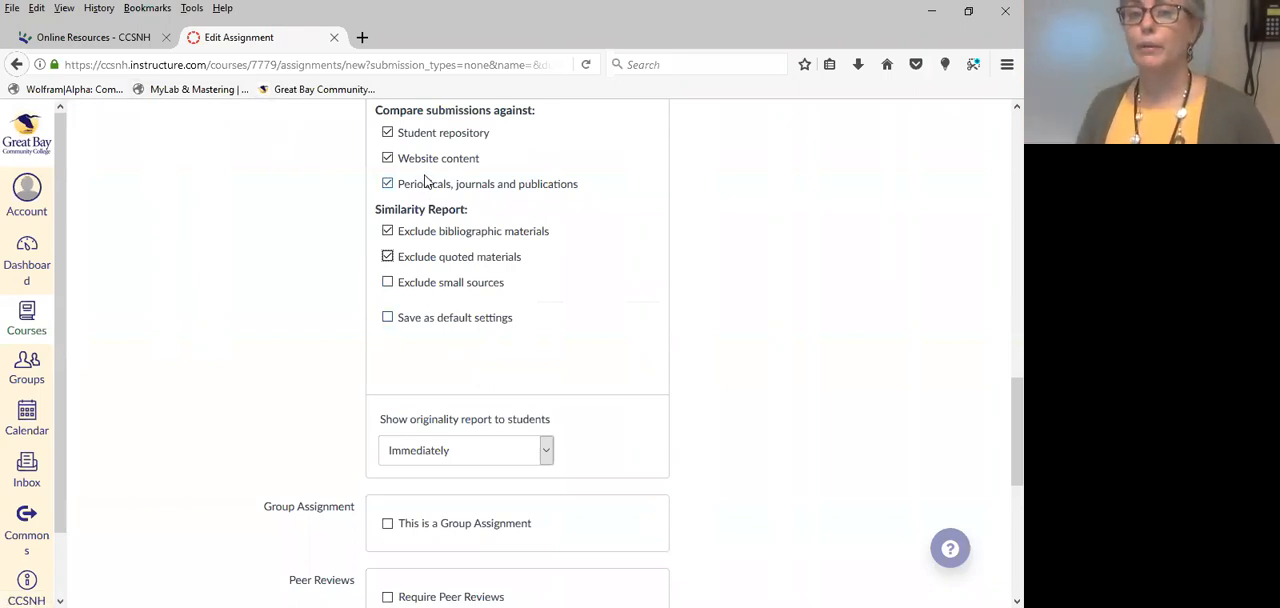
scroll(780, 414, up, 3)
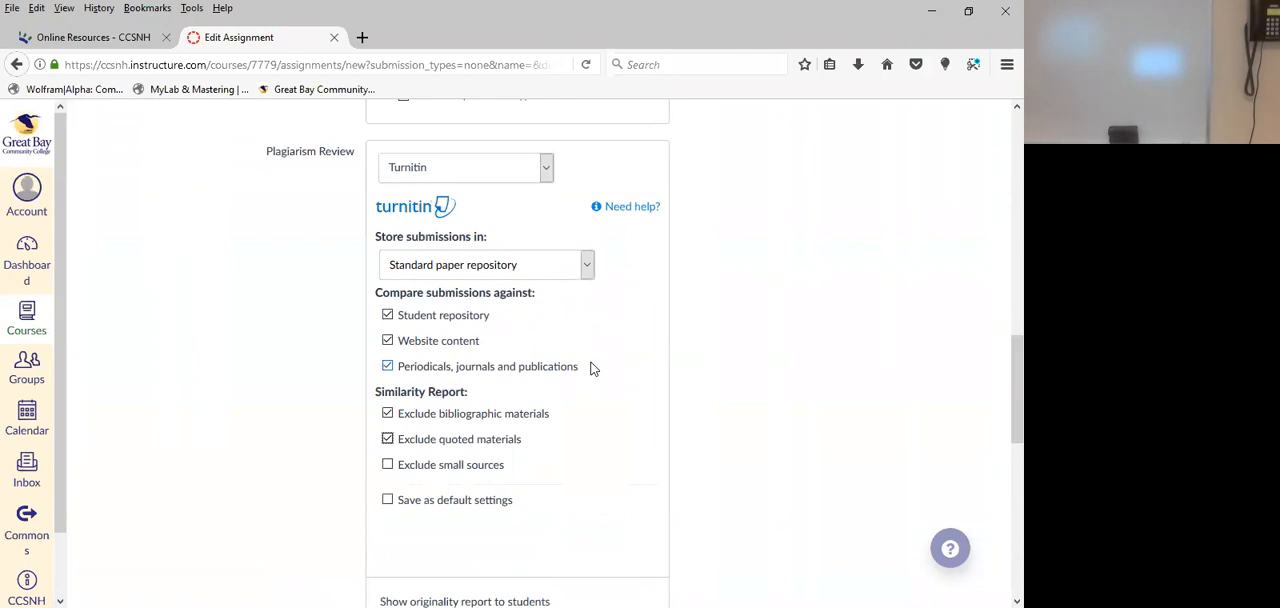
click(389, 501)
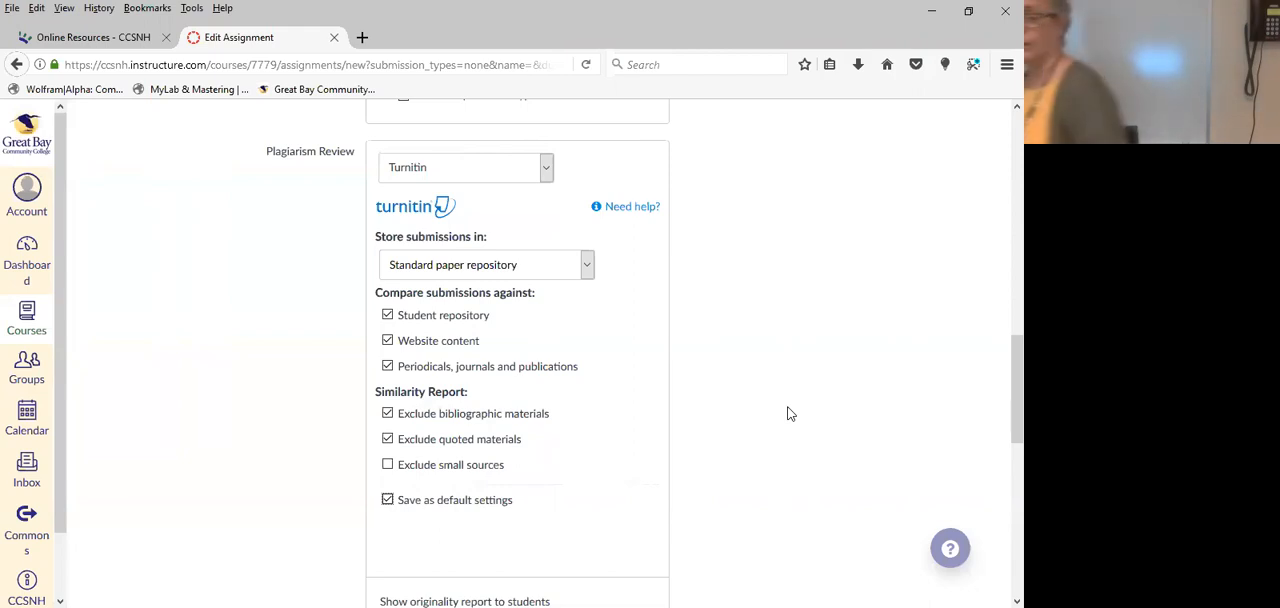
Inspect the choices for when the originality report is shown to students, keeping Immediately.
scroll(750, 368, down, 3)
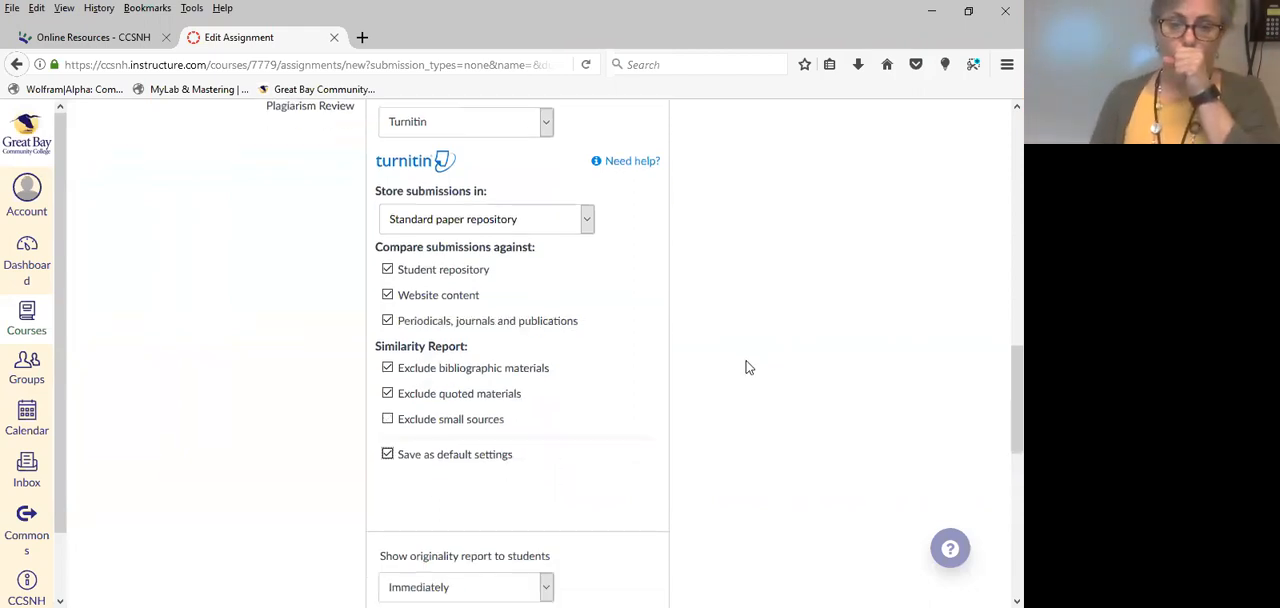
scroll(745, 368, down, 2)
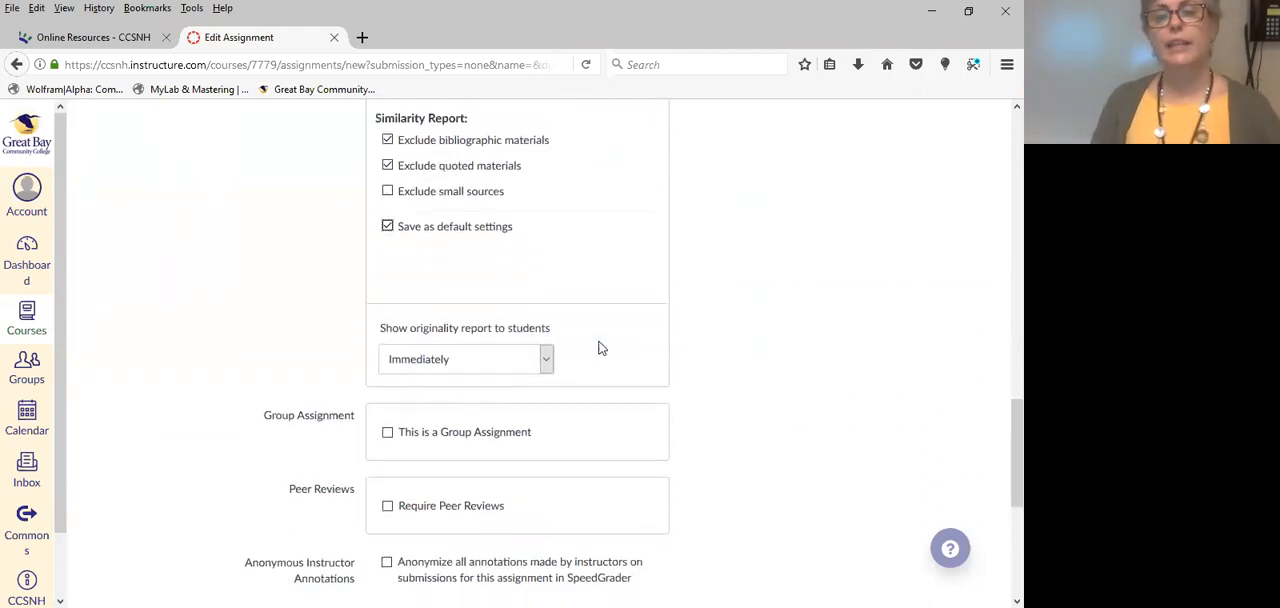
click(546, 360)
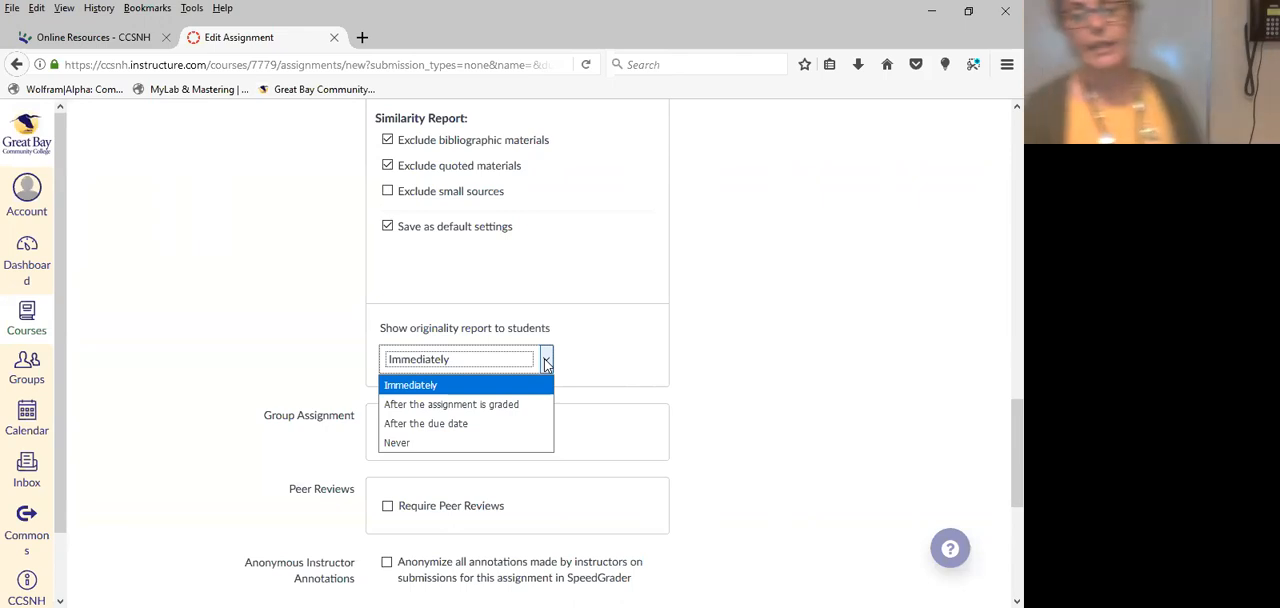
click(730, 358)
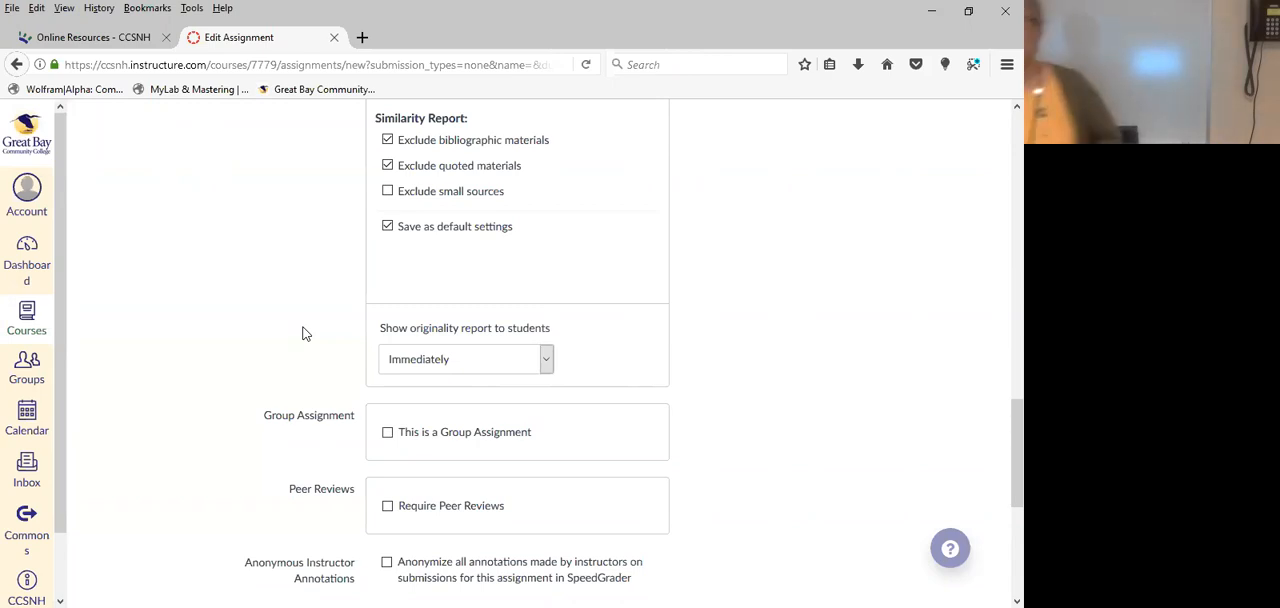
click(548, 362)
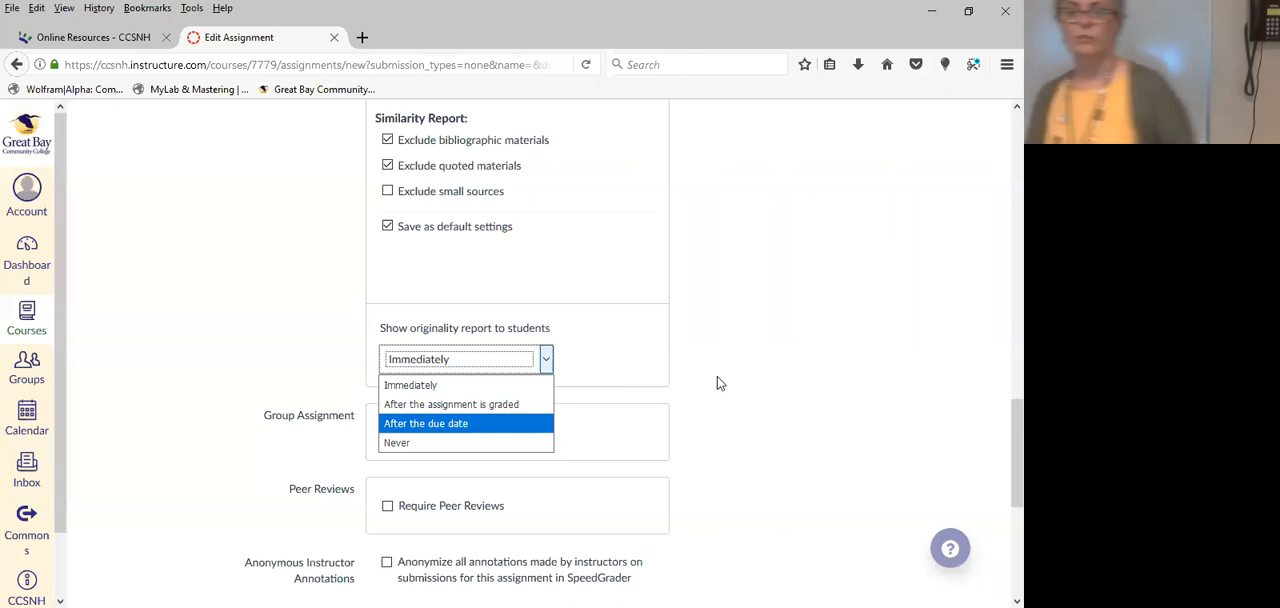
click(702, 441)
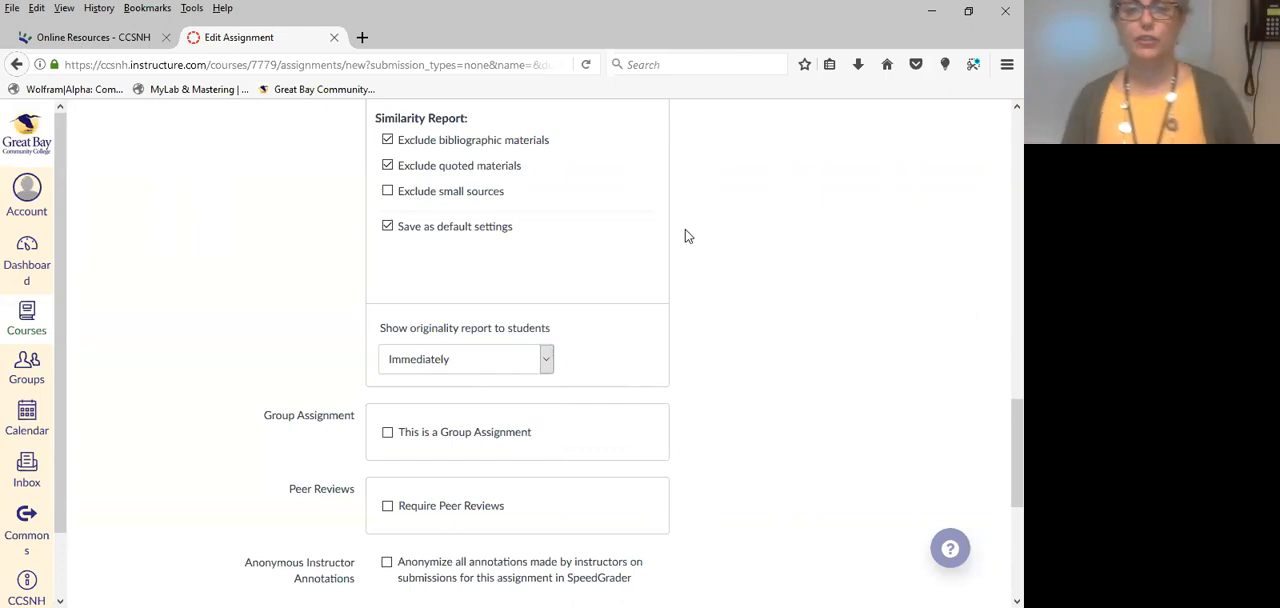
Review the assignment's group, peer review, anonymous annotation, assign-to and date settings, and recheck the Turnitin options.
scroll(685, 236, down, 2)
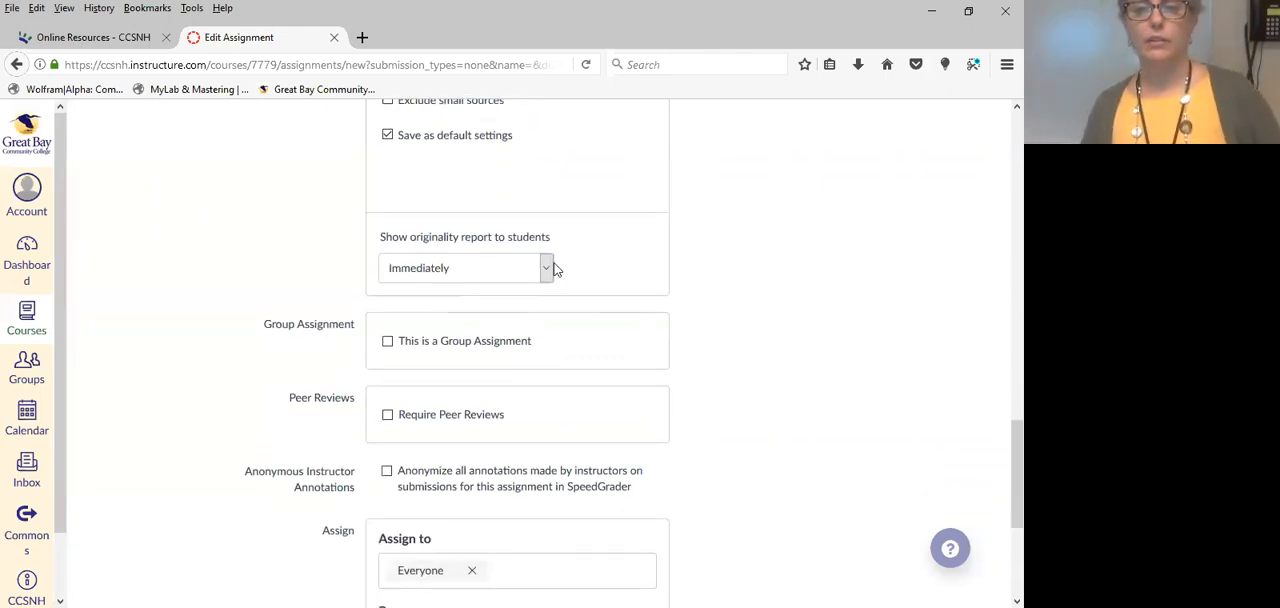
scroll(750, 374, down, 4)
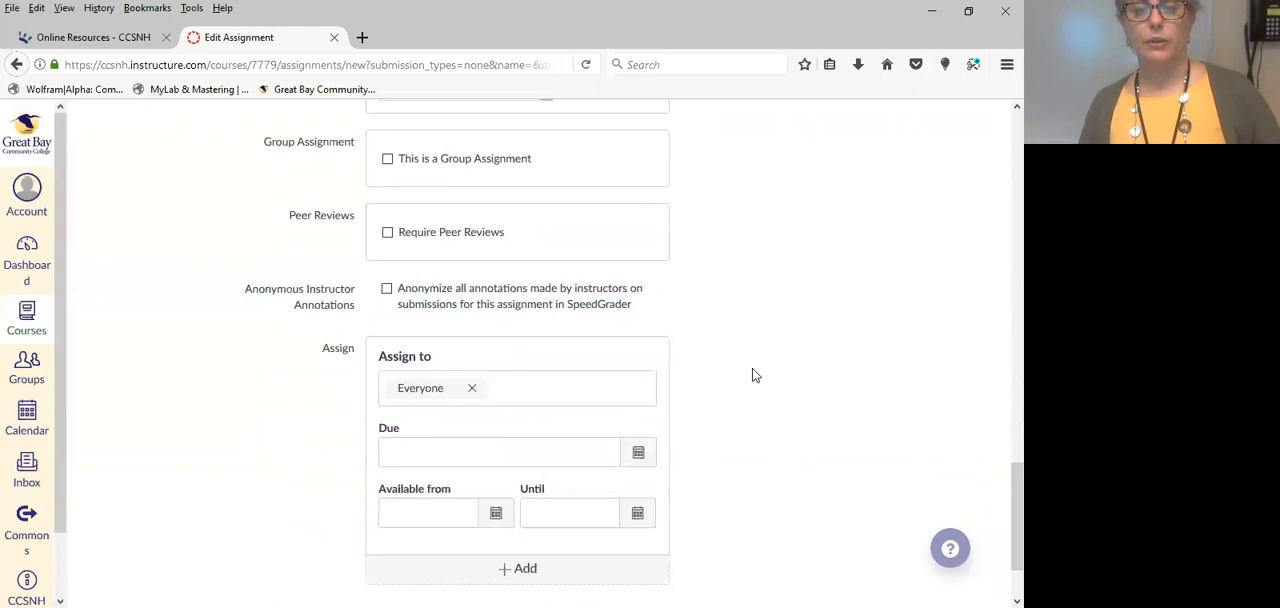
scroll(755, 372, down, 2)
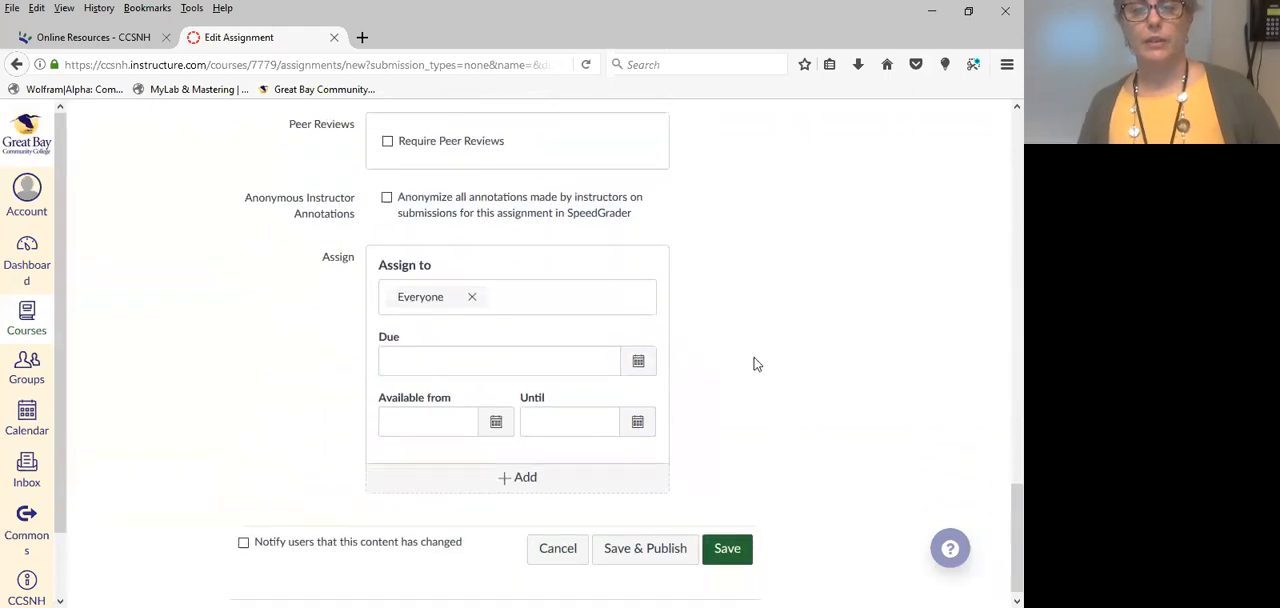
scroll(755, 364, up, 4)
scroll(755, 362, up, 6)
scroll(757, 360, up, 2)
scroll(752, 360, down, 2)
scroll(755, 362, up, 3)
scroll(755, 362, up, 3)
scroll(755, 360, down, 4)
scroll(753, 356, up, 2)
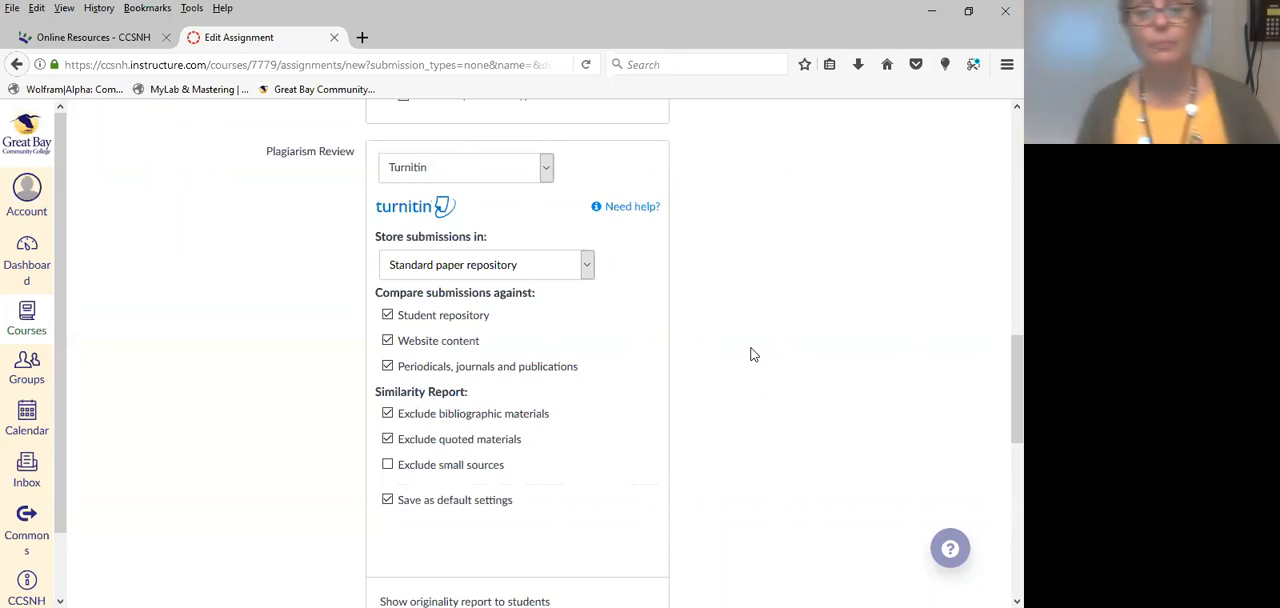
scroll(755, 364, up, 1)
scroll(757, 360, down, 6)
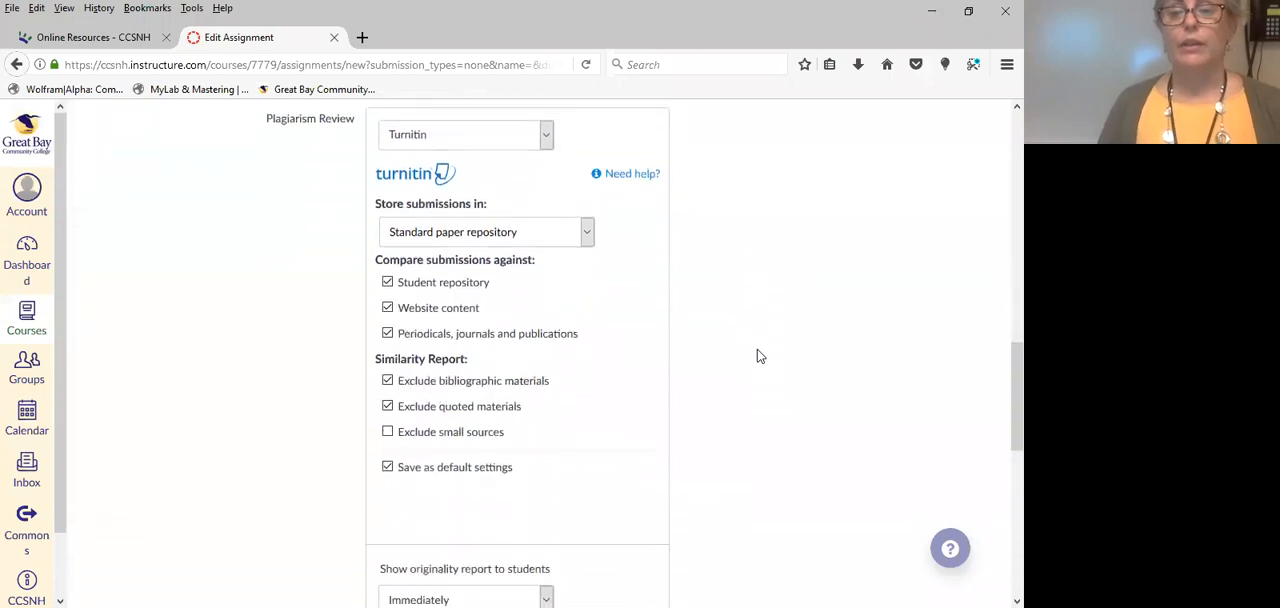
Cancel the new assignment without saving it and delete the empty Papers assignment group.
scroll(760, 356, down, 1)
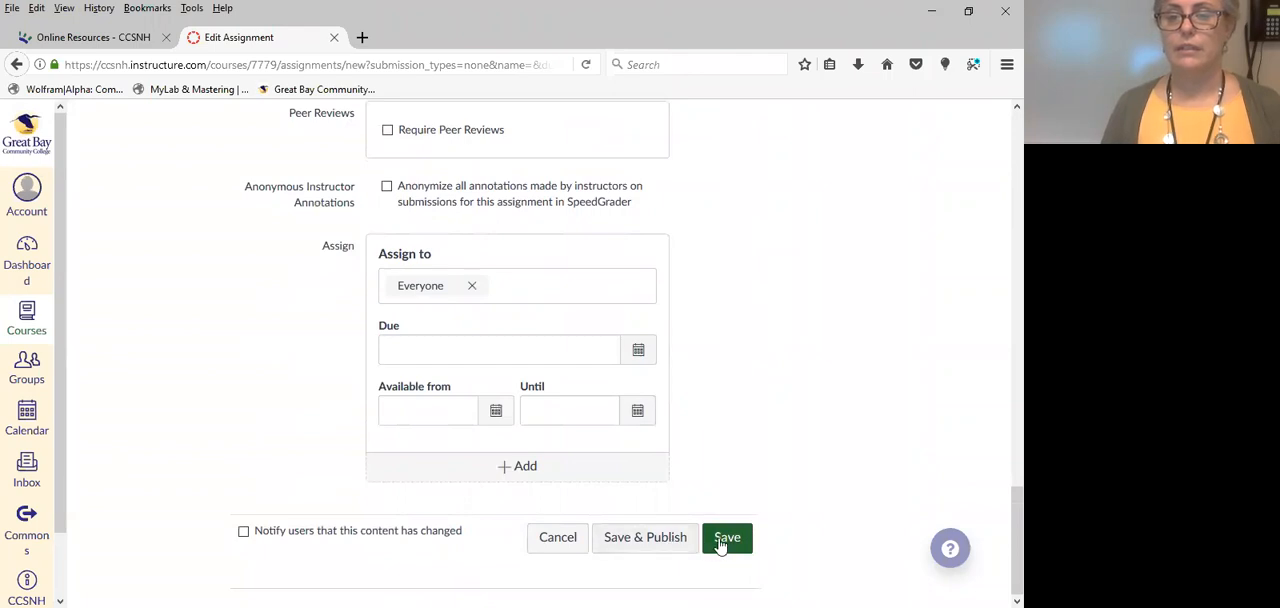
scroll(752, 463, up, 1)
scroll(718, 463, down, 1)
click(560, 542)
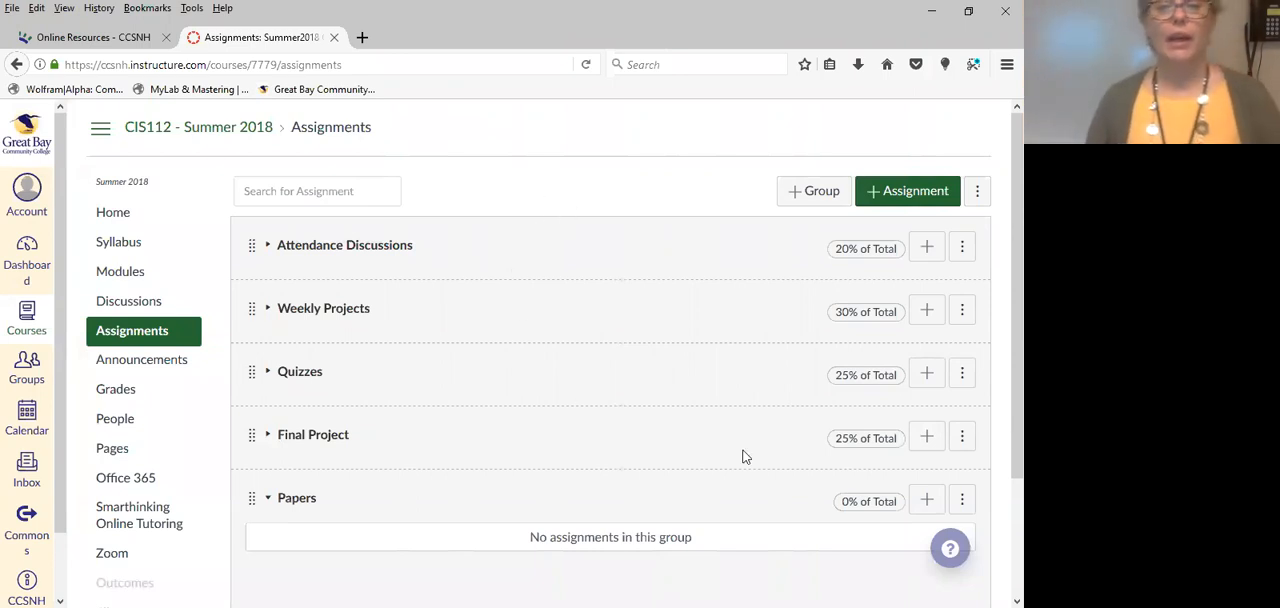
click(962, 503)
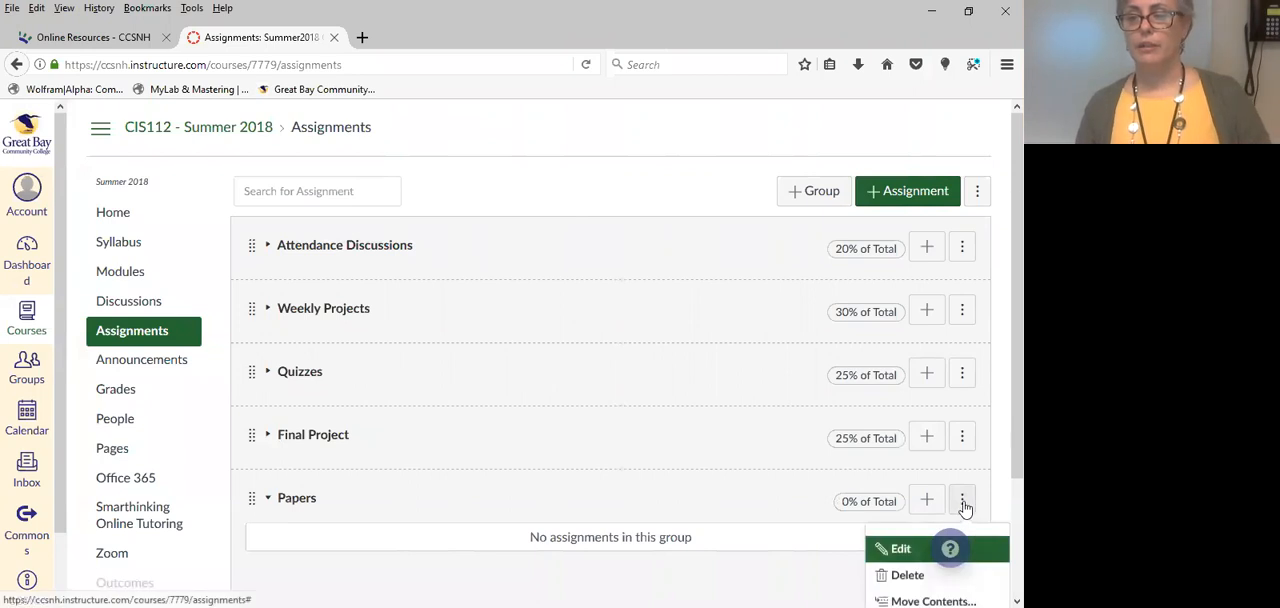
click(907, 575)
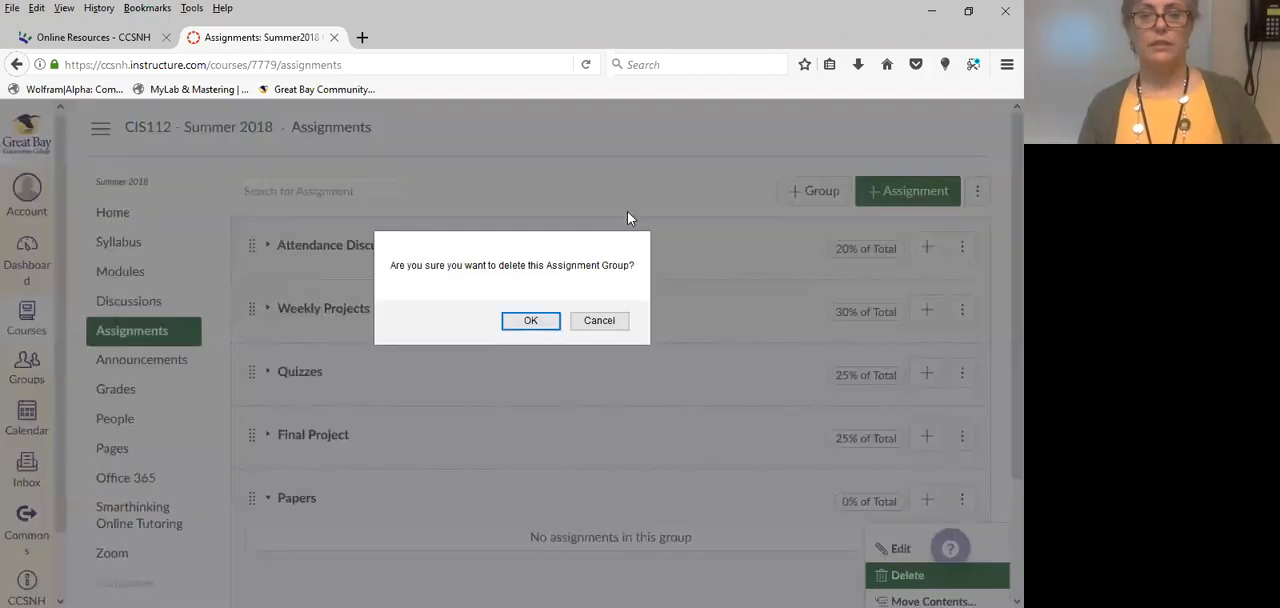
click(535, 322)
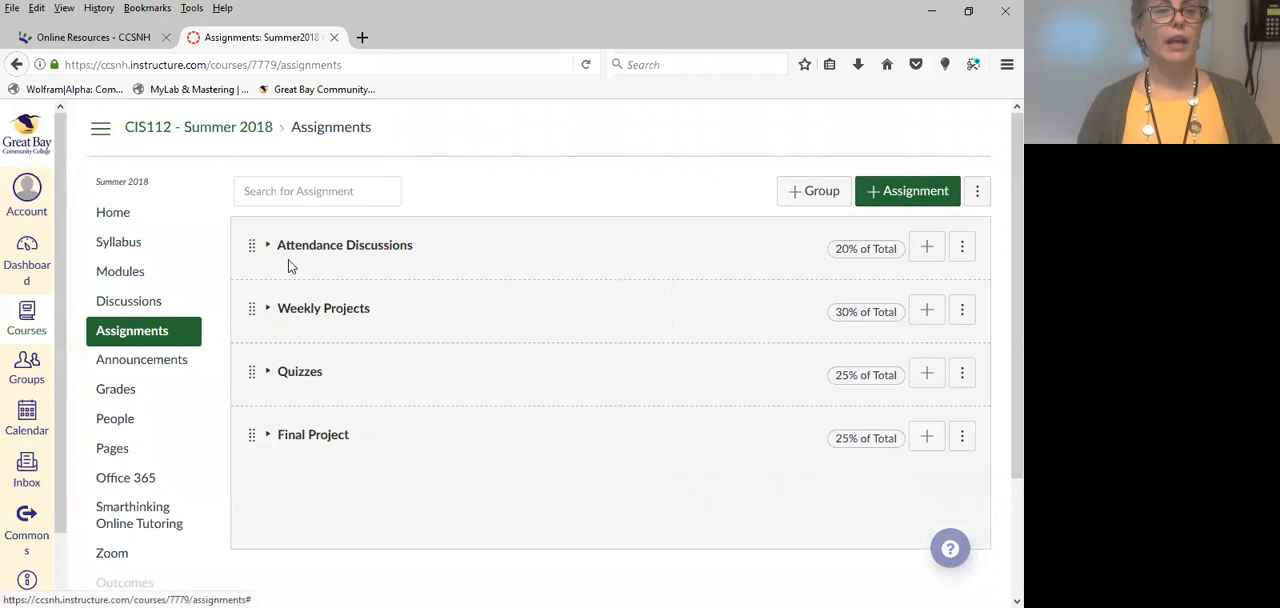
Open the course announcements and inspect the actions available for the "Final Quiz - An update" announcement.
click(119, 369)
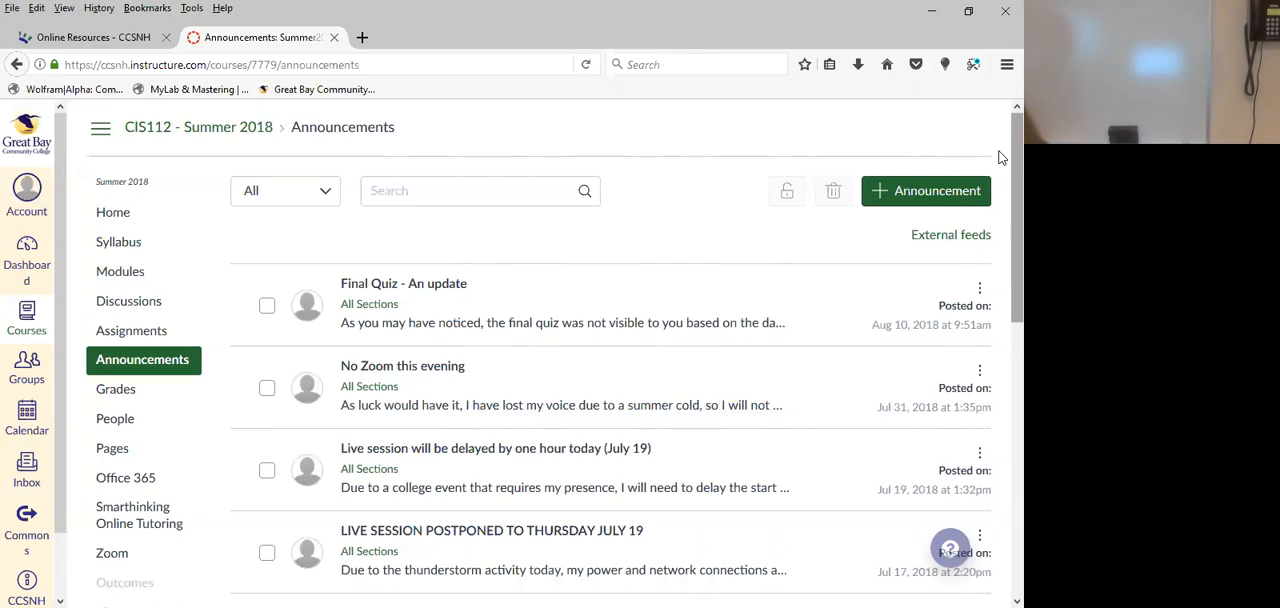
drag(1000, 152, 1000, 115)
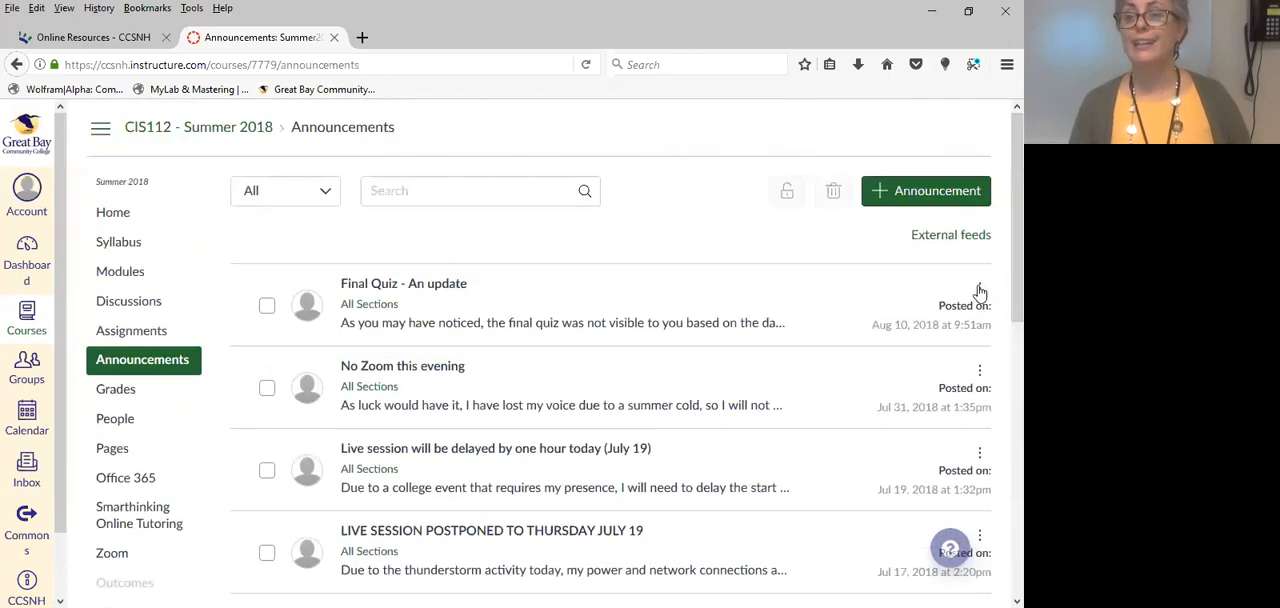
click(979, 288)
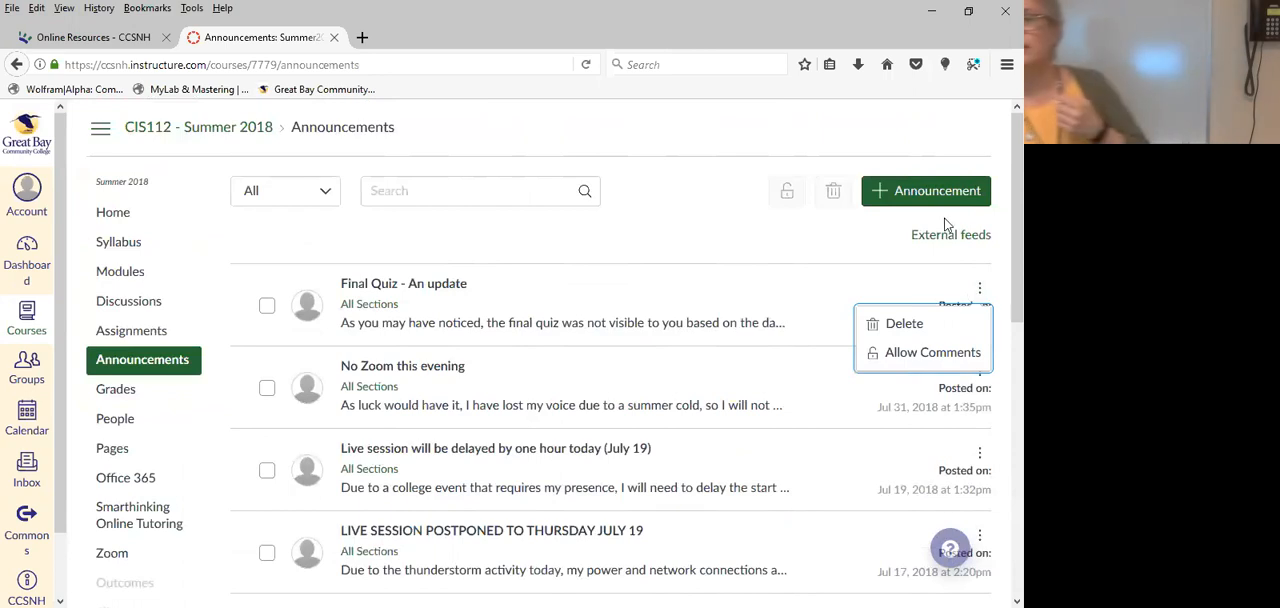
click(980, 289)
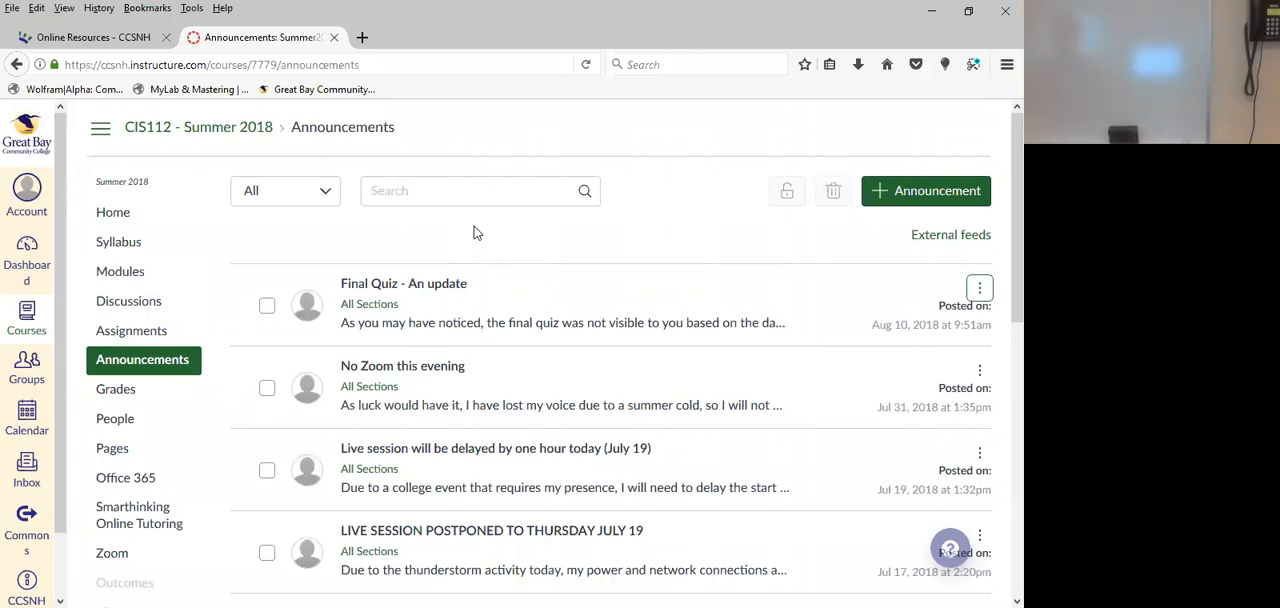
Filter the announcements by Unread and switch the filter back to All.
click(325, 193)
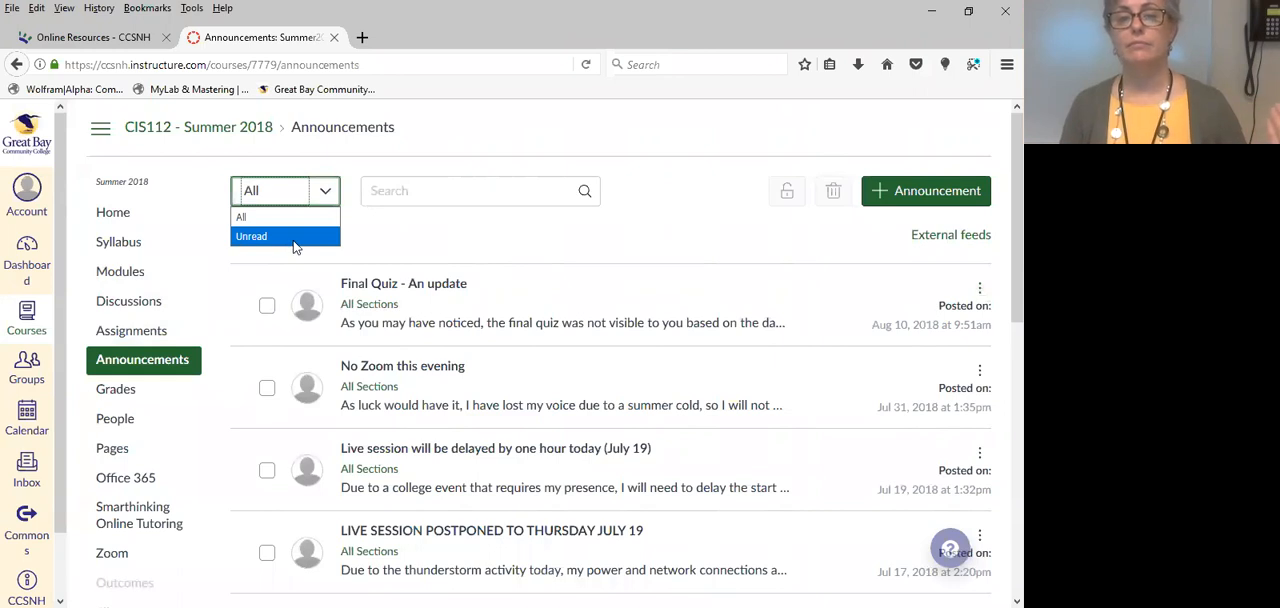
click(416, 234)
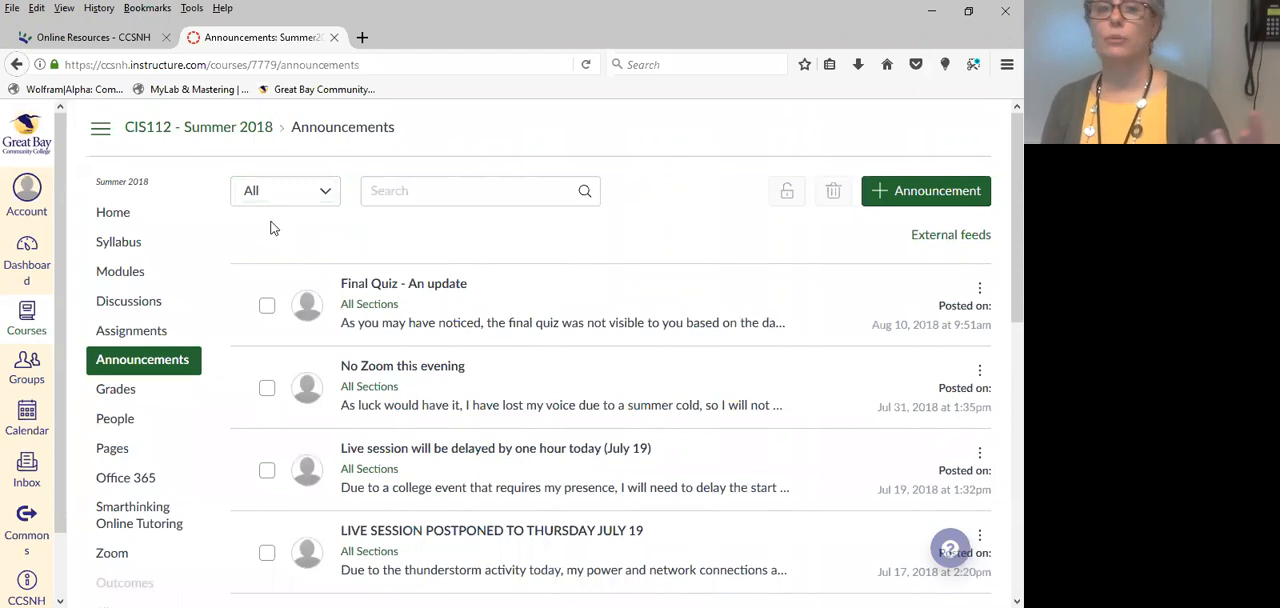
click(320, 199)
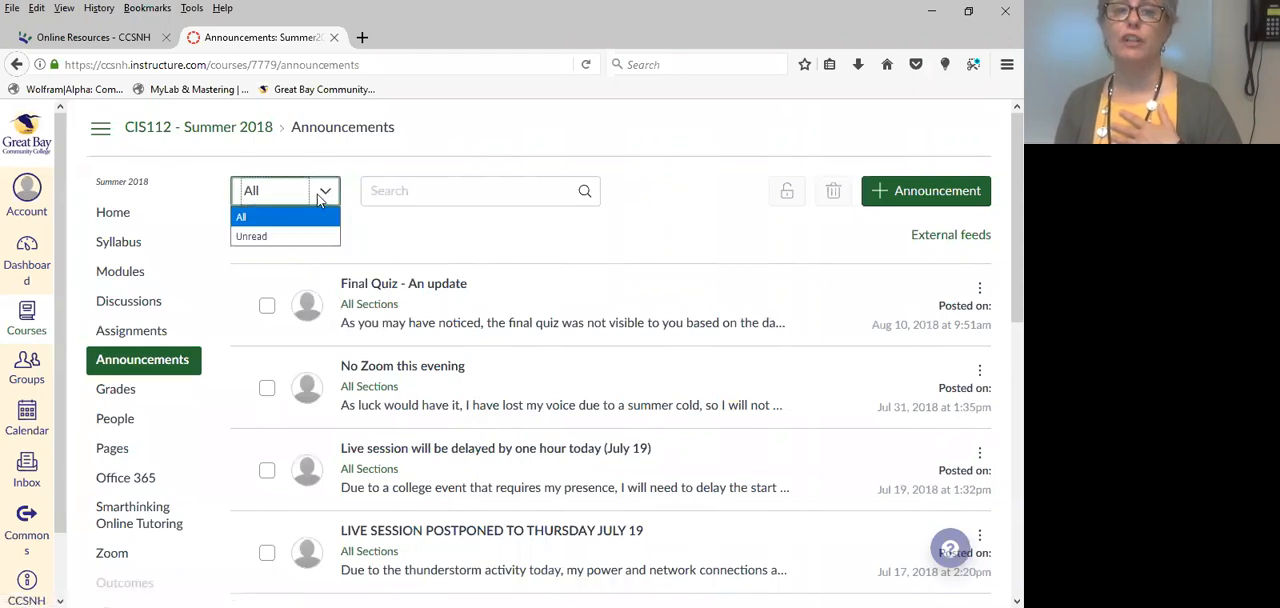
click(260, 245)
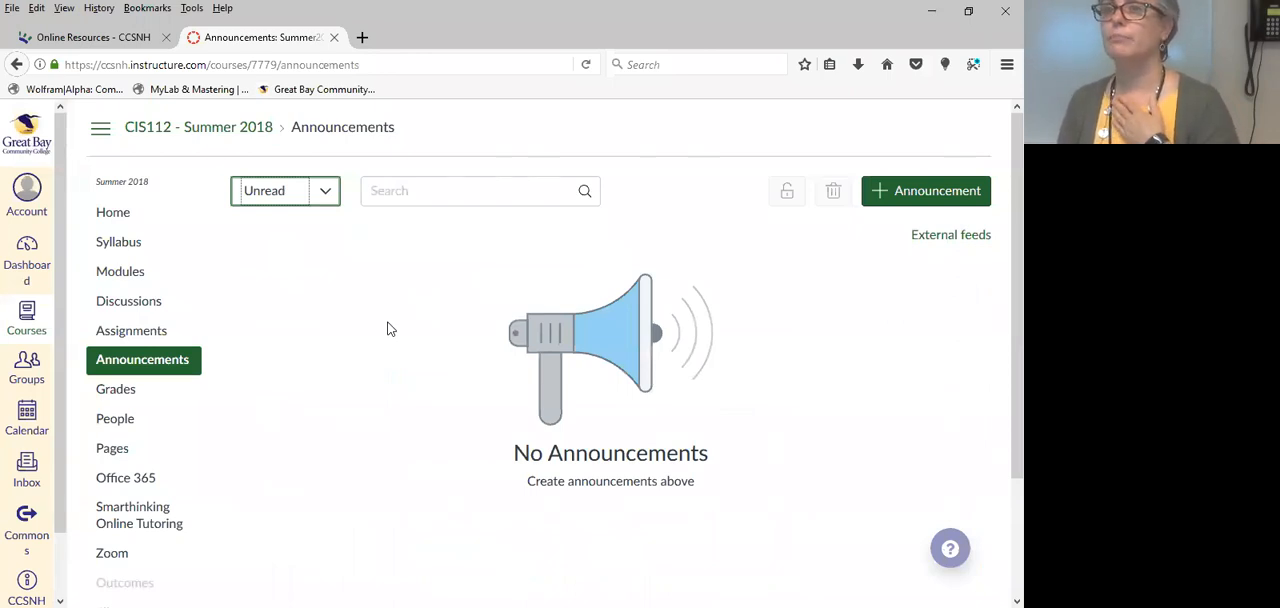
click(326, 193)
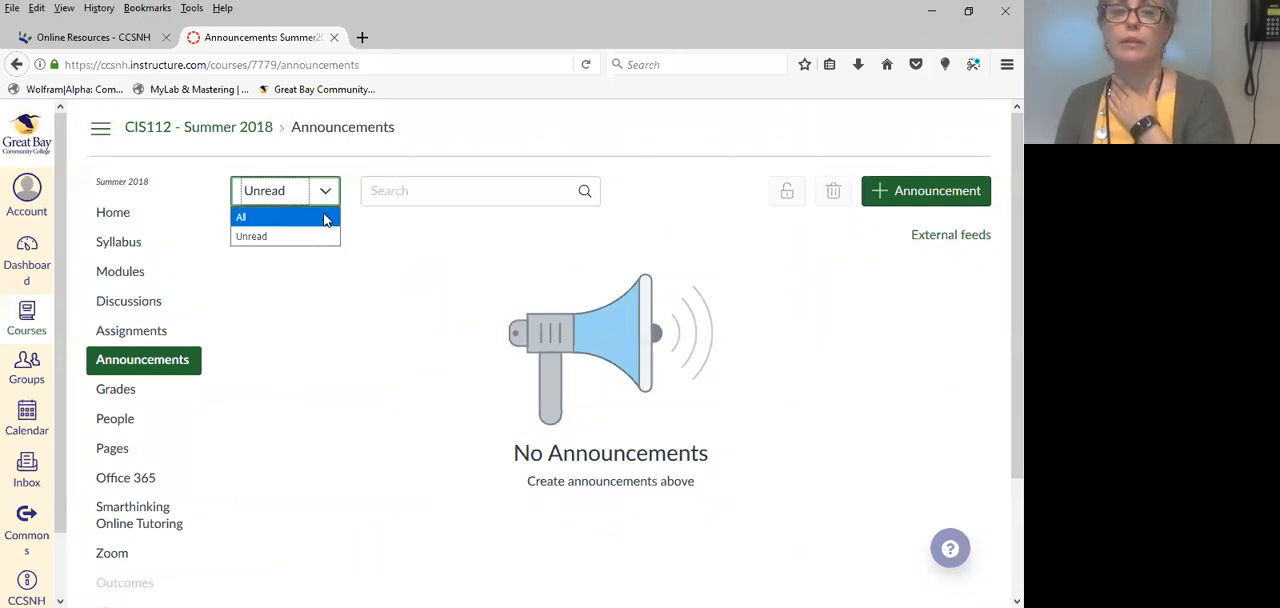
click(323, 217)
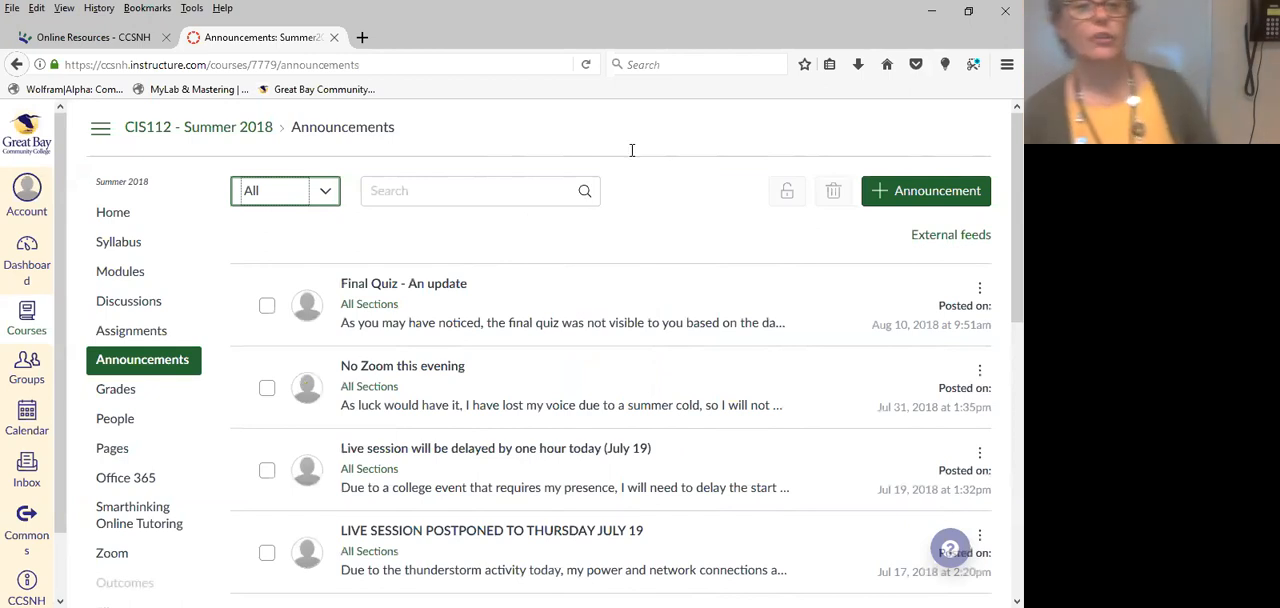
Open the CIS112 course home page, then go to the course settings and look through the course details.
click(118, 215)
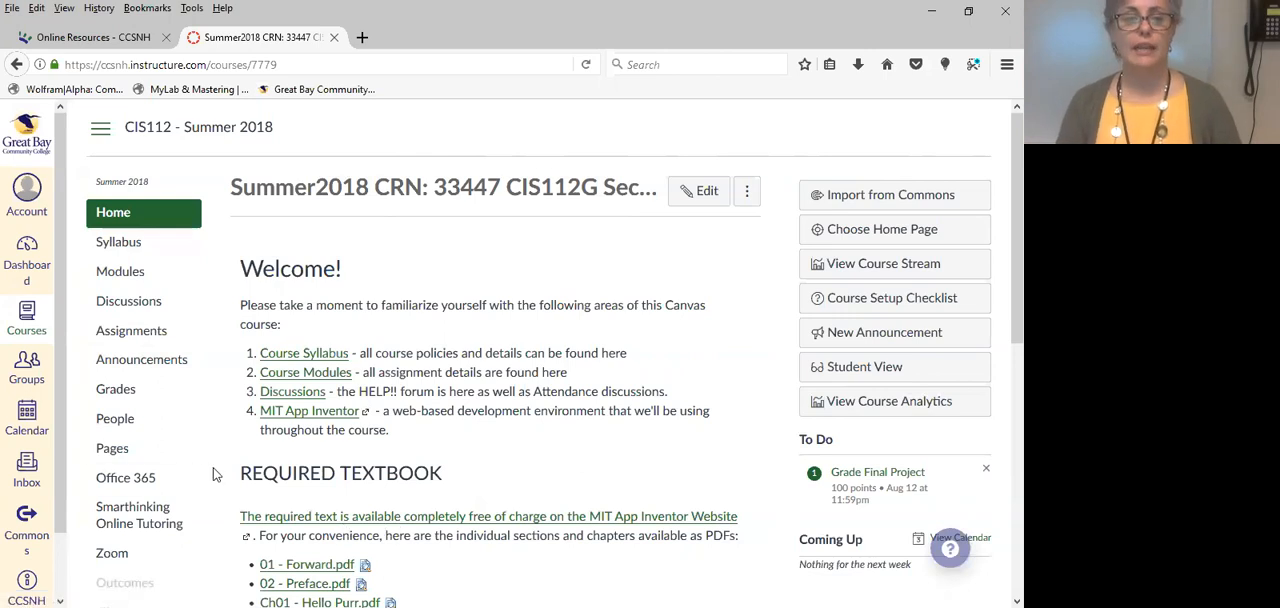
scroll(213, 474, down, 3)
click(121, 466)
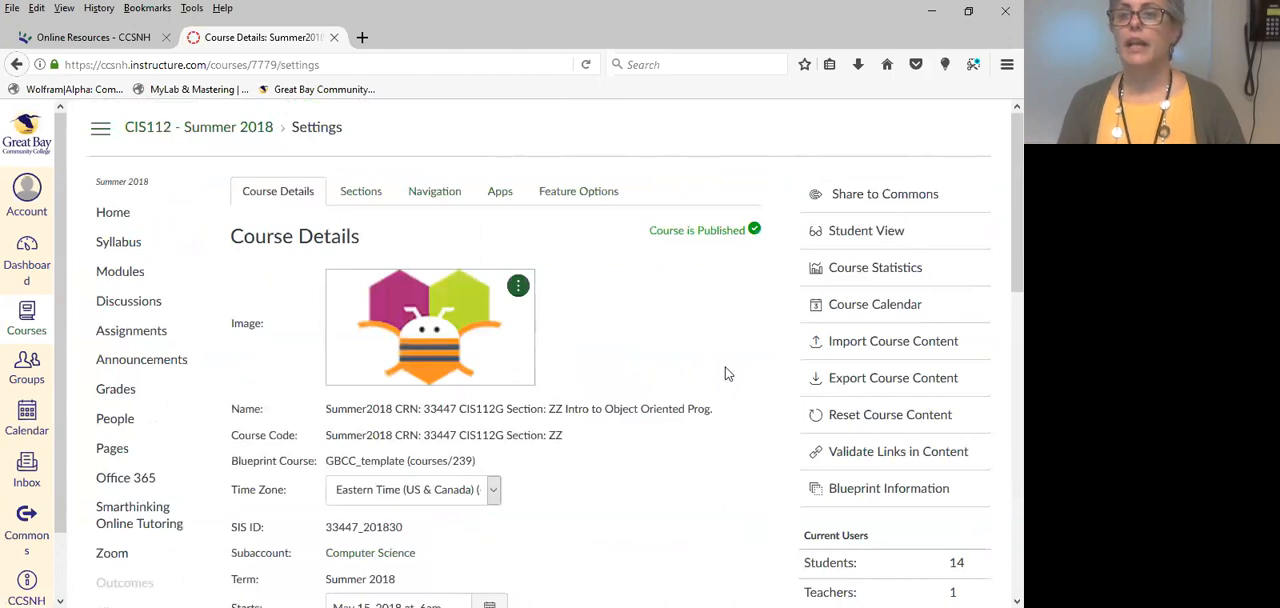
scroll(765, 292, down, 5)
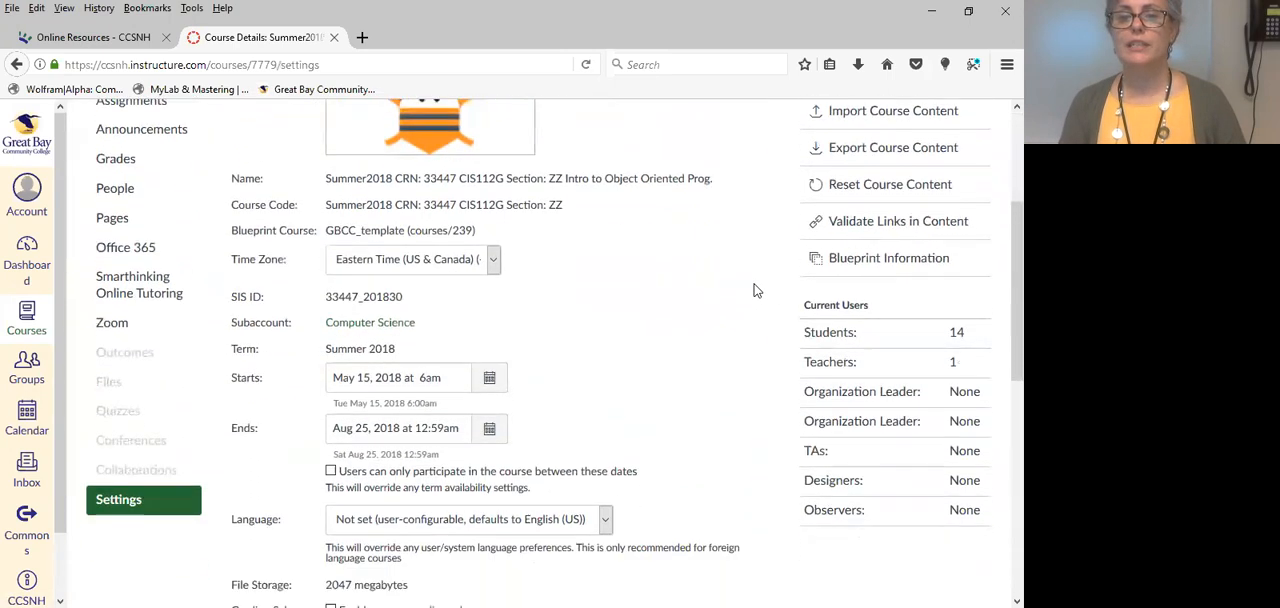
scroll(757, 290, down, 8)
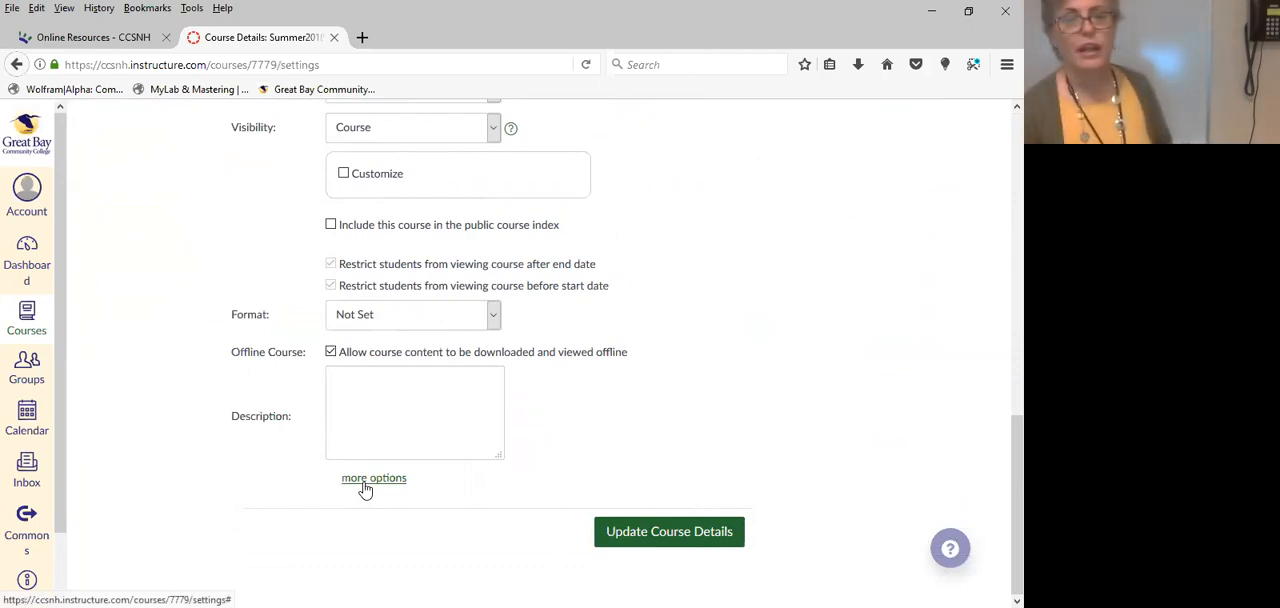
scroll(365, 489, up, 5)
scroll(365, 489, up, 4)
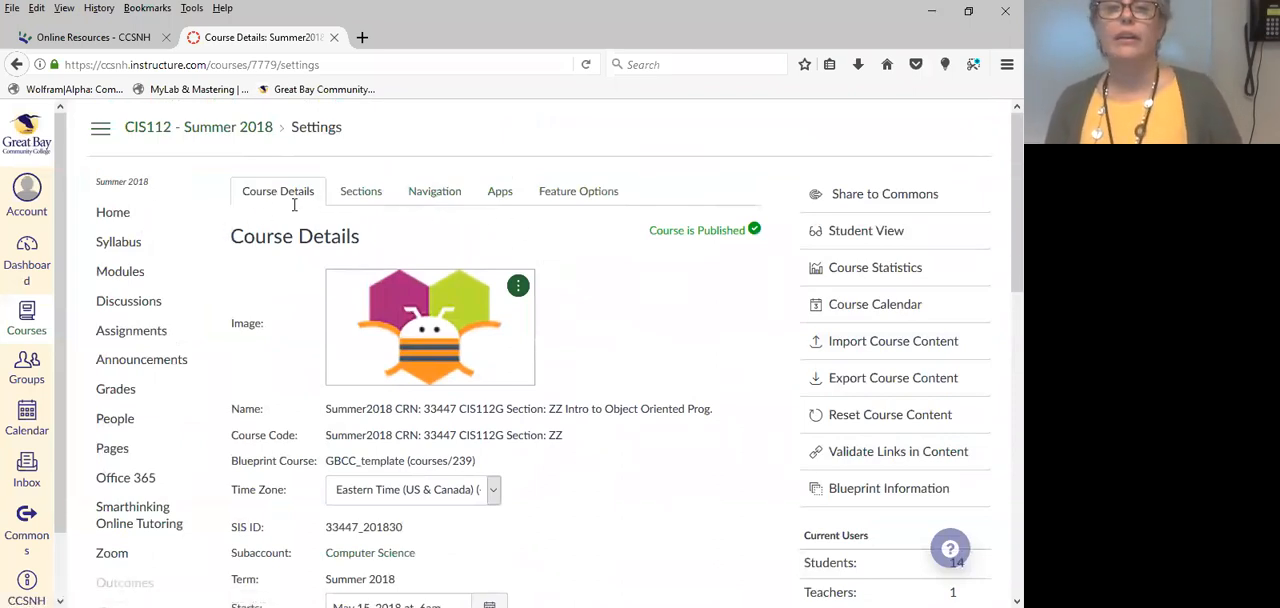
Look through the Sections, Navigation, Apps and Feature Options areas of the course settings.
click(361, 194)
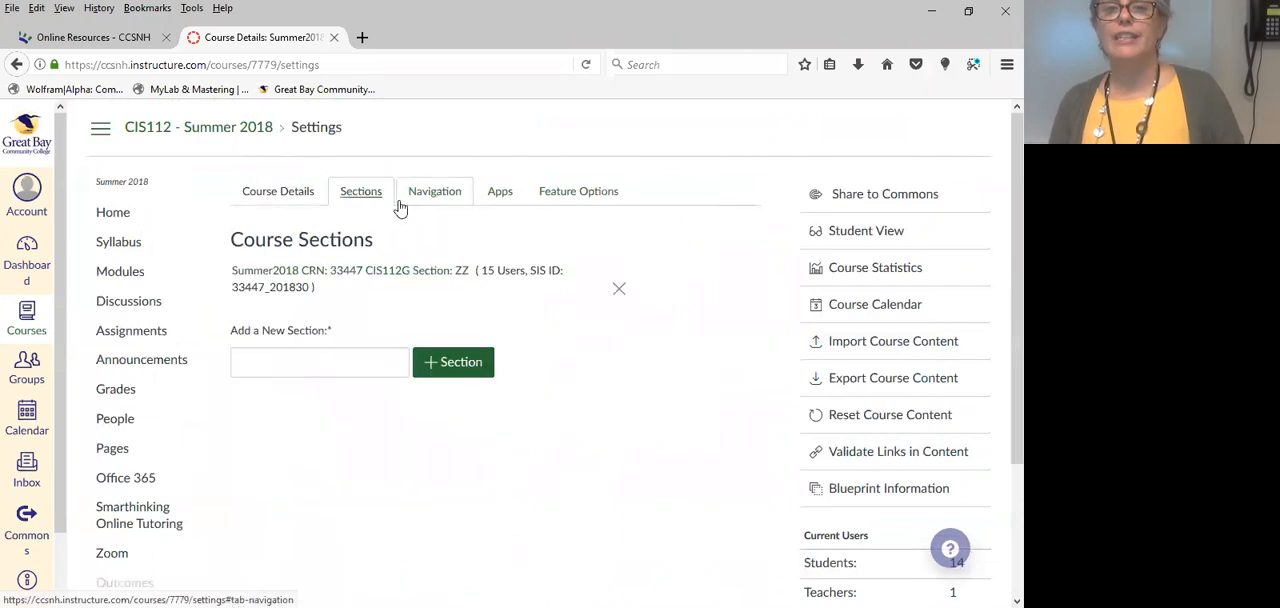
click(436, 194)
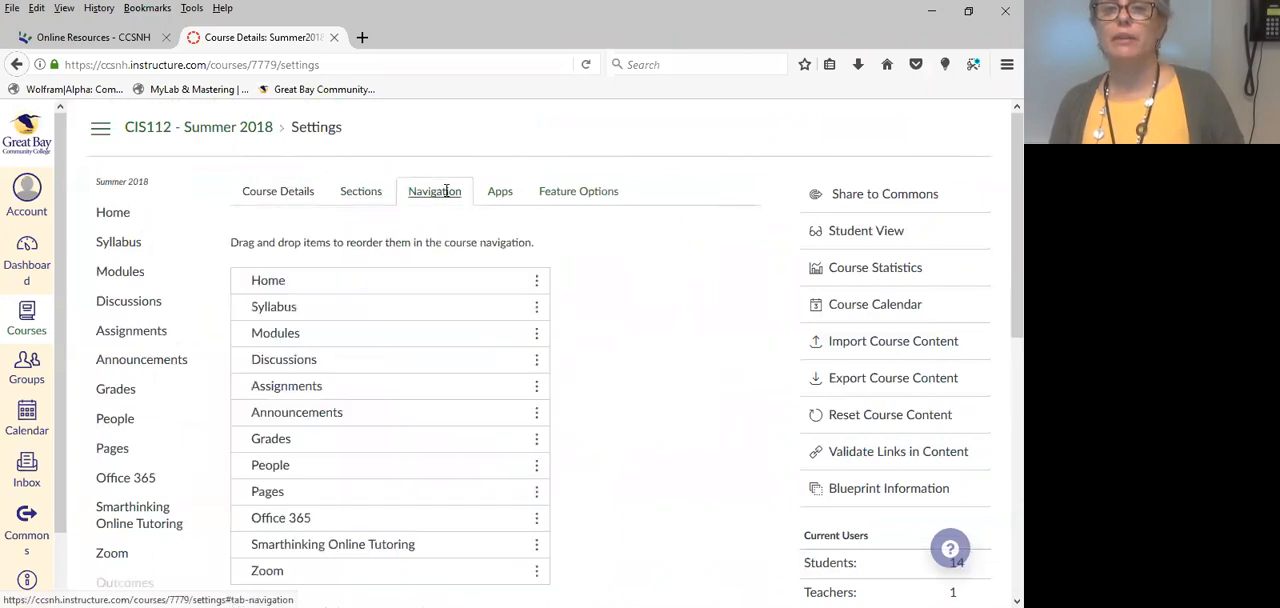
click(500, 193)
click(555, 190)
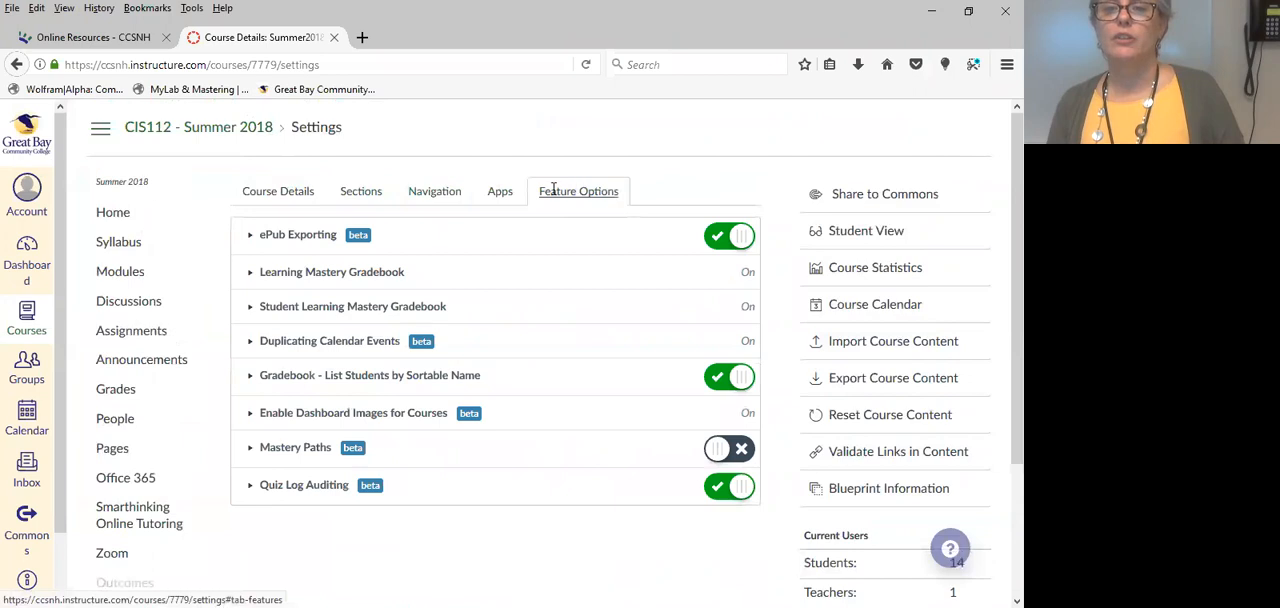
click(501, 195)
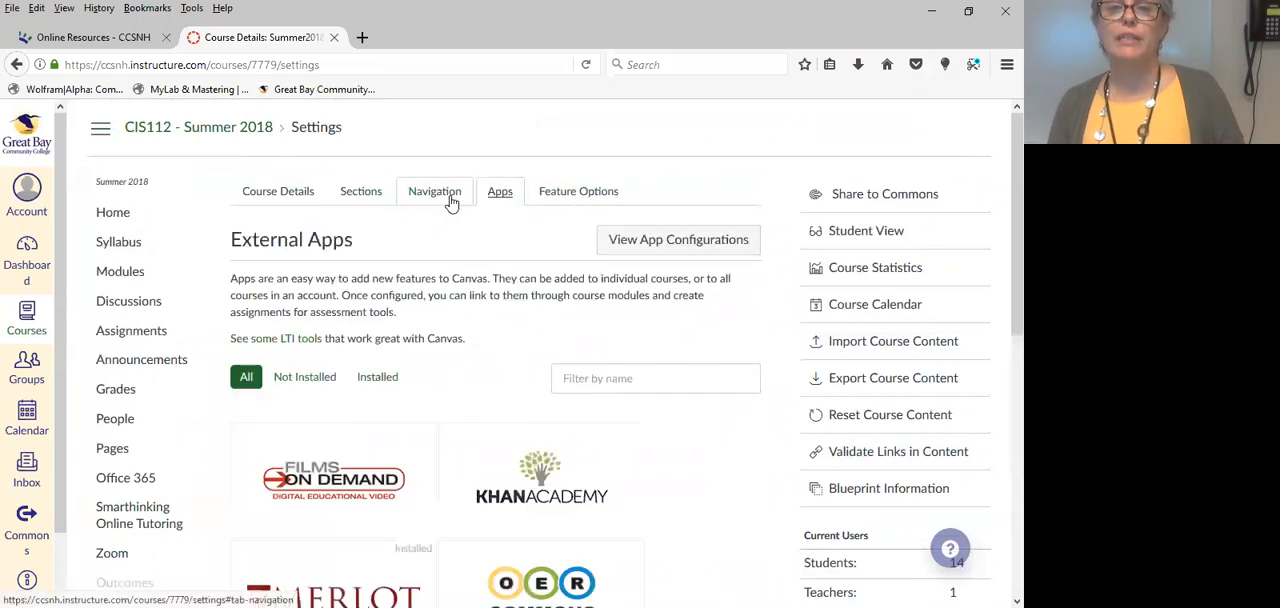
click(452, 202)
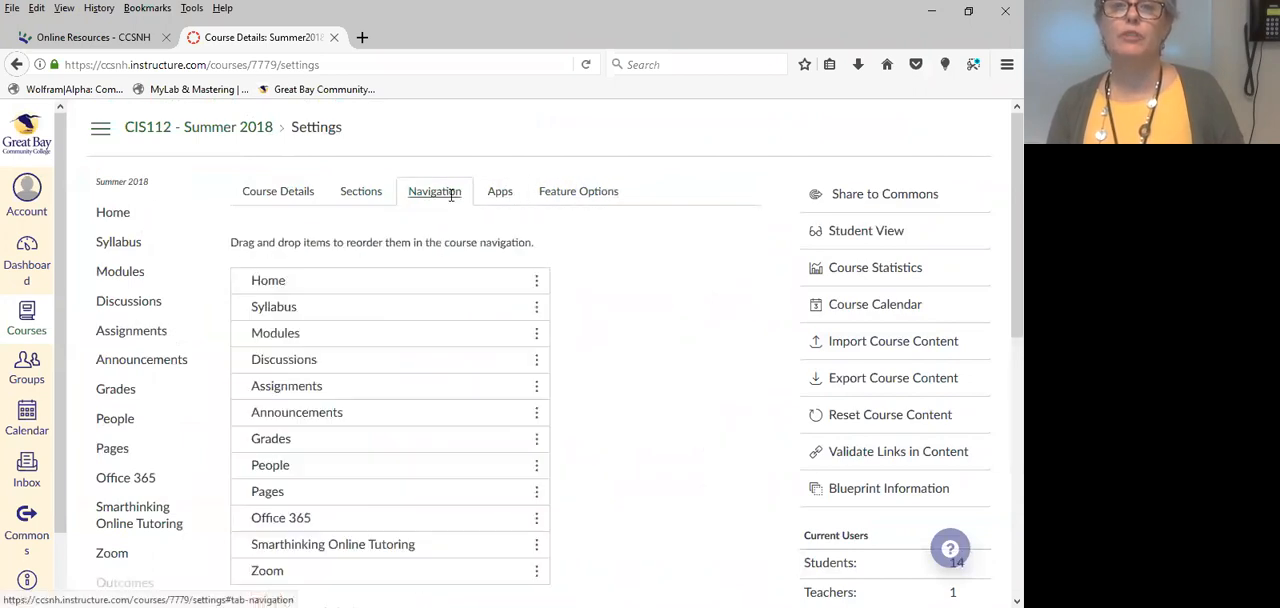
click(360, 200)
Expand the additional options in the course details and enable showing recent announcements on the course home page.
click(283, 200)
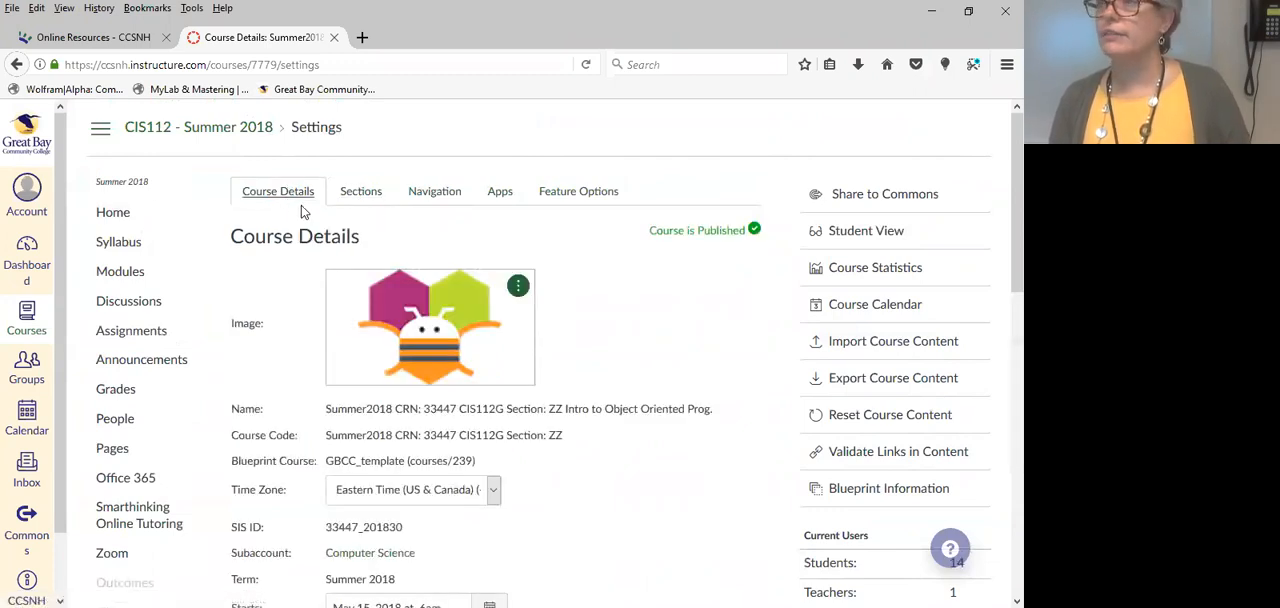
scroll(660, 325, down, 1)
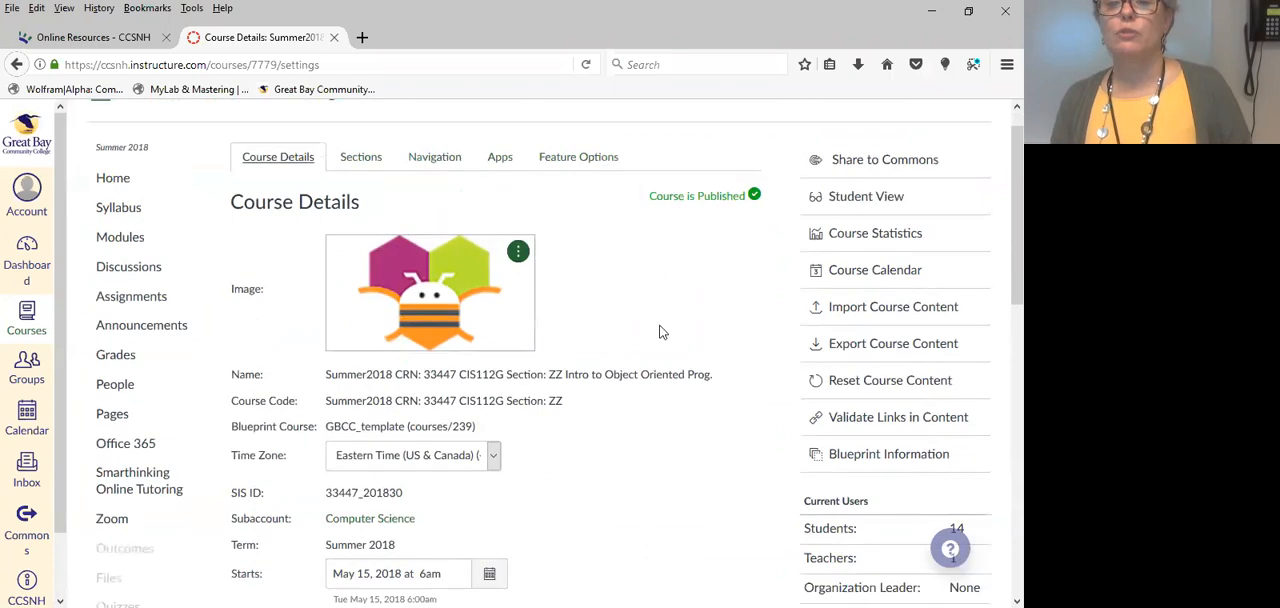
scroll(660, 332, down, 10)
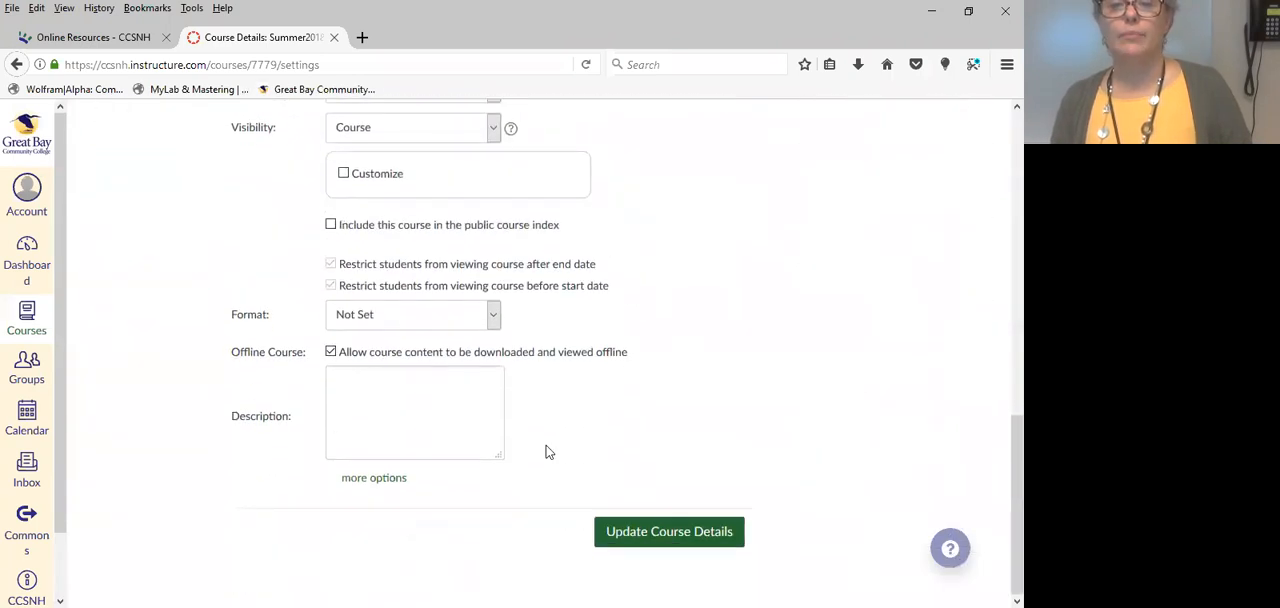
click(374, 479)
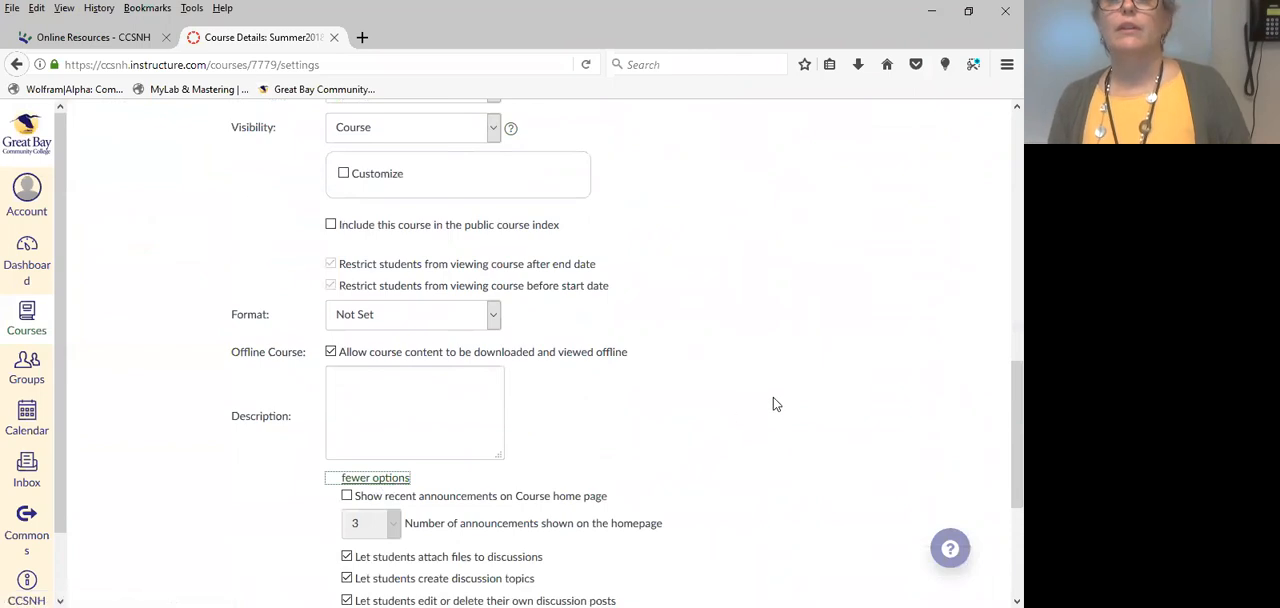
scroll(775, 395, down, 5)
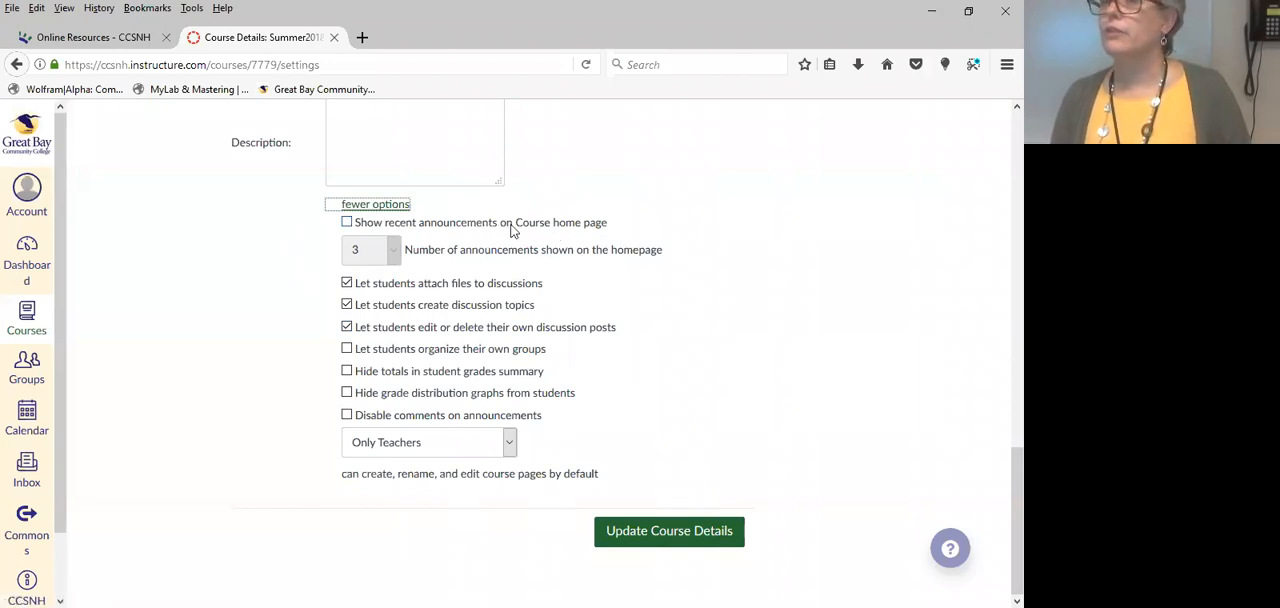
click(347, 224)
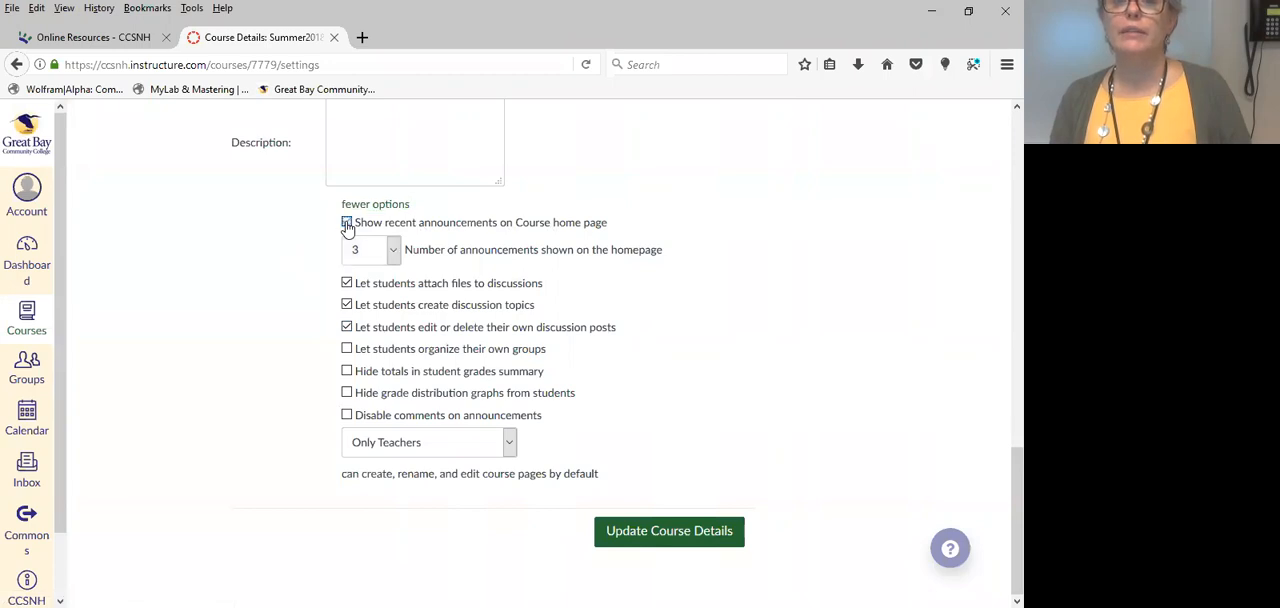
Set the number of announcements shown on the homepage to 2 and save the course details.
click(394, 251)
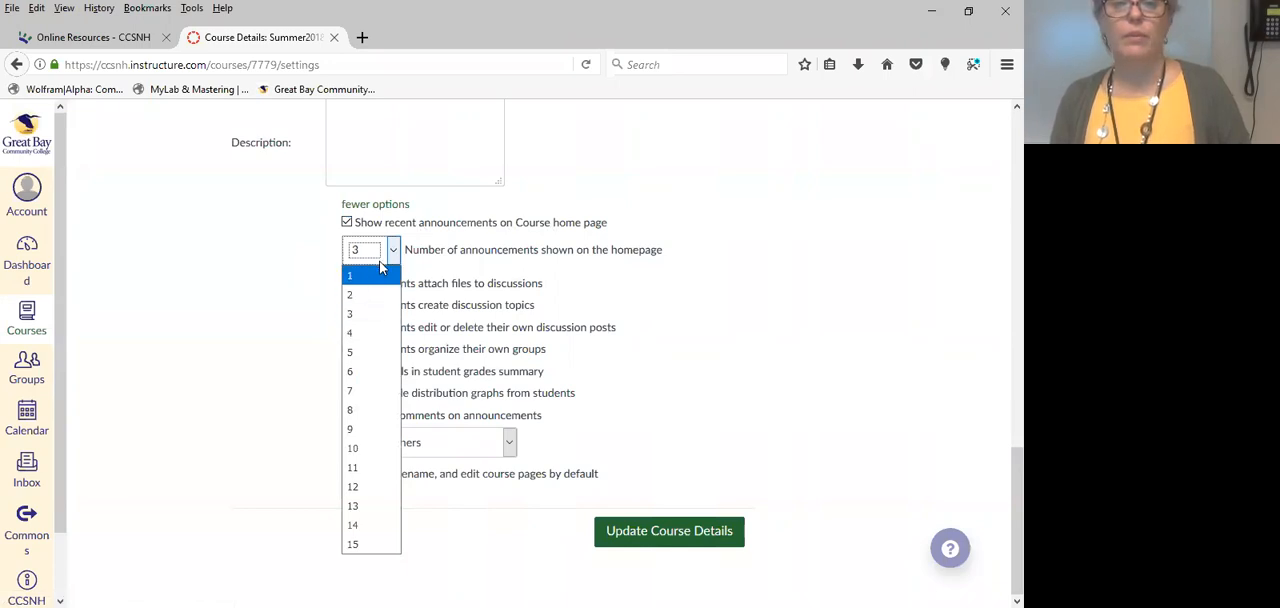
click(370, 295)
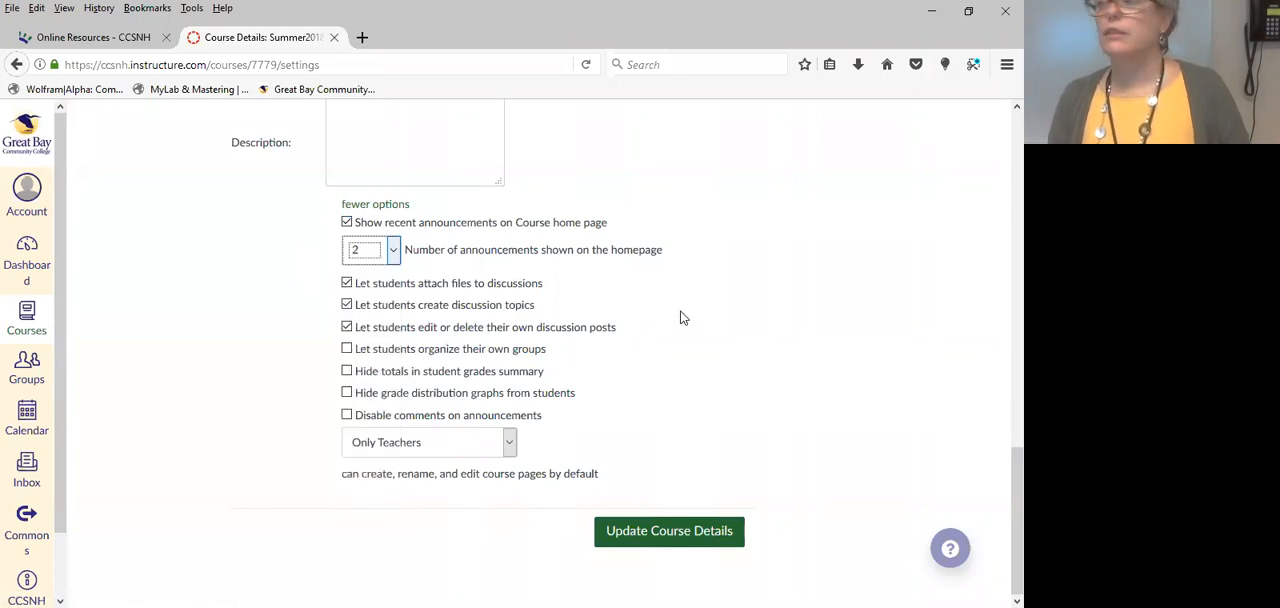
click(393, 250)
click(396, 277)
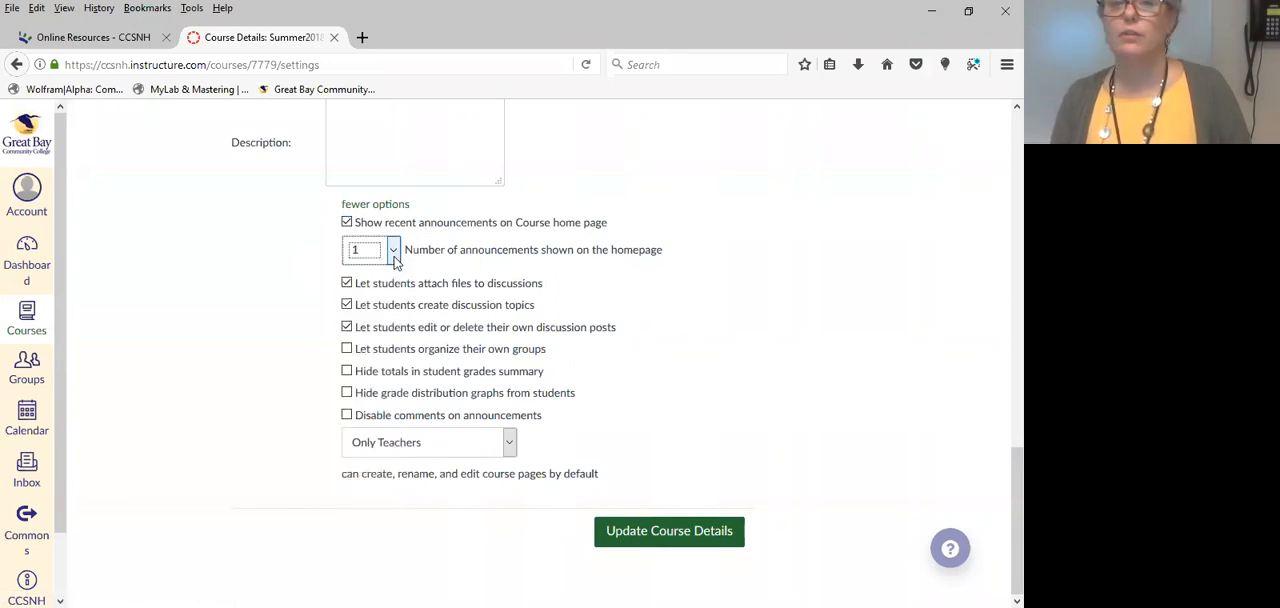
click(395, 256)
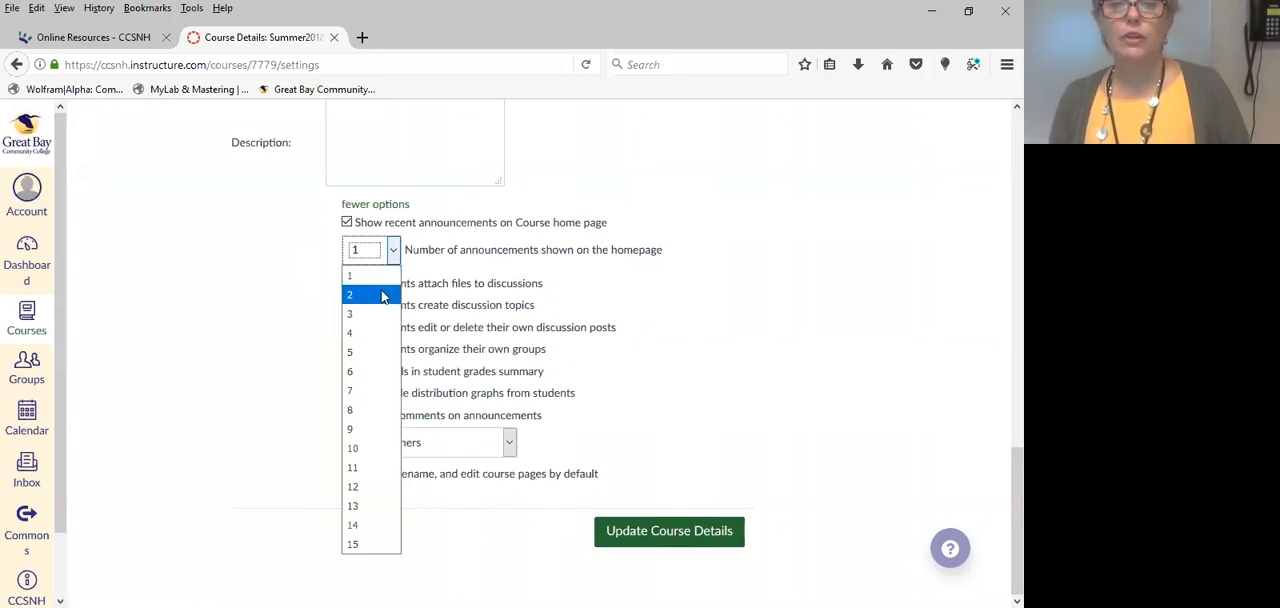
click(383, 295)
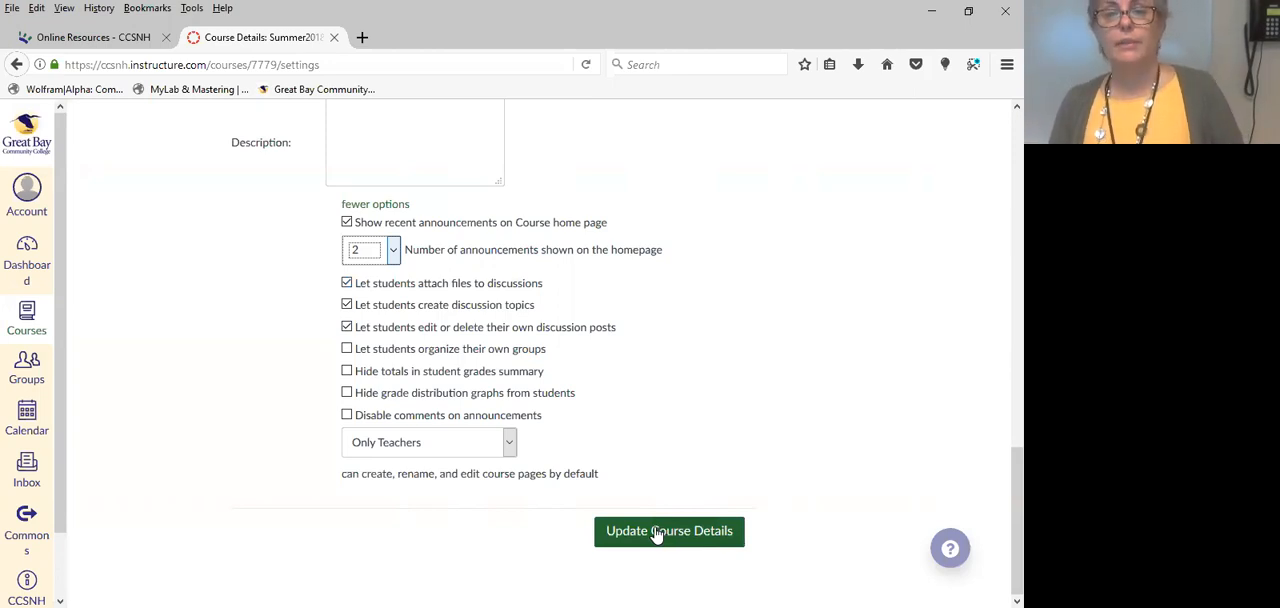
click(655, 533)
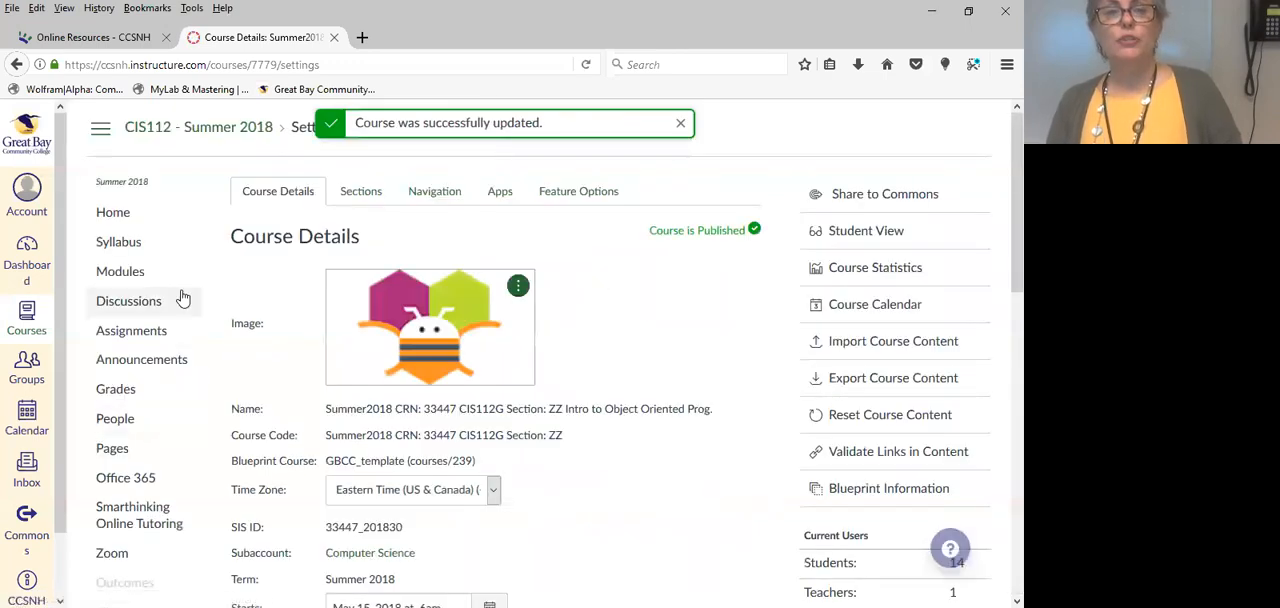
Dismiss the update message, look over the course details and check the recent announcements on the course home page.
scroll(120, 250, down, 5)
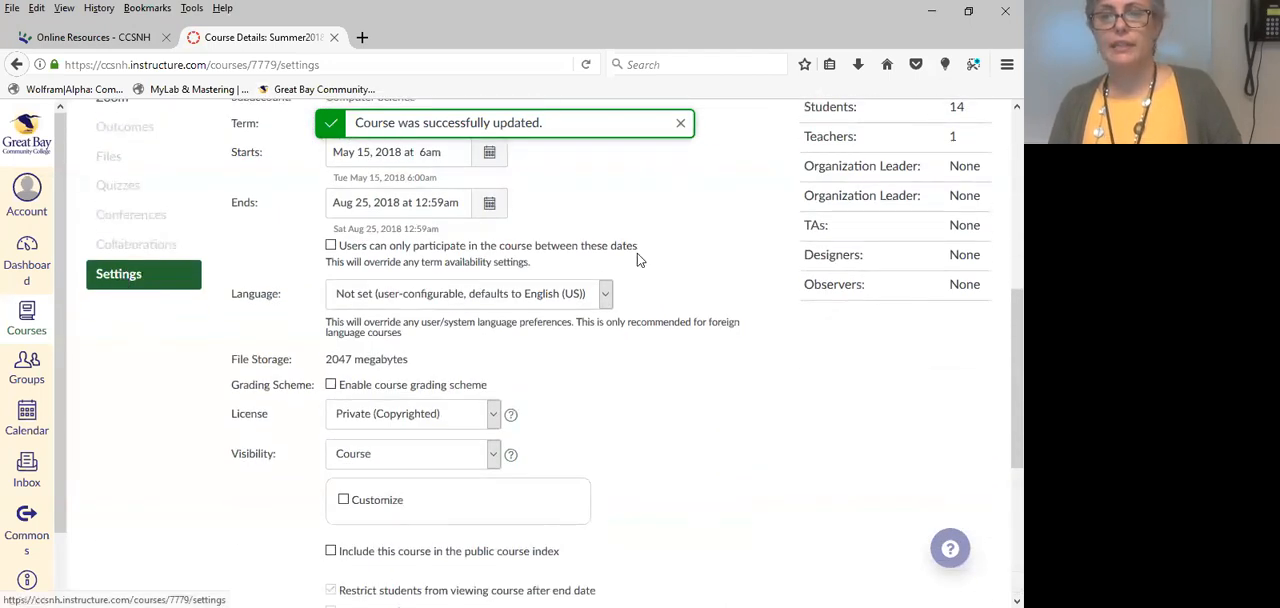
click(680, 125)
scroll(680, 260, up, 5)
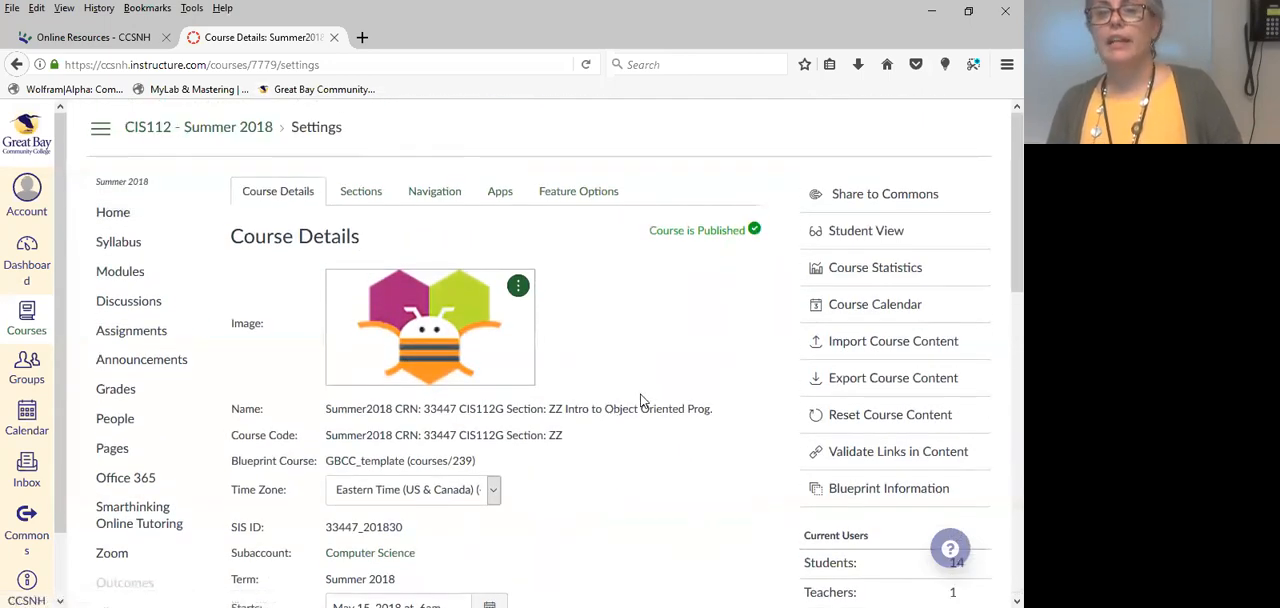
scroll(641, 400, down, 9)
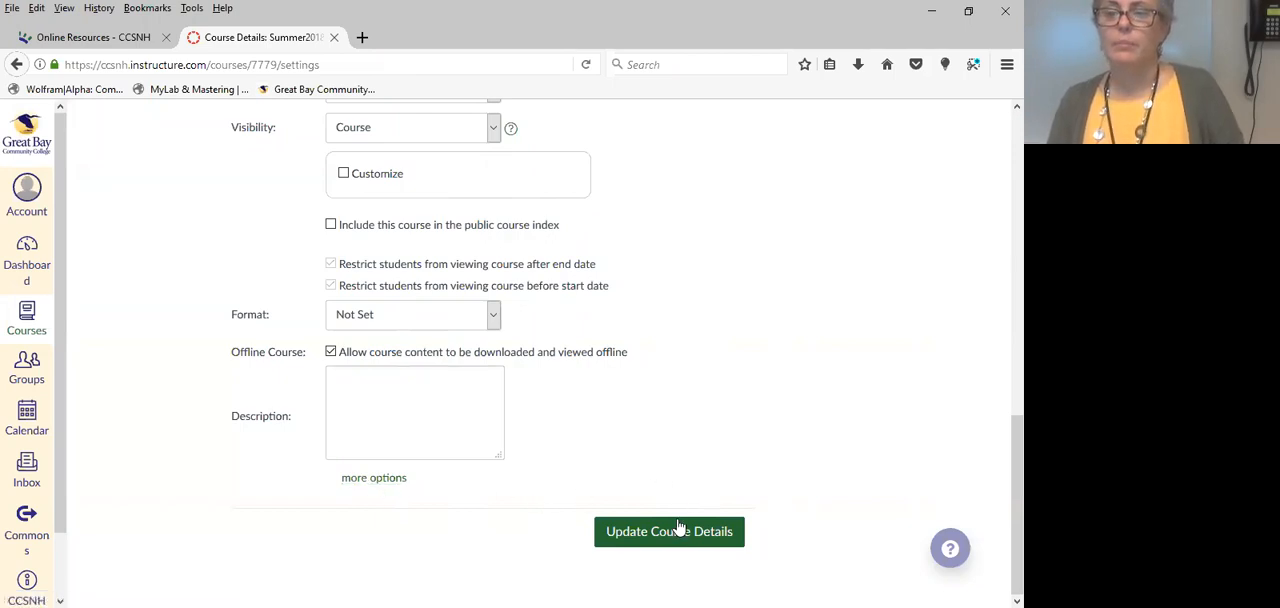
scroll(600, 400, up, 10)
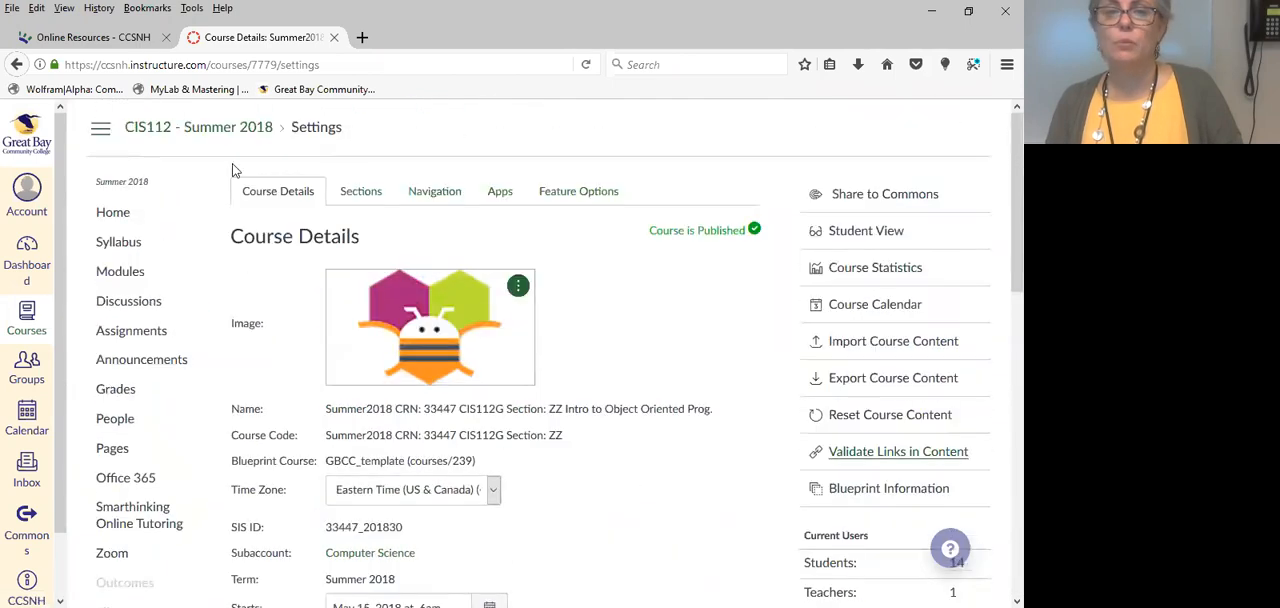
click(122, 224)
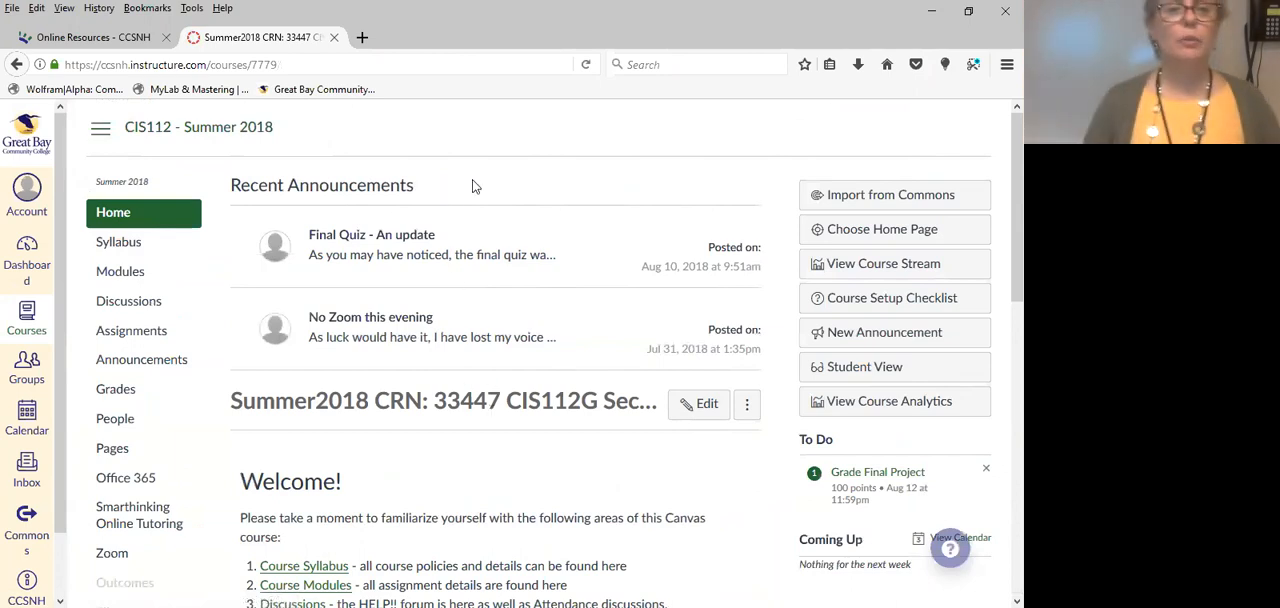
Return to the course settings and browse the external apps offered for the course.
scroll(475, 186, down, 2)
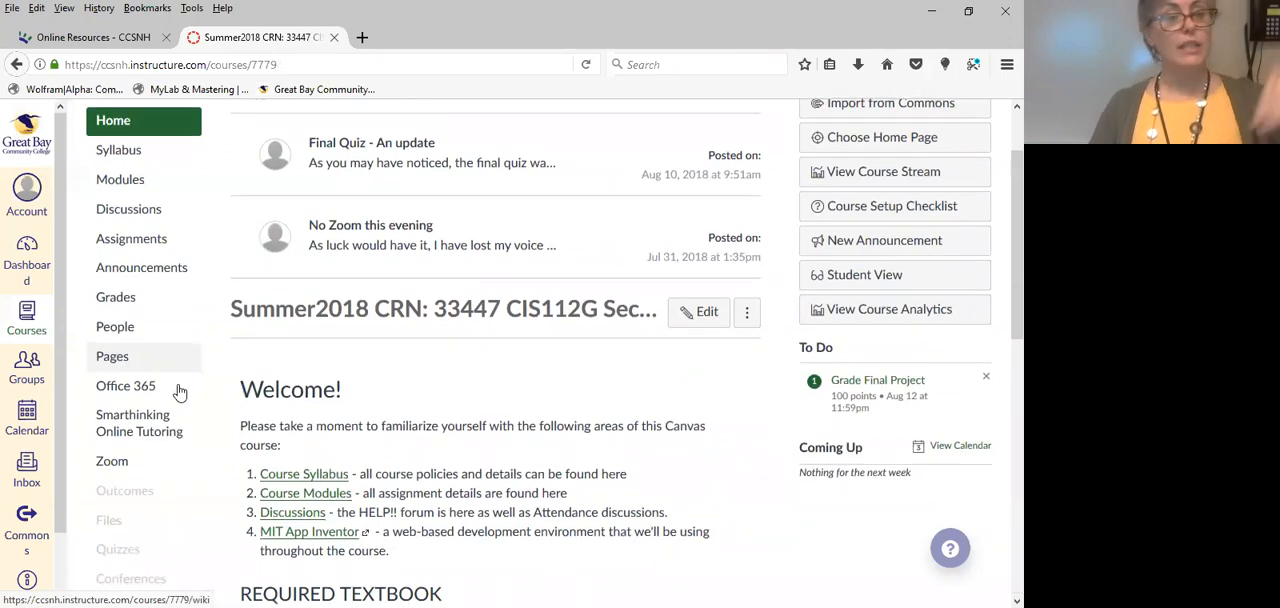
scroll(160, 360, down, 6)
scroll(145, 270, up, 2)
click(123, 287)
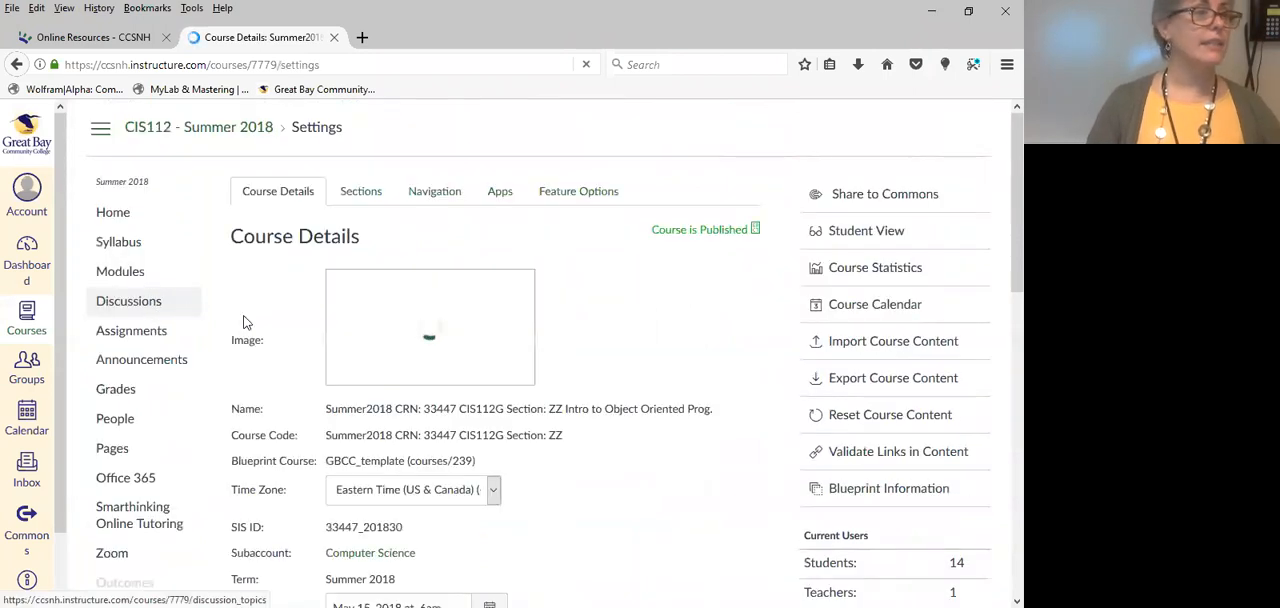
click(503, 191)
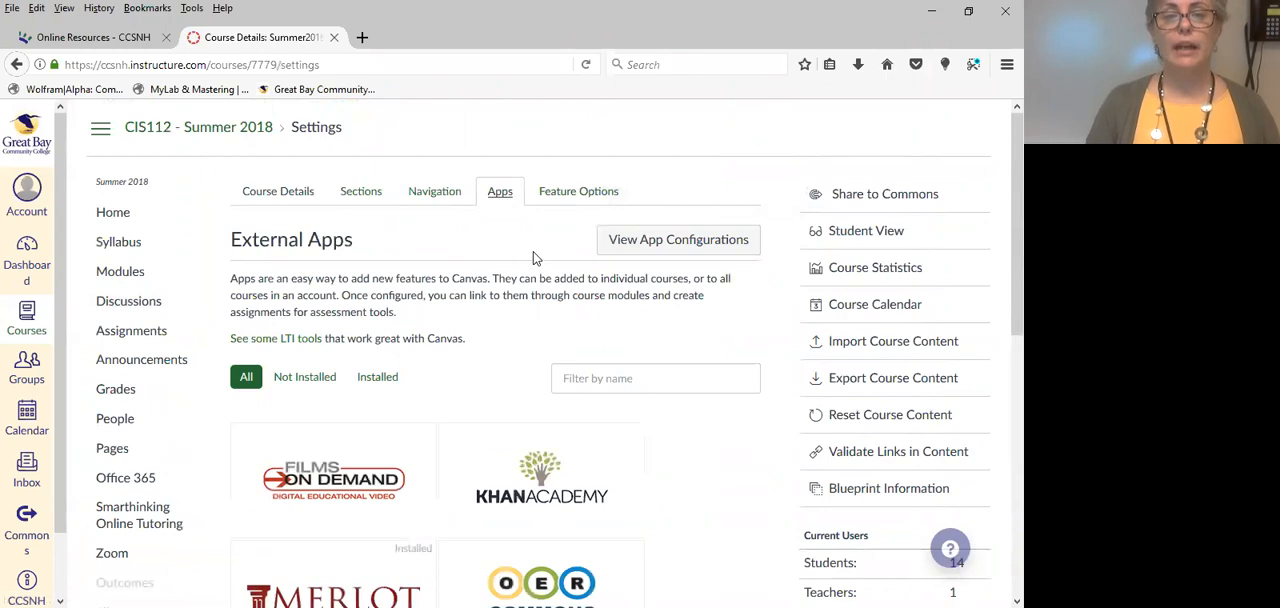
scroll(729, 245, down, 5)
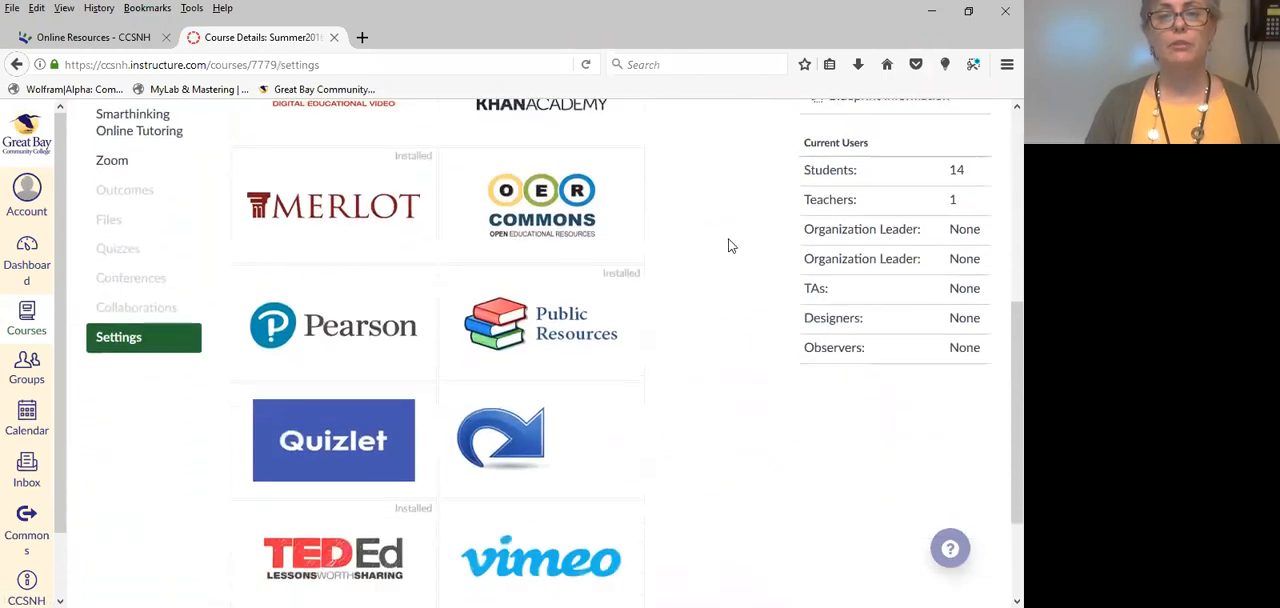
scroll(729, 245, down, 3)
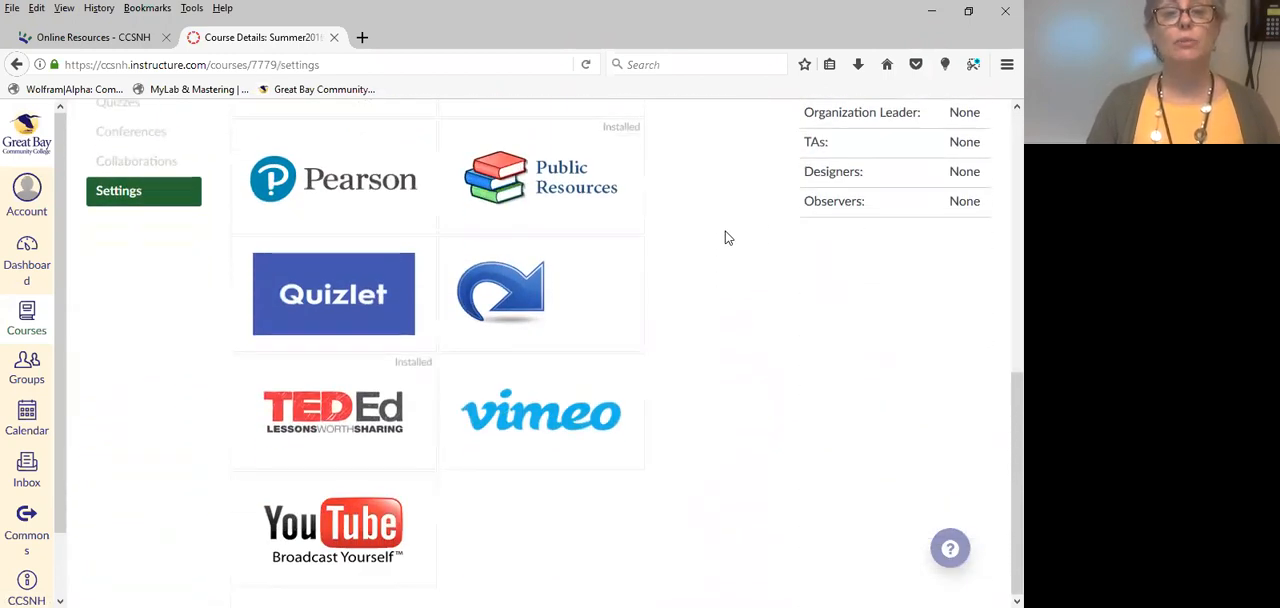
scroll(728, 243, up, 5)
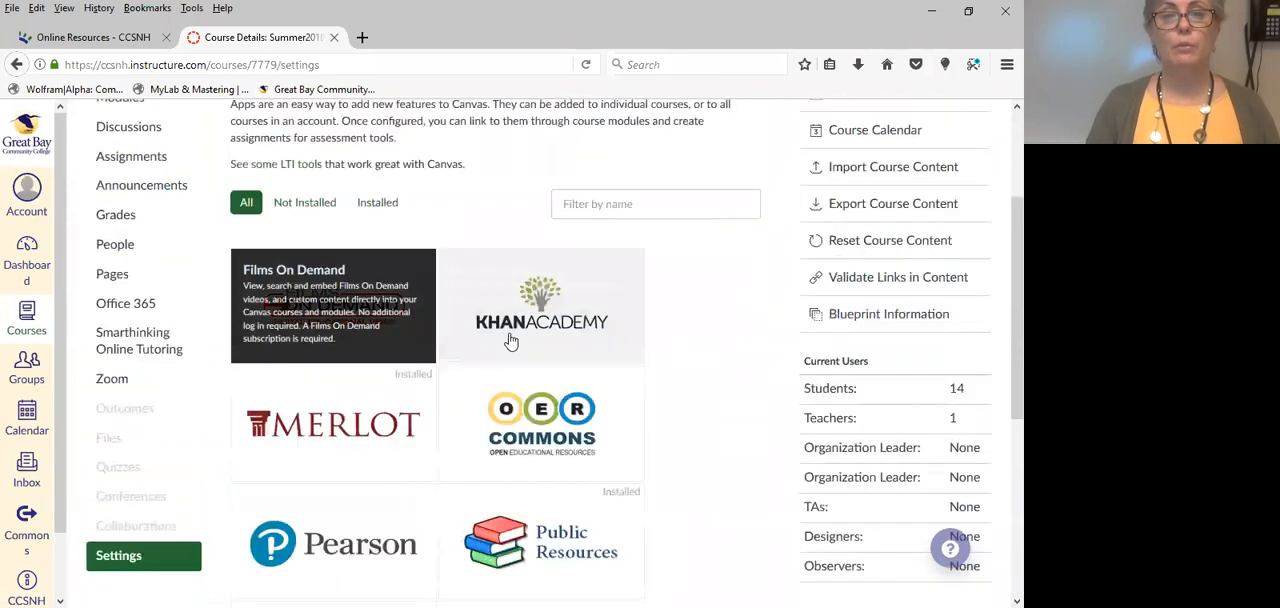
scroll(534, 300, down, 3)
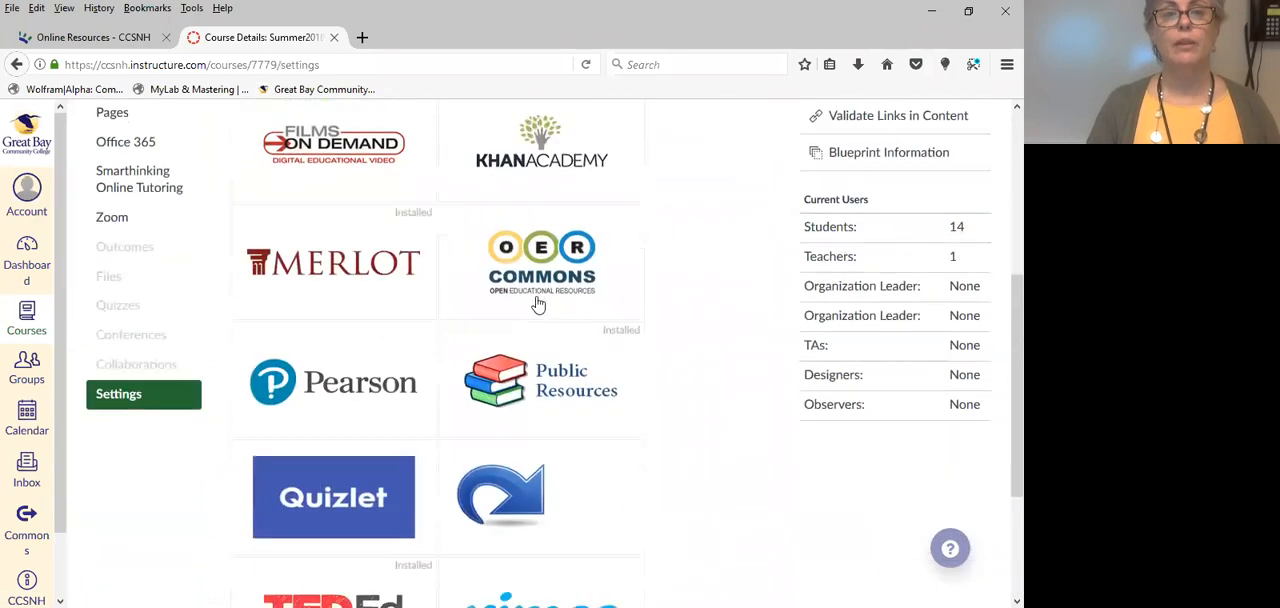
scroll(530, 310, up, 5)
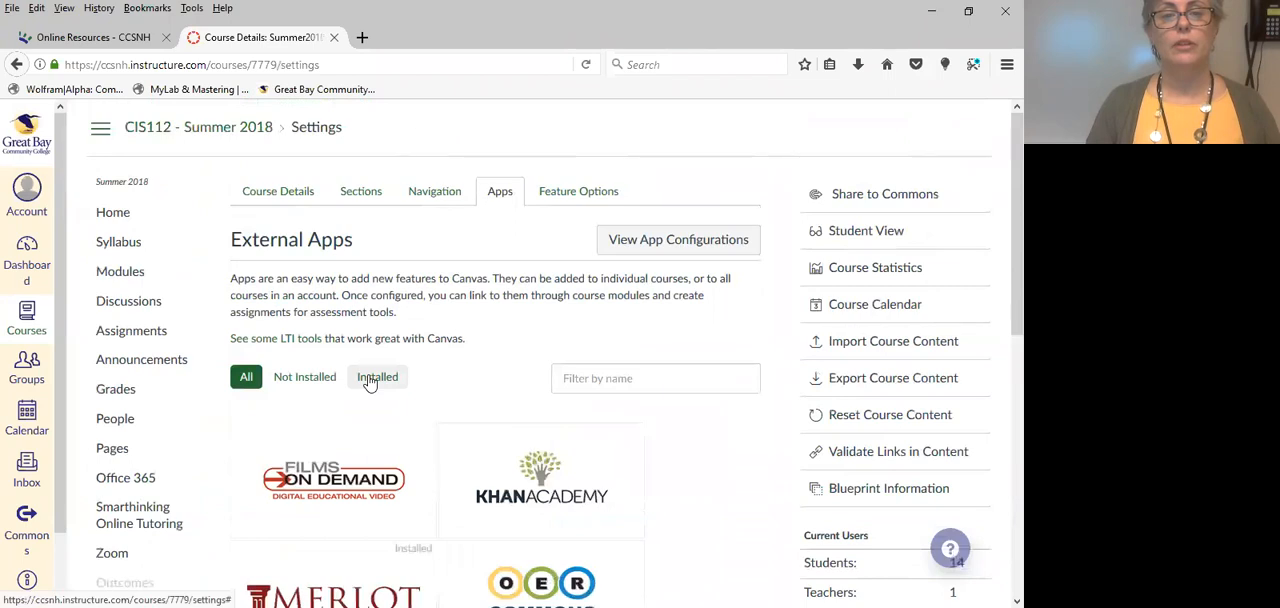
Filter the external apps to the installed ones and look over the apps already available in the course.
click(380, 381)
scroll(480, 397, down, 3)
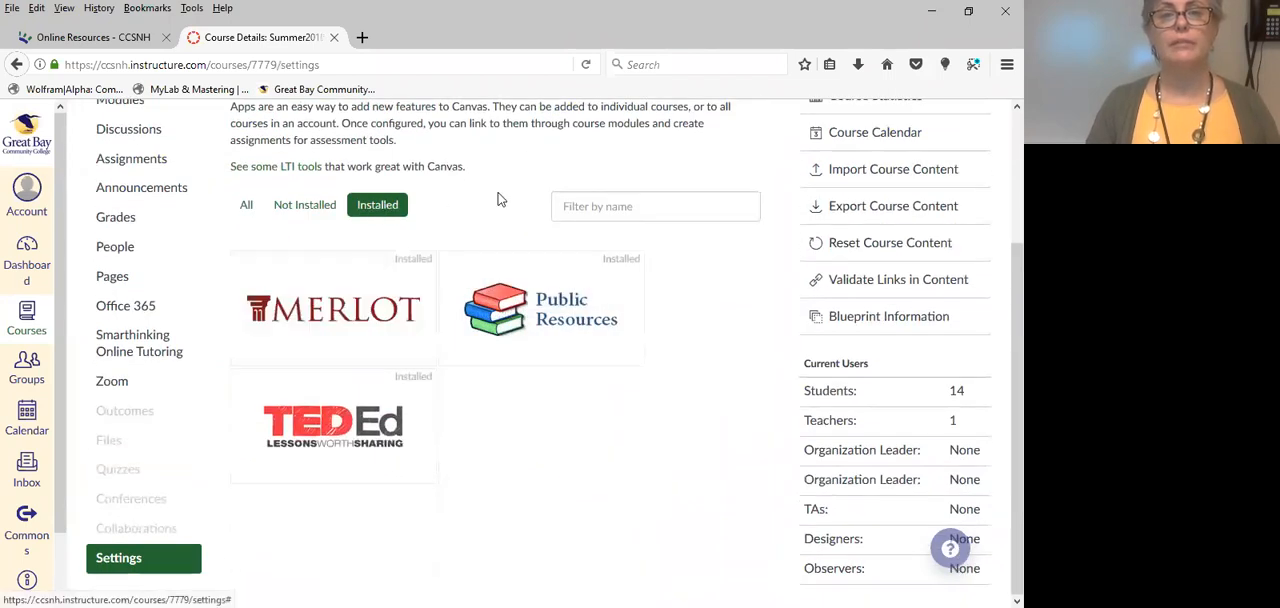
scroll(535, 207, up, 1)
scroll(535, 207, down, 1)
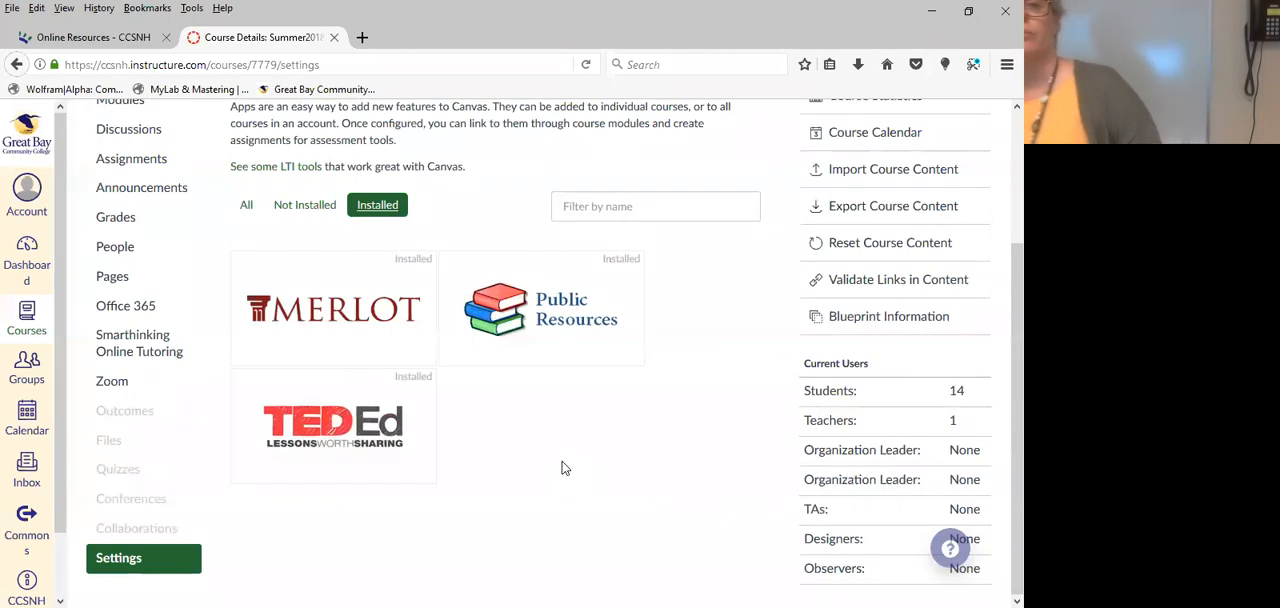
scroll(517, 181, up, 1)
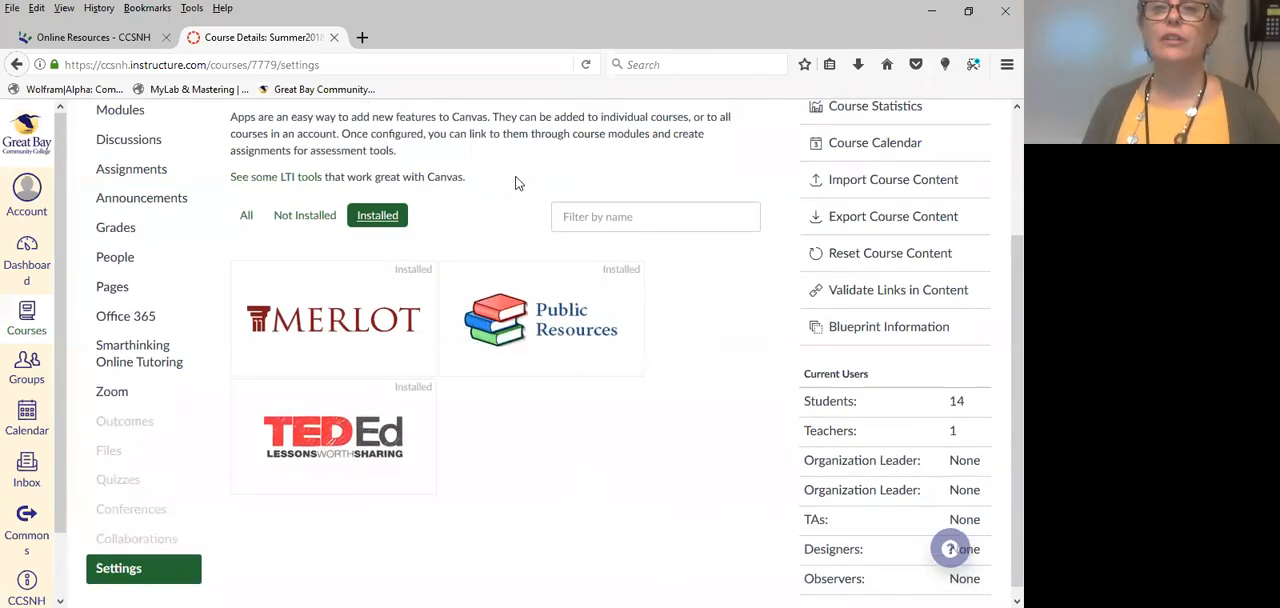
scroll(517, 181, up, 2)
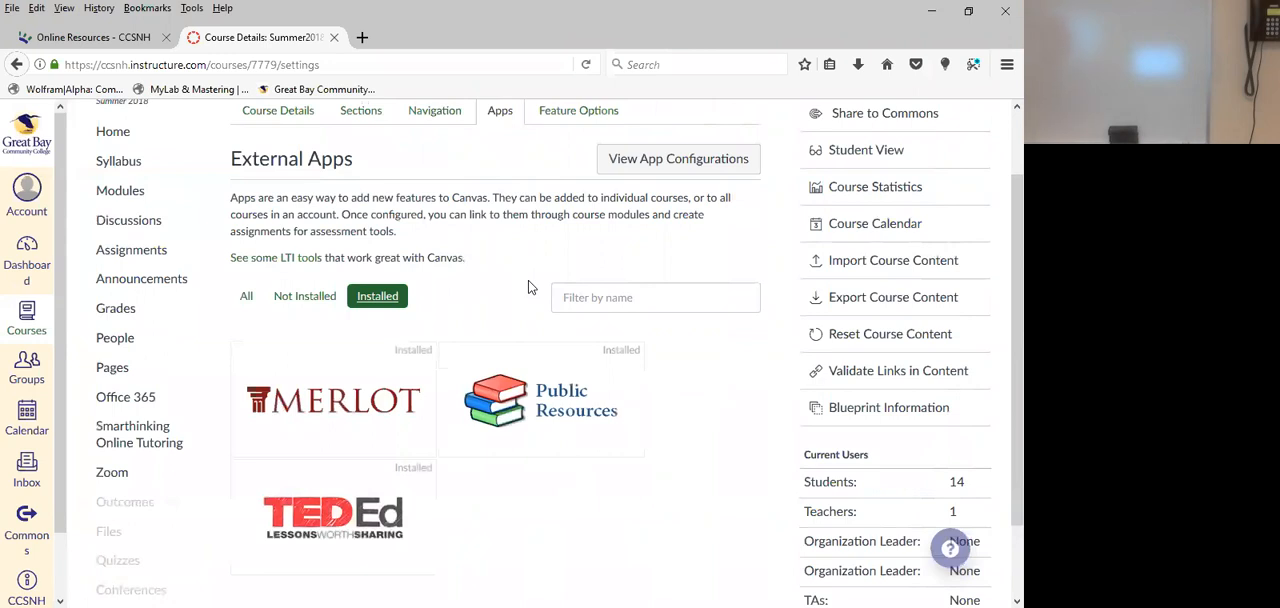
From the not-installed apps, open Films On Demand, view the details required to add it, and close the form without adding it.
click(290, 298)
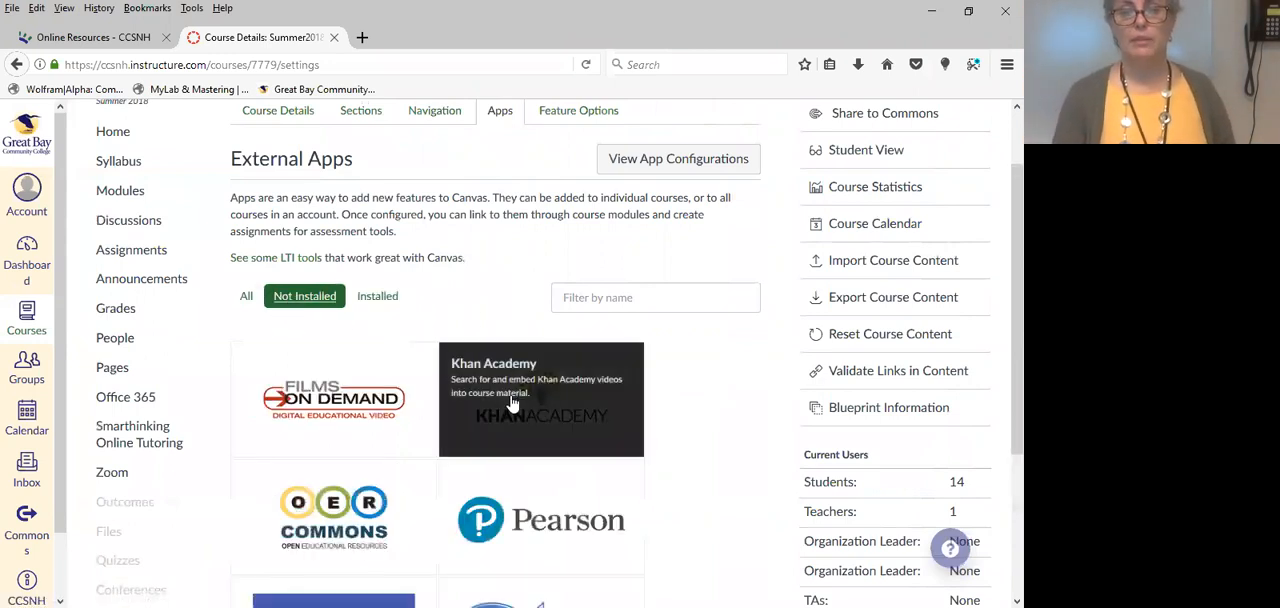
click(335, 410)
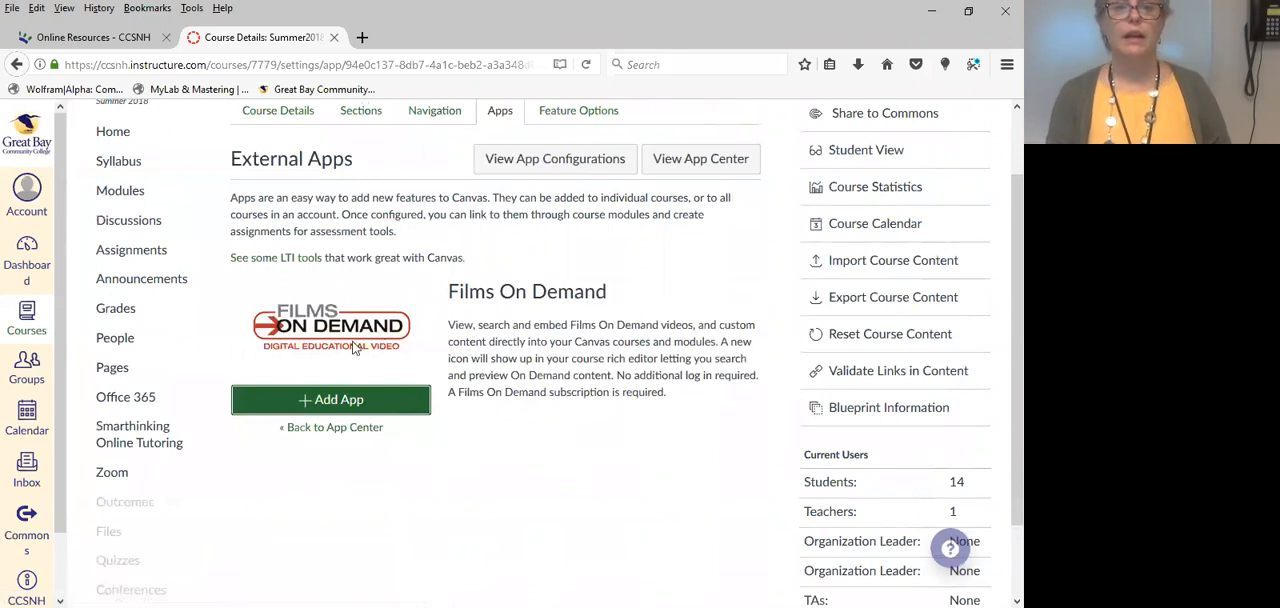
click(331, 406)
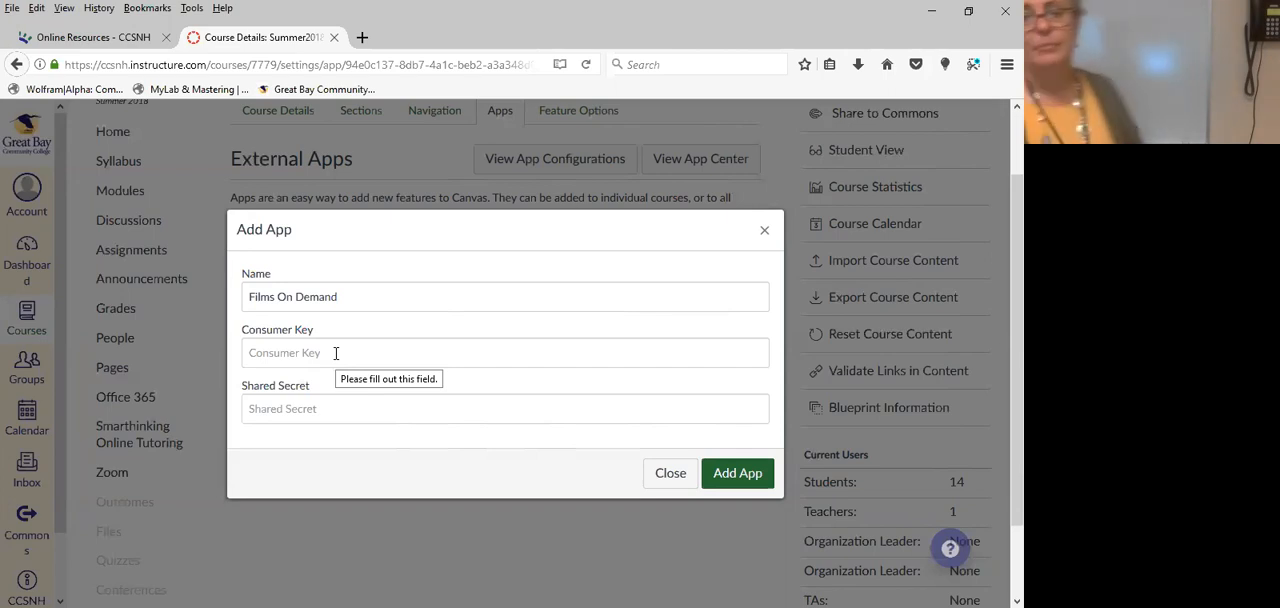
click(668, 473)
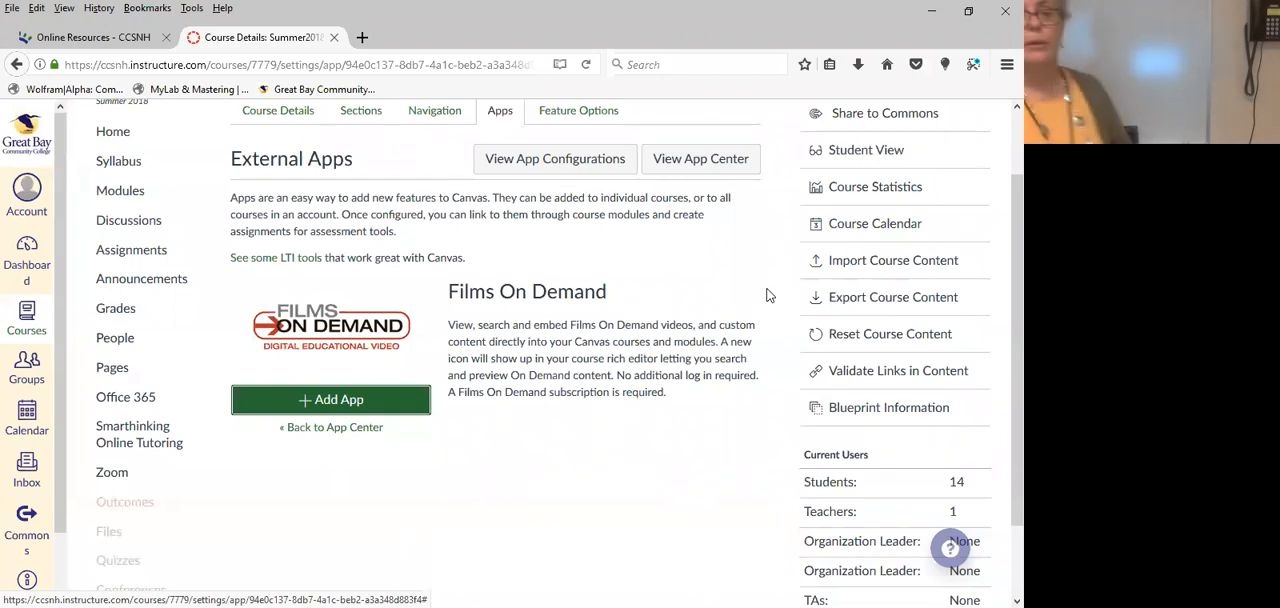
scroll(127, 484, down, 2)
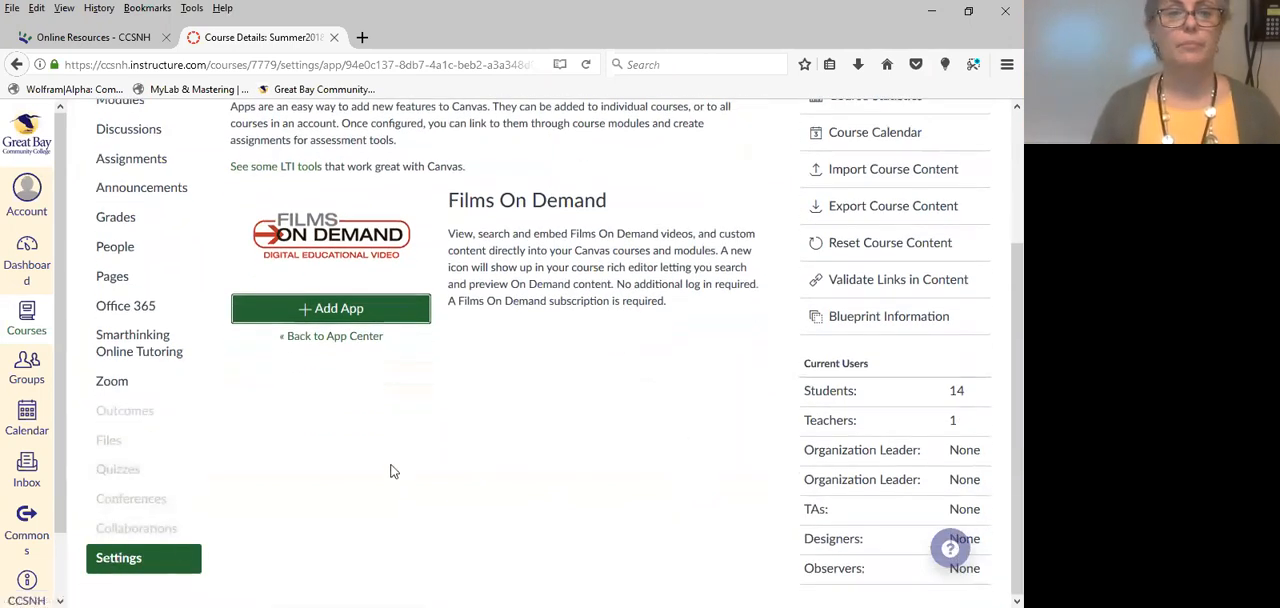
scroll(395, 465, up, 3)
View the course home page in Student View and try to open the test student's notification preferences.
click(113, 212)
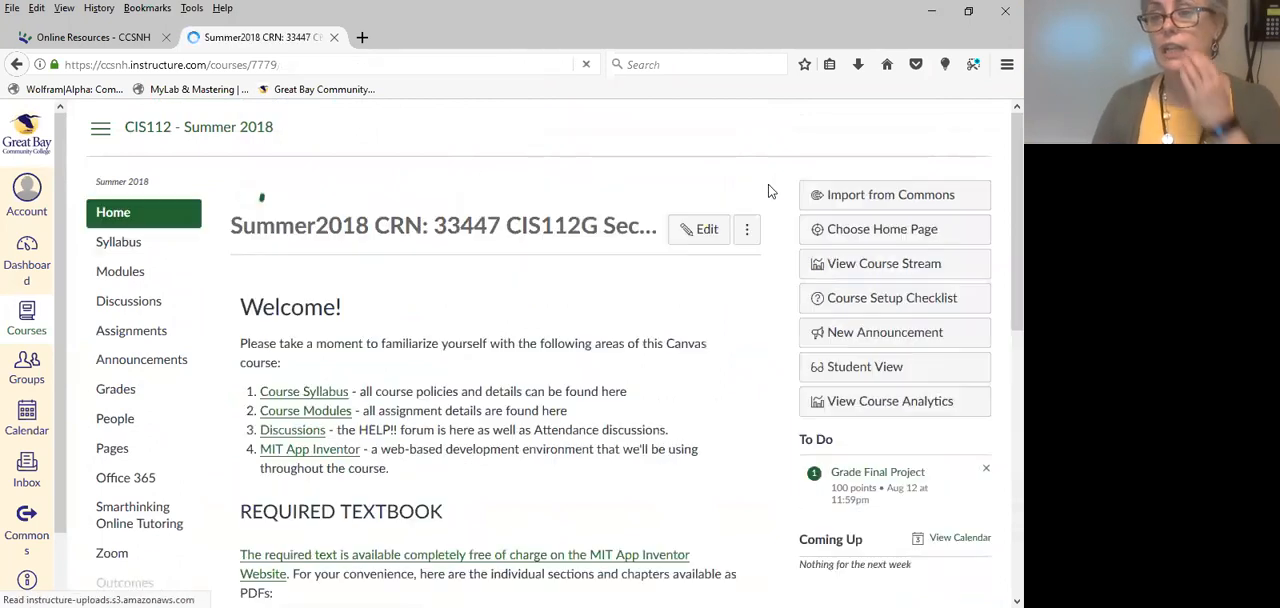
click(850, 369)
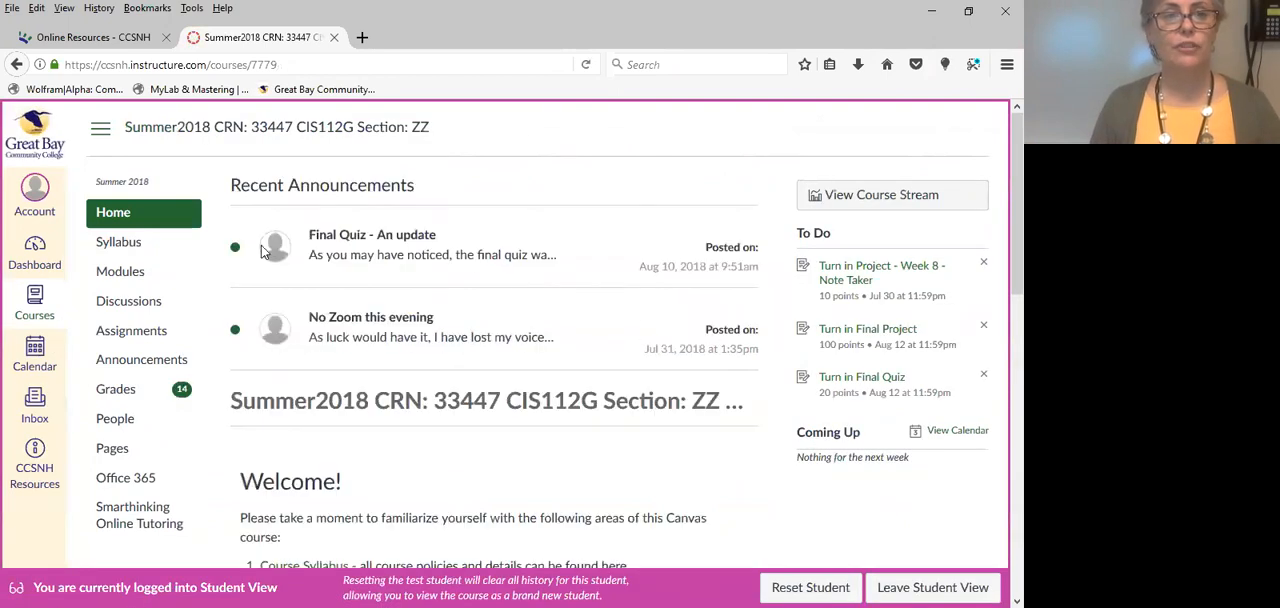
click(30, 190)
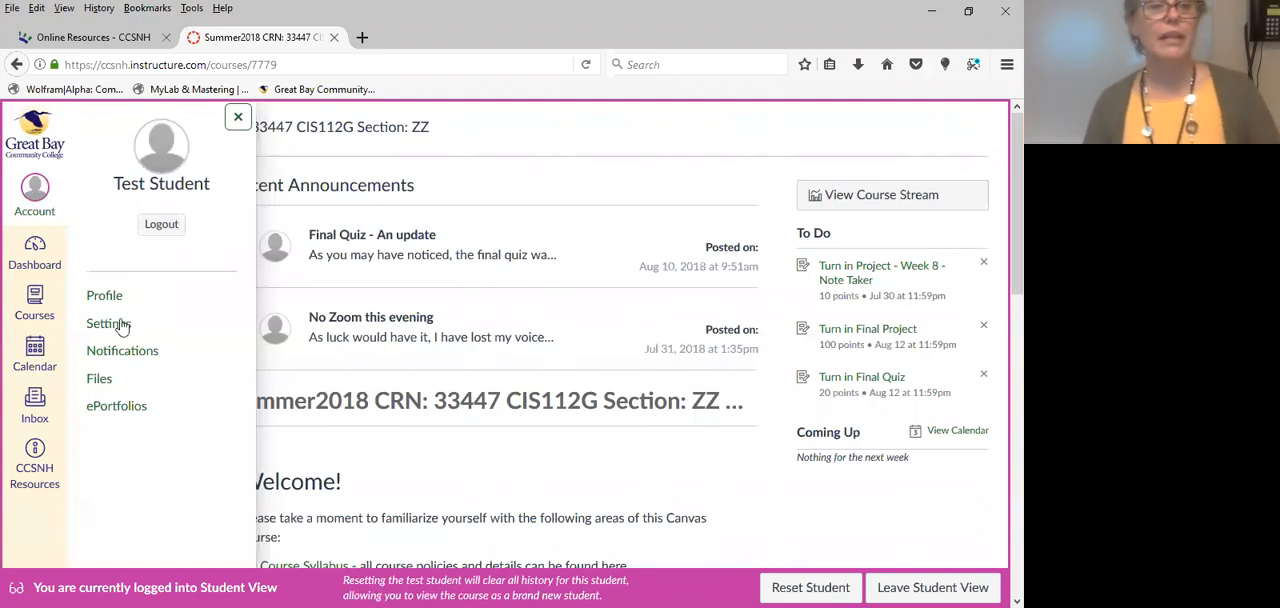
click(122, 352)
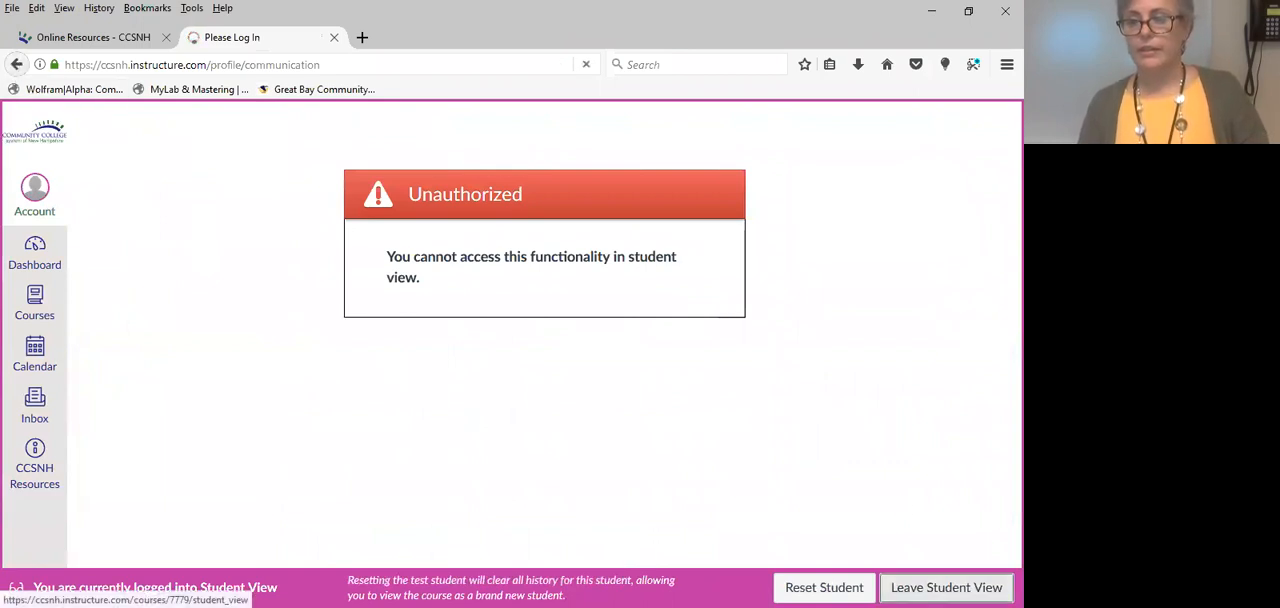
Leave Student View and review the notification preferences for course activities in the instructor's own account.
click(903, 587)
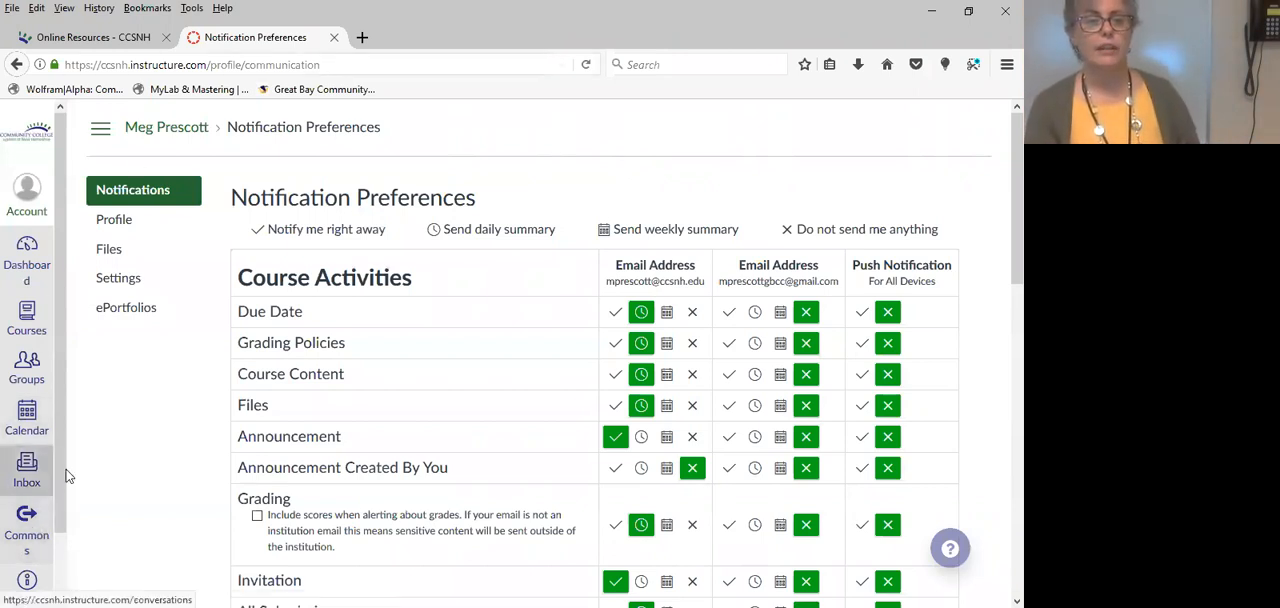
scroll(66, 537, down, 2)
scroll(66, 537, down, 2)
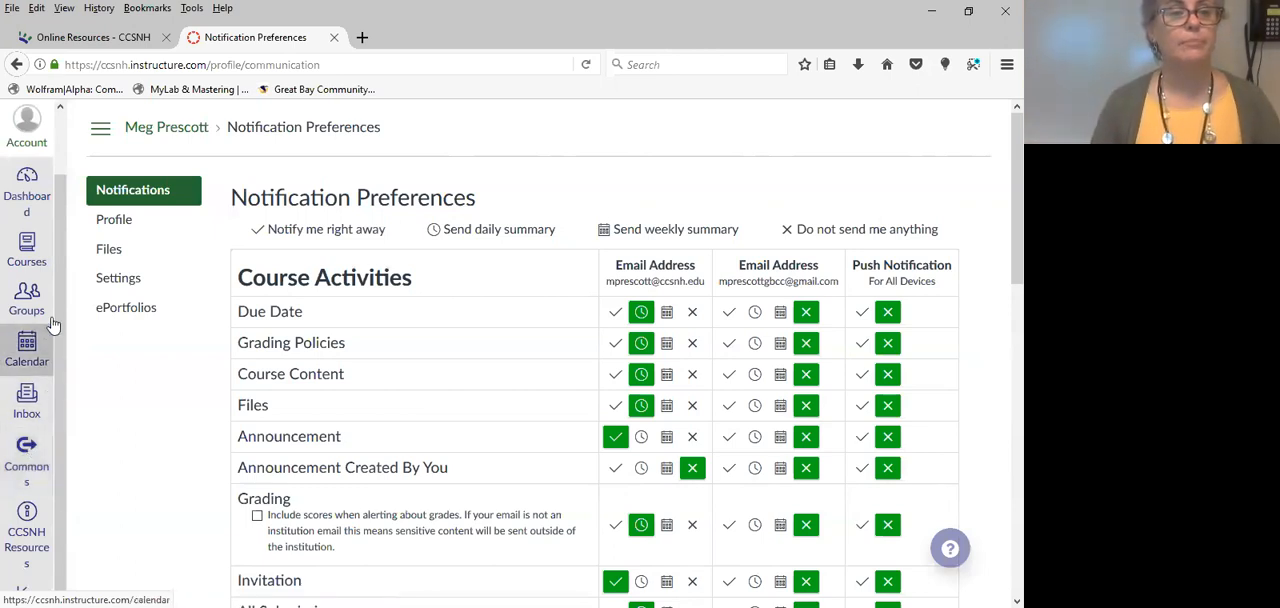
scroll(53, 290, up, 2)
scroll(20, 180, up, 1)
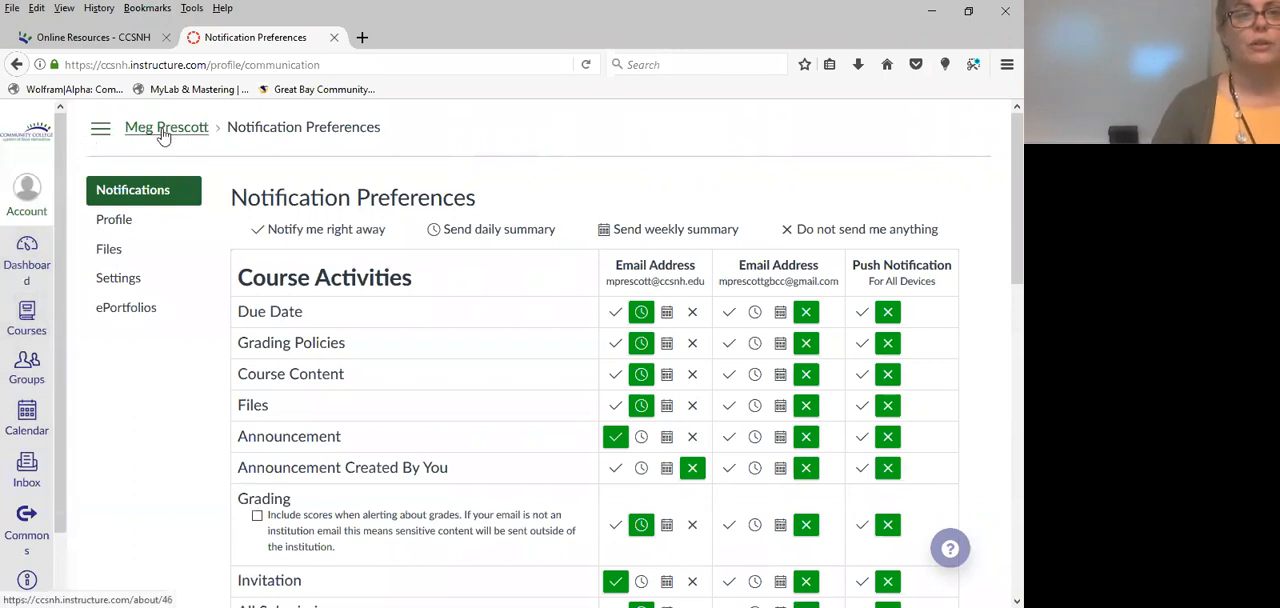
Return to the course through the browsing history, look at its assignment groups and open the quizzes list.
right_click(18, 66)
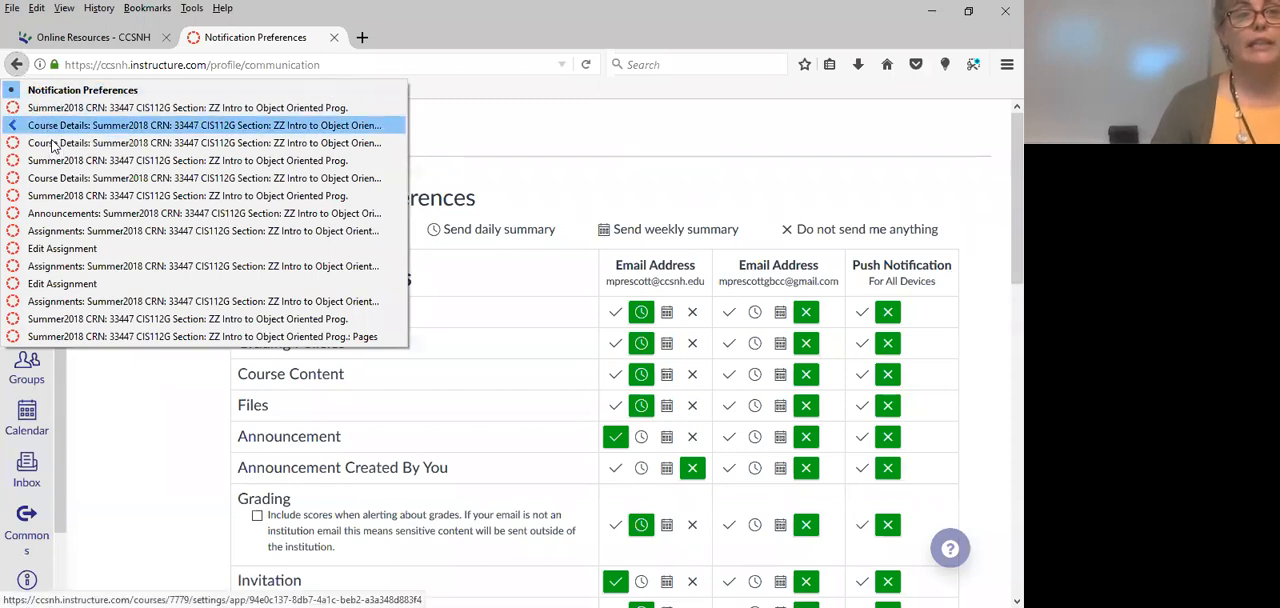
click(82, 250)
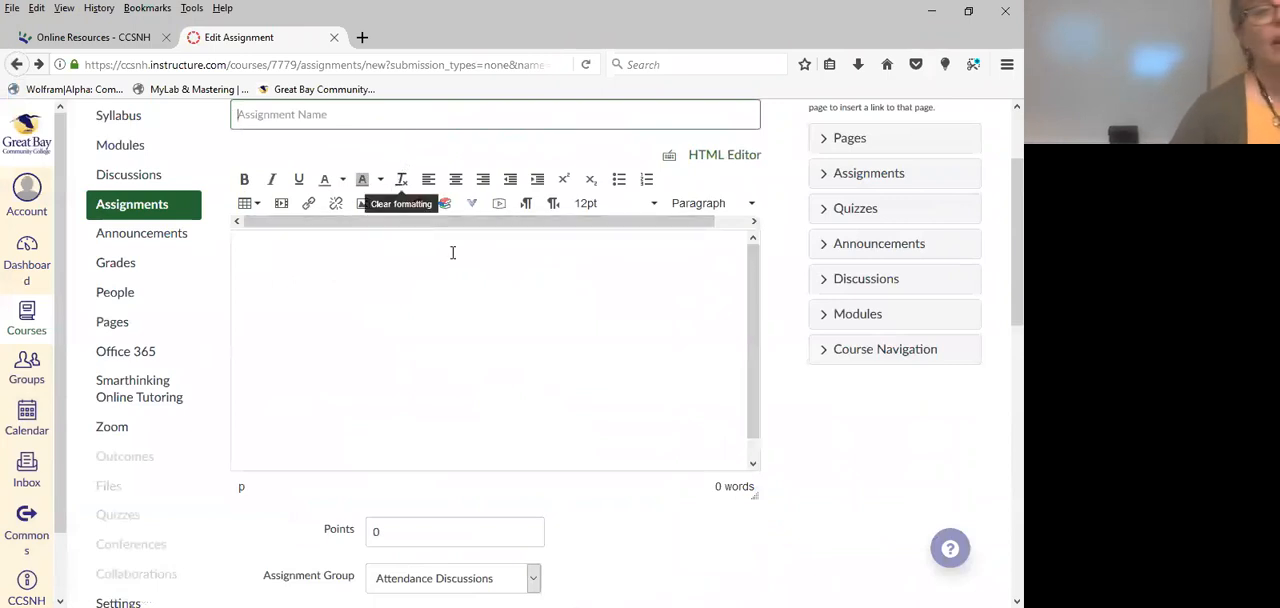
click(138, 207)
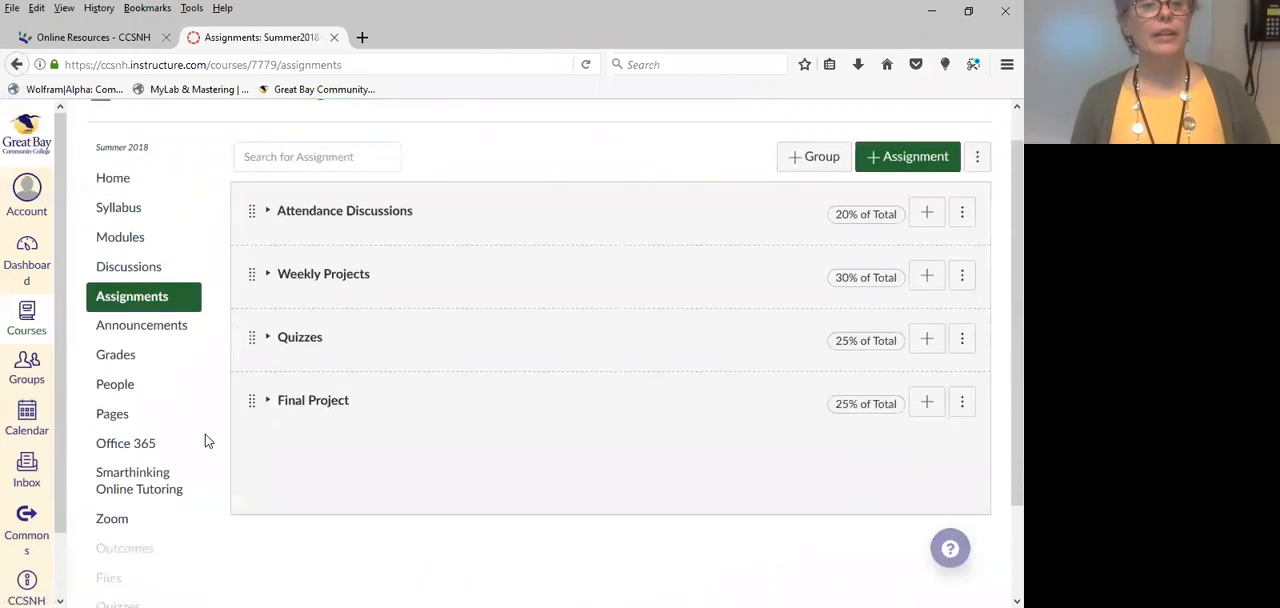
scroll(206, 440, down, 3)
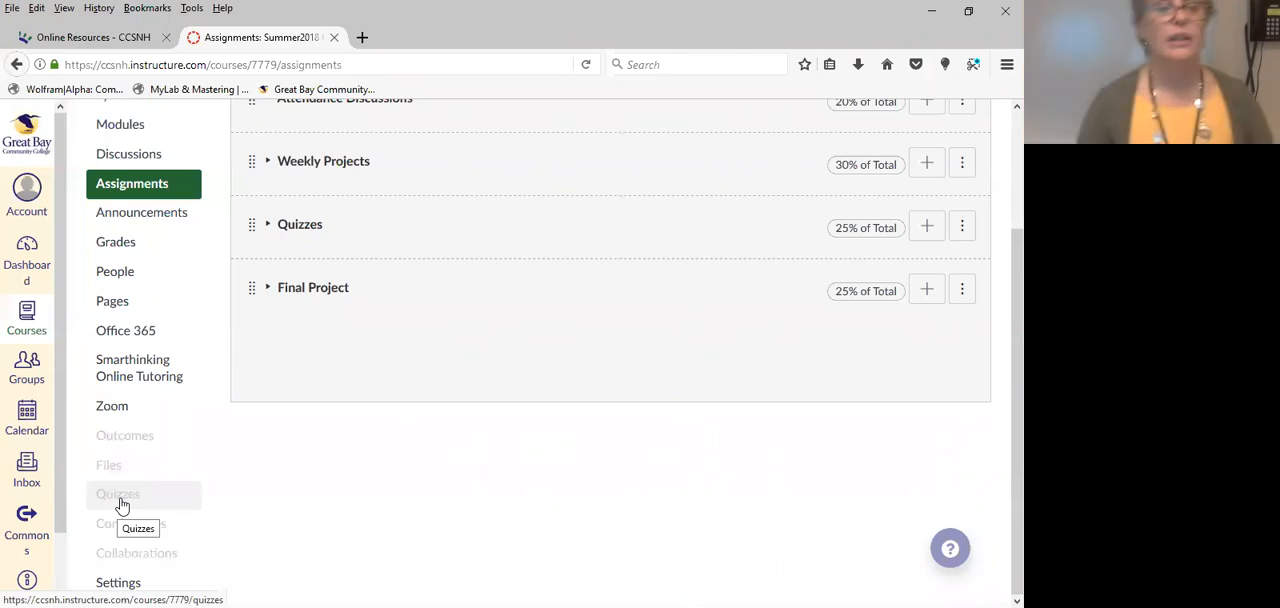
click(120, 505)
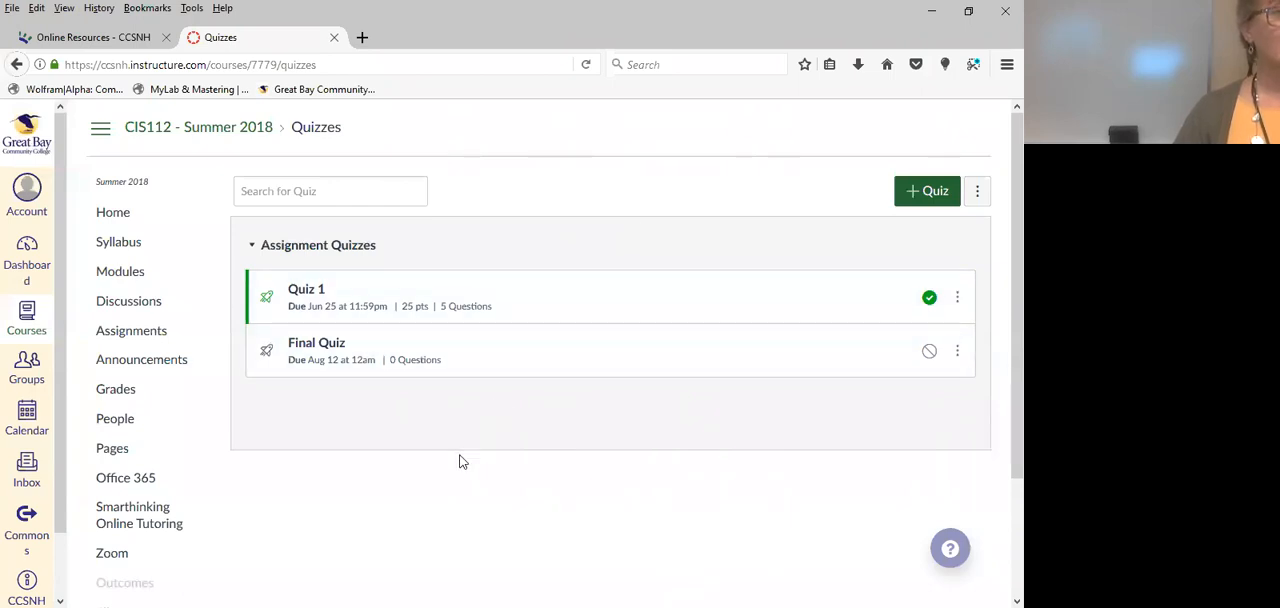
Create a new quiz and check the available assignment groups without changing the selection.
click(928, 198)
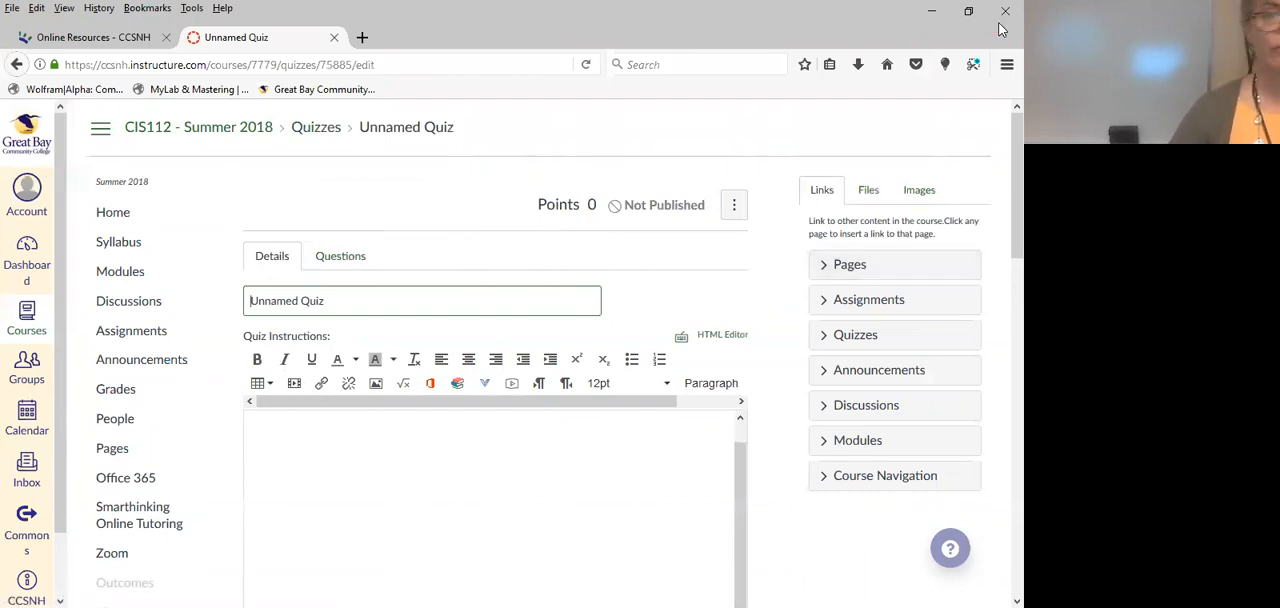
scroll(997, 205, down, 5)
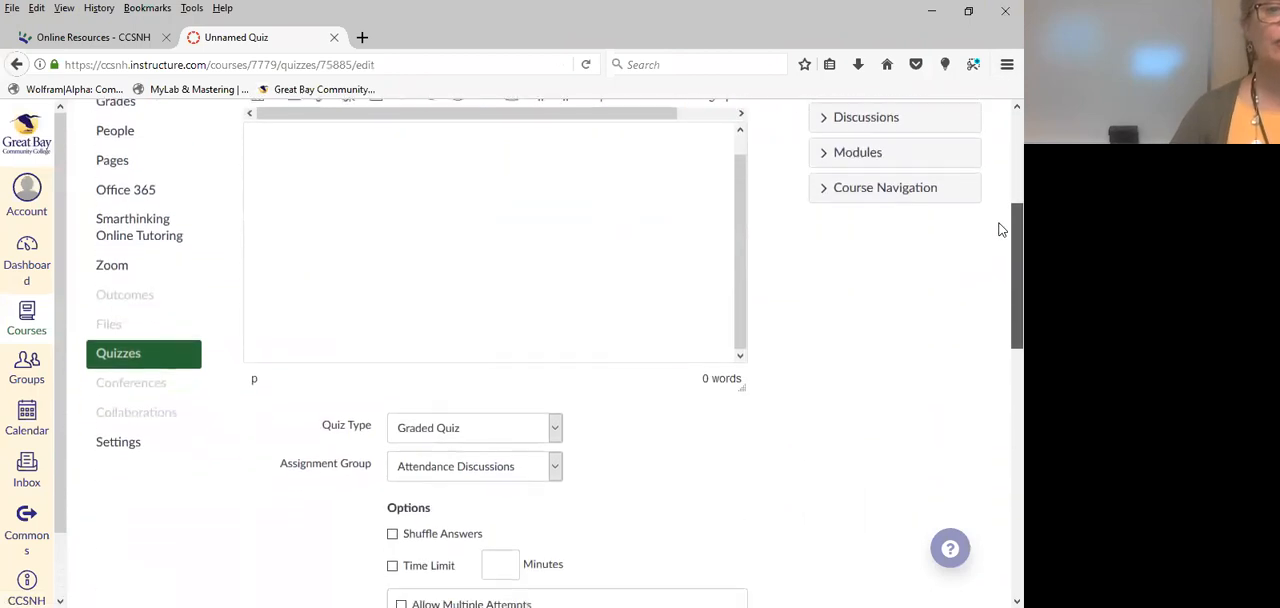
scroll(1001, 255, down, 2)
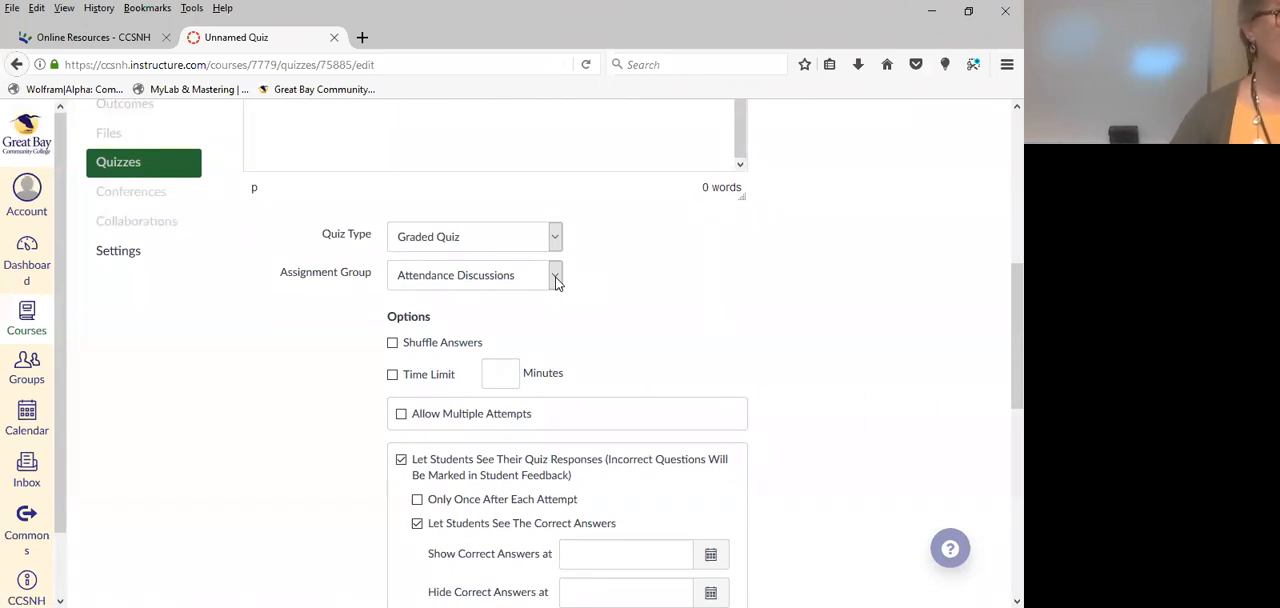
click(557, 283)
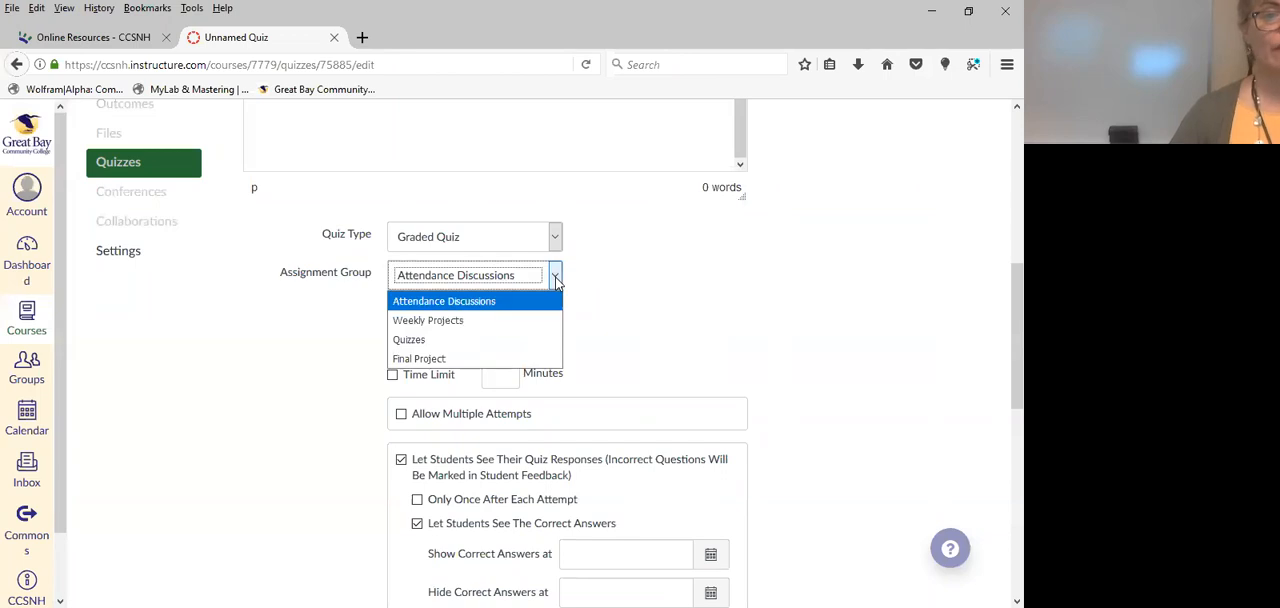
key(Down)
key(Down)
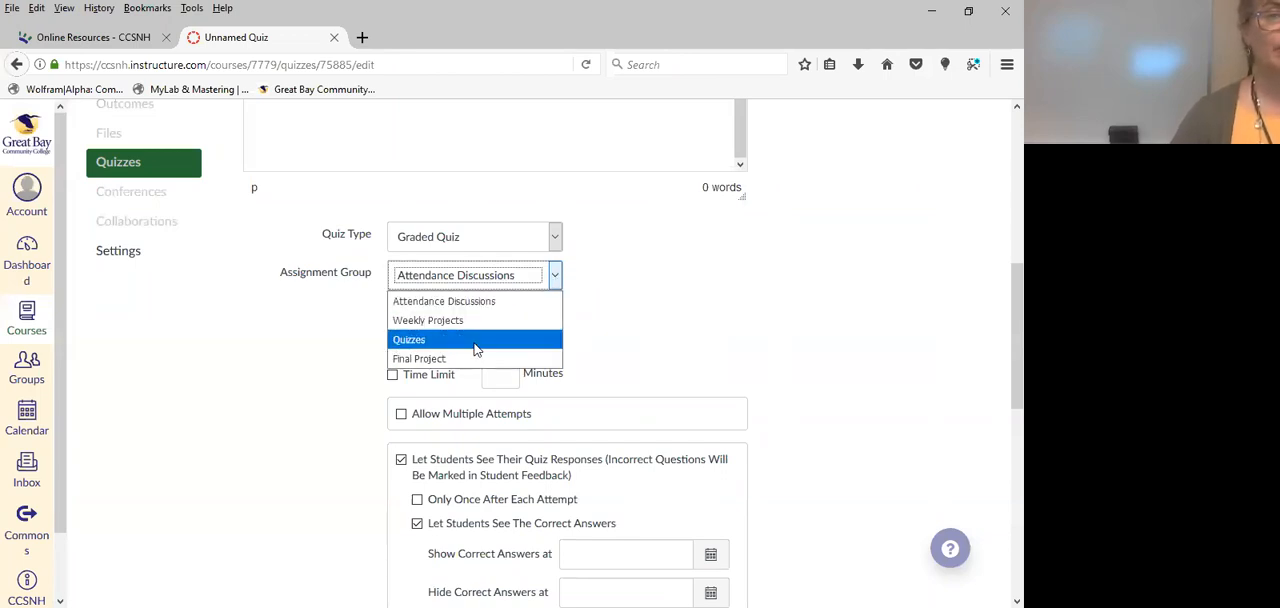
click(662, 280)
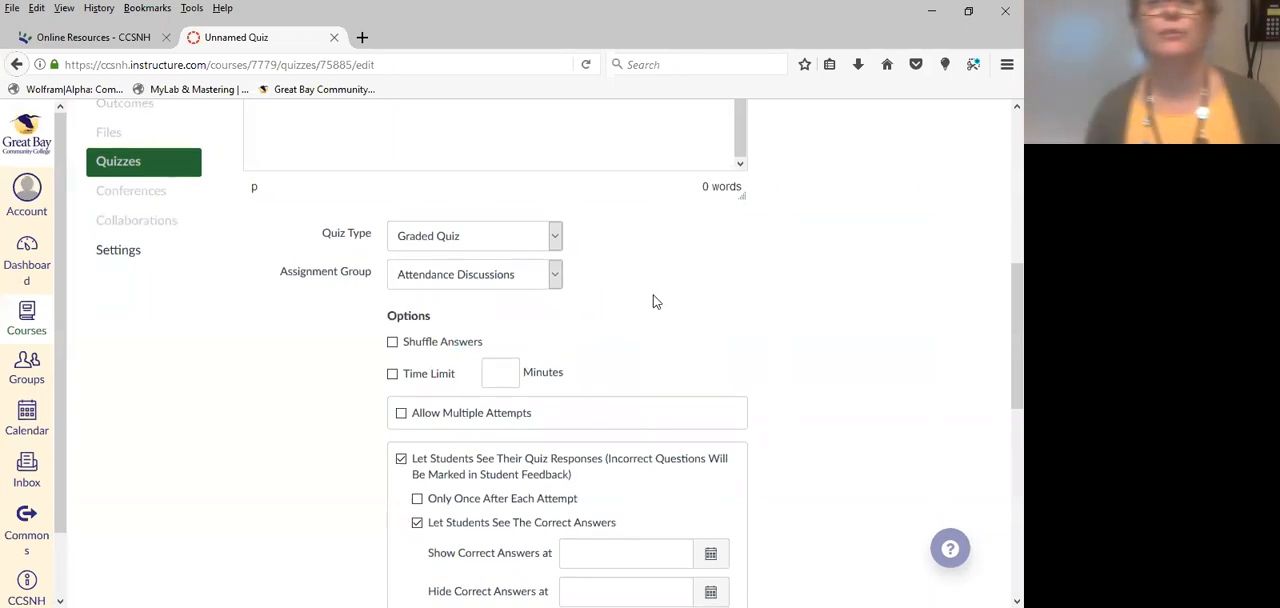
Review the new quiz's options, restrictions and assignment date settings.
scroll(655, 302, down, 3)
scroll(634, 257, up, 6)
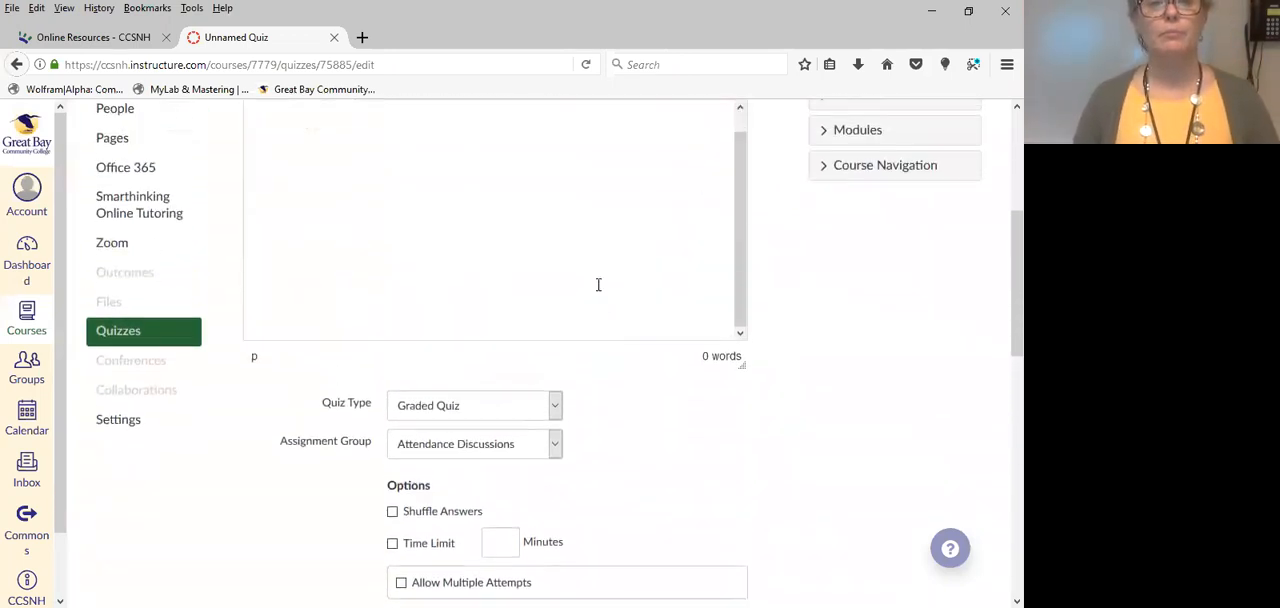
scroll(317, 320, up, 3)
scroll(420, 408, down, 12)
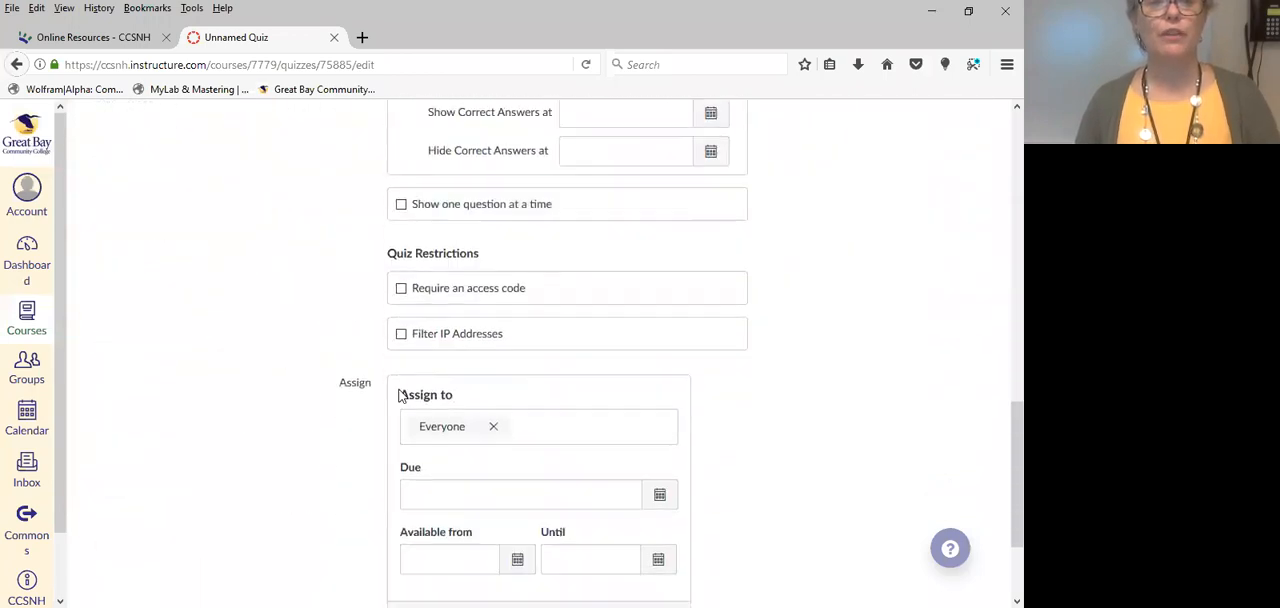
scroll(320, 434, down, 2)
scroll(310, 440, up, 8)
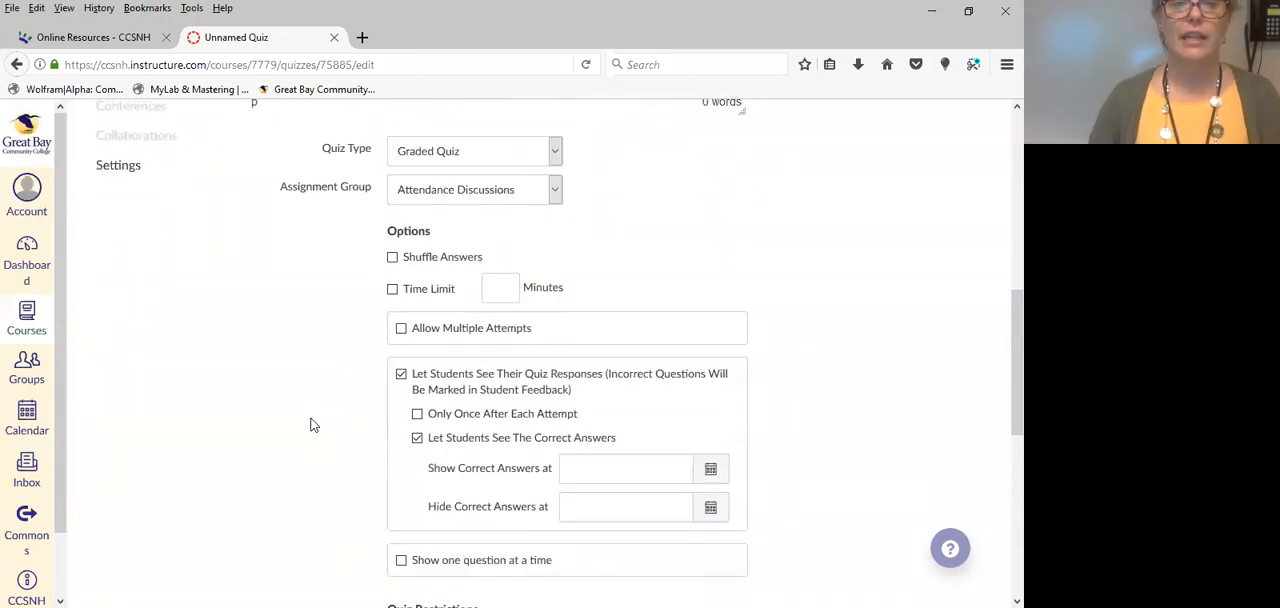
scroll(311, 425, up, 8)
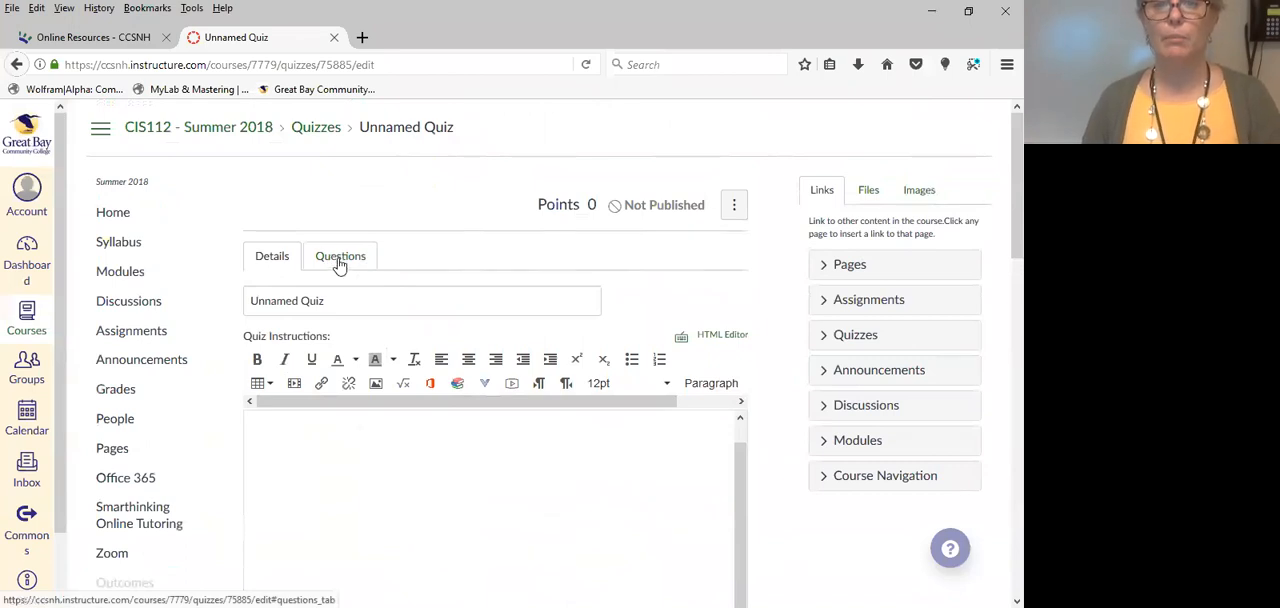
Start a new question group in the quiz's questions.
click(340, 260)
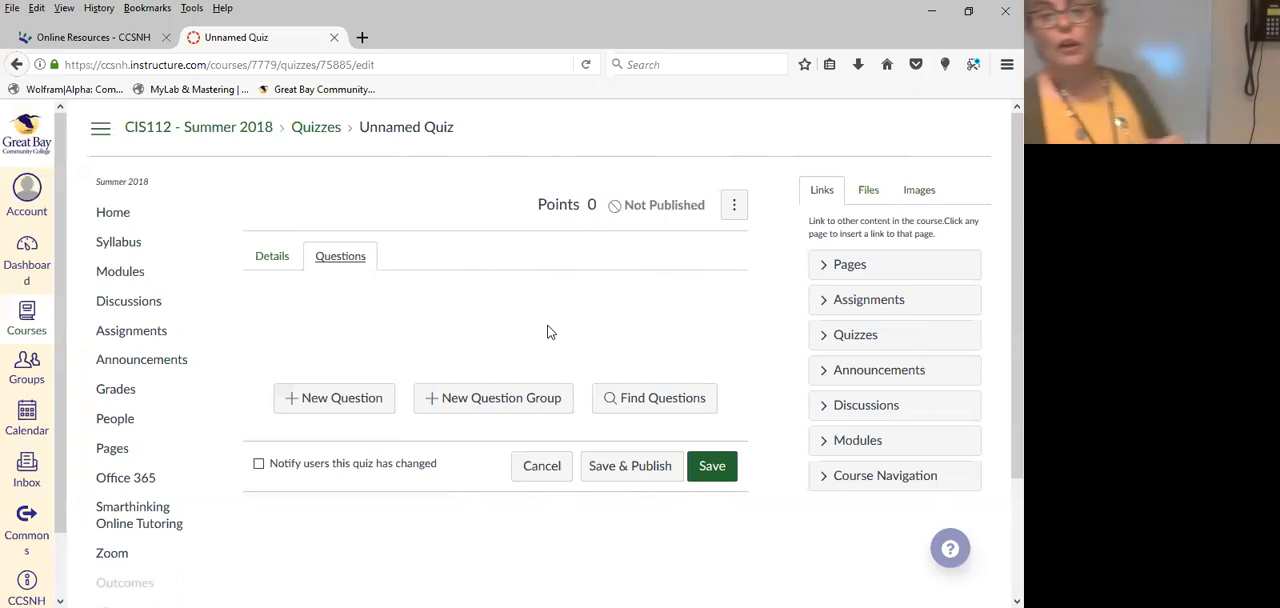
click(501, 398)
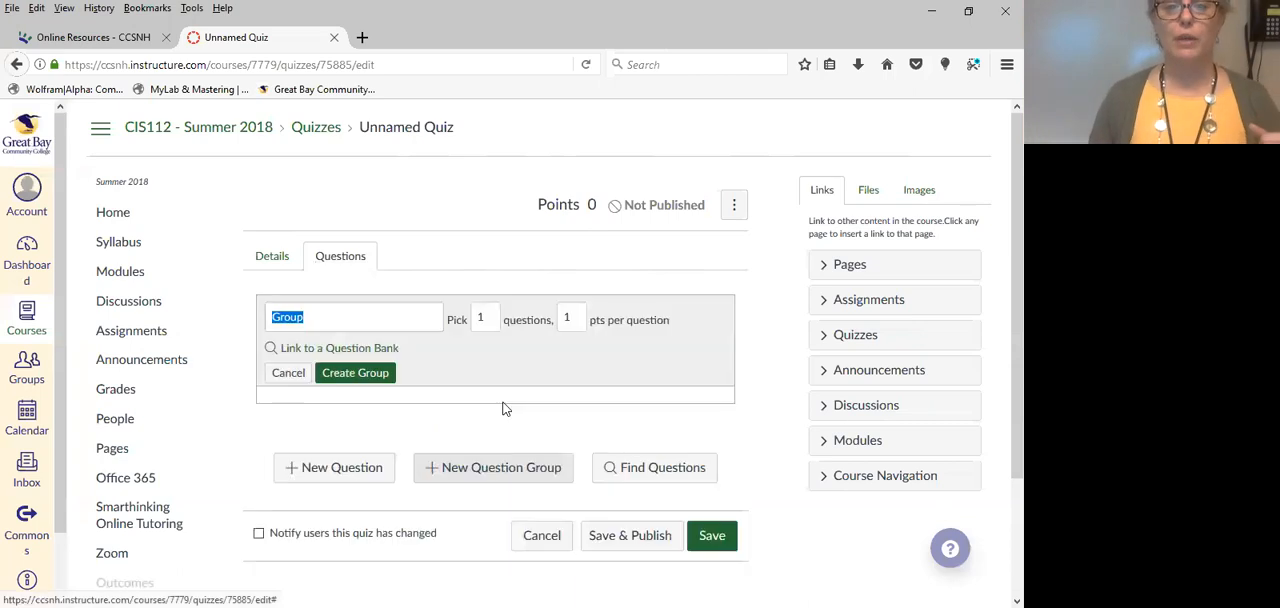
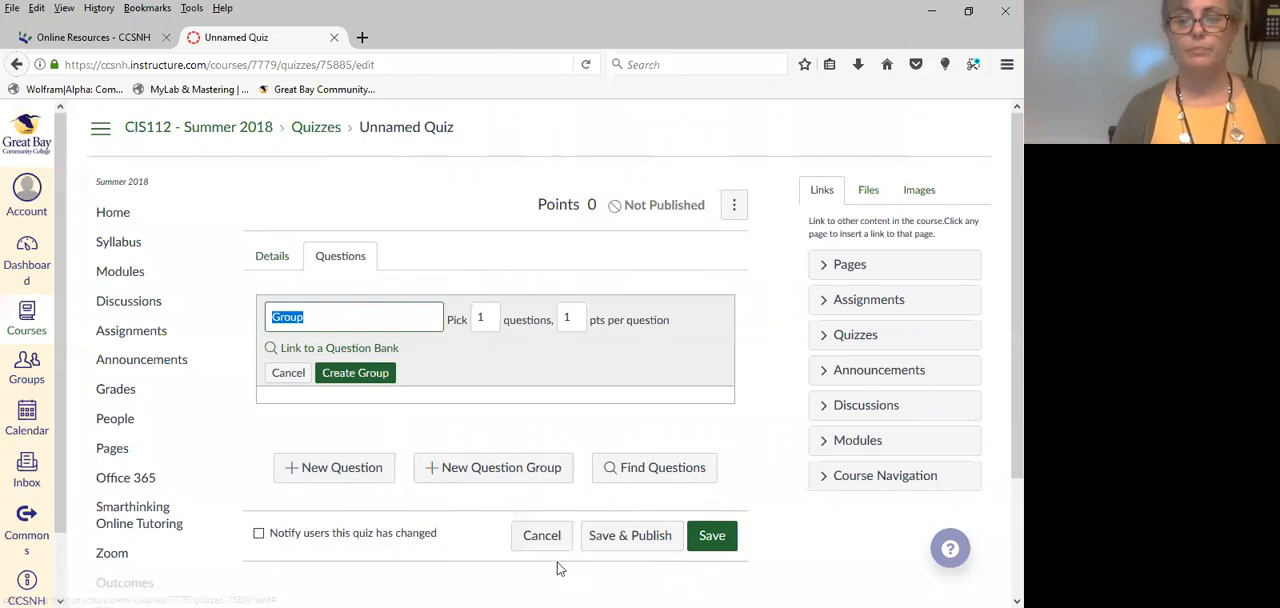
Discard the unfinished question group by leaving the quiz editor, then reopen the quiz and start a new question.
click(558, 532)
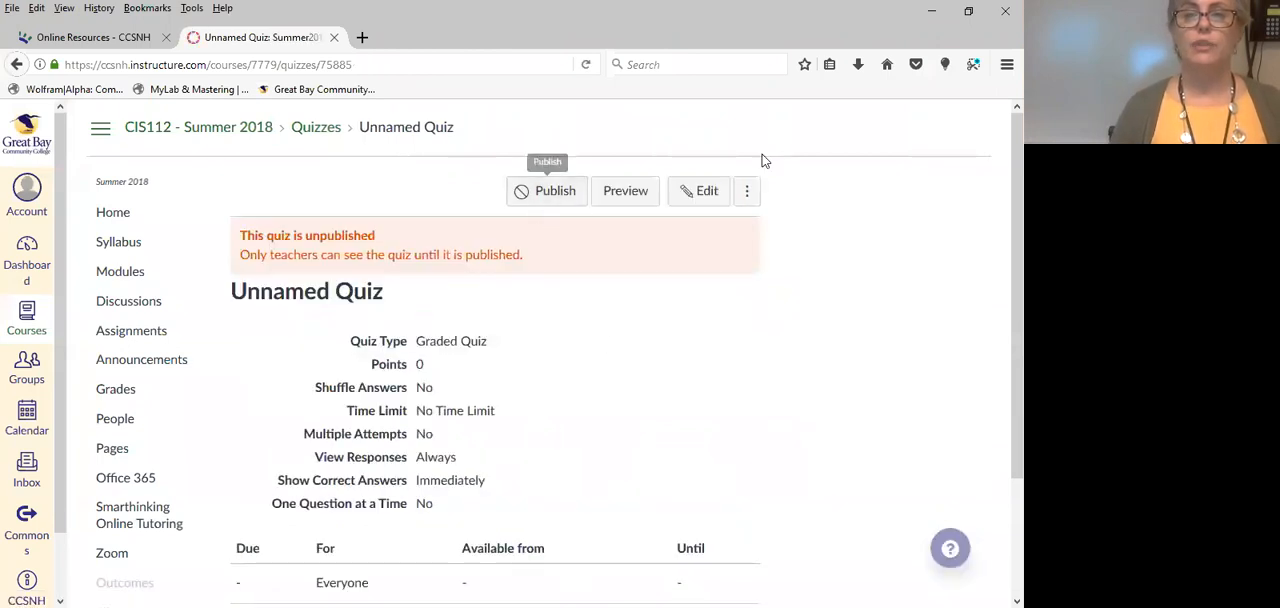
click(699, 191)
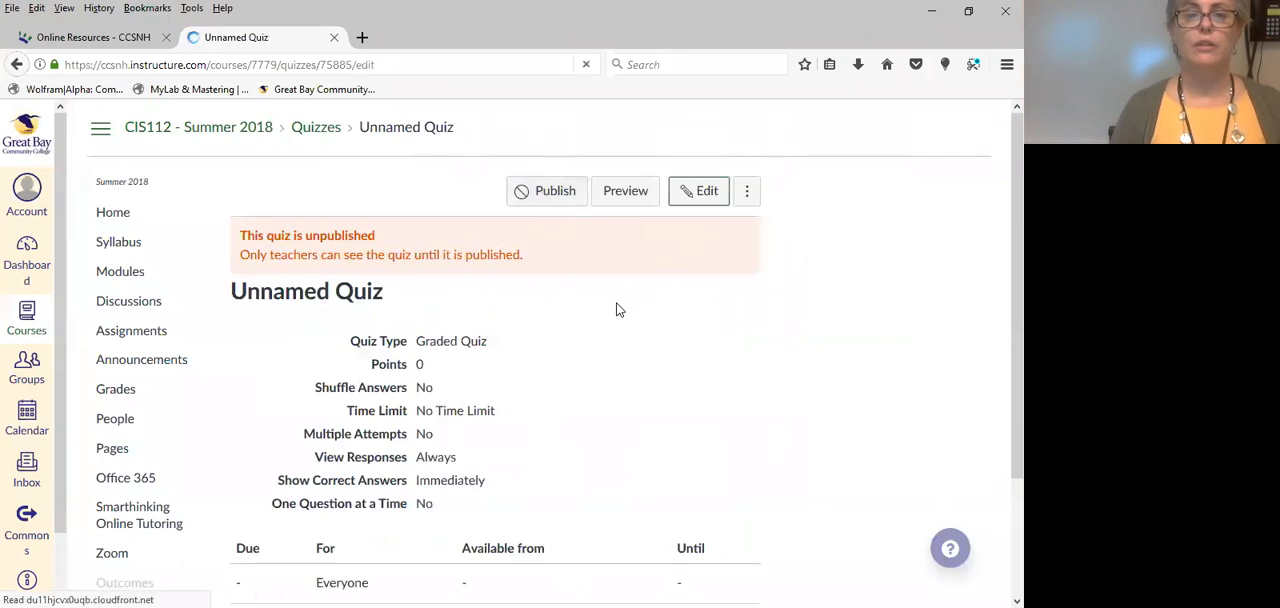
click(352, 257)
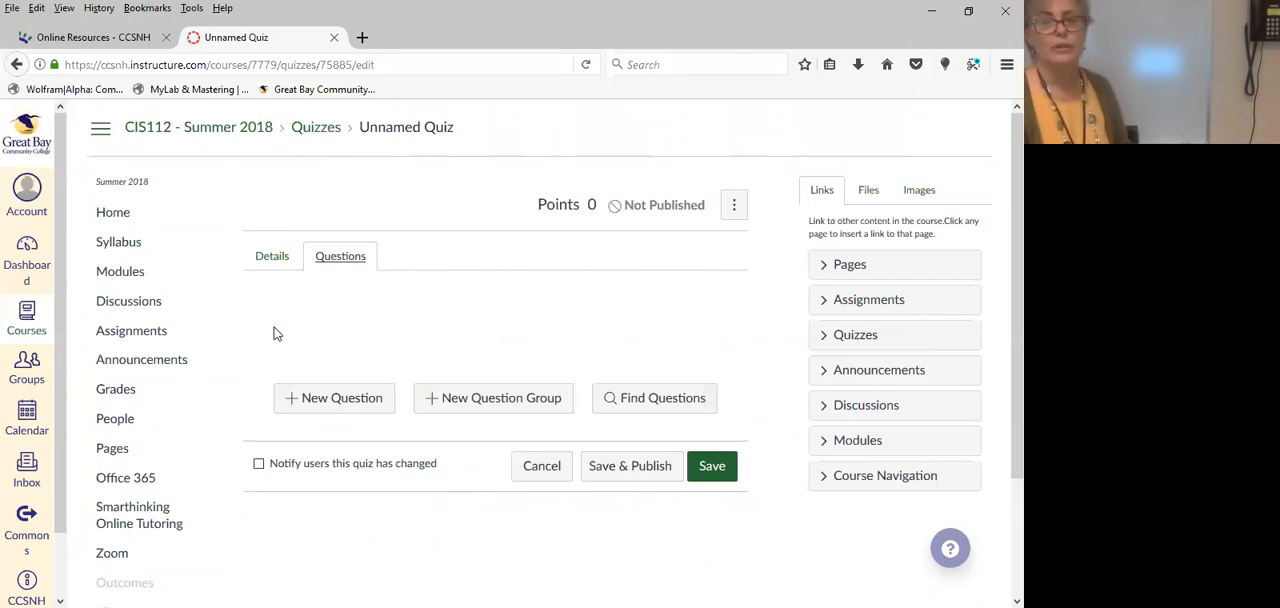
click(325, 408)
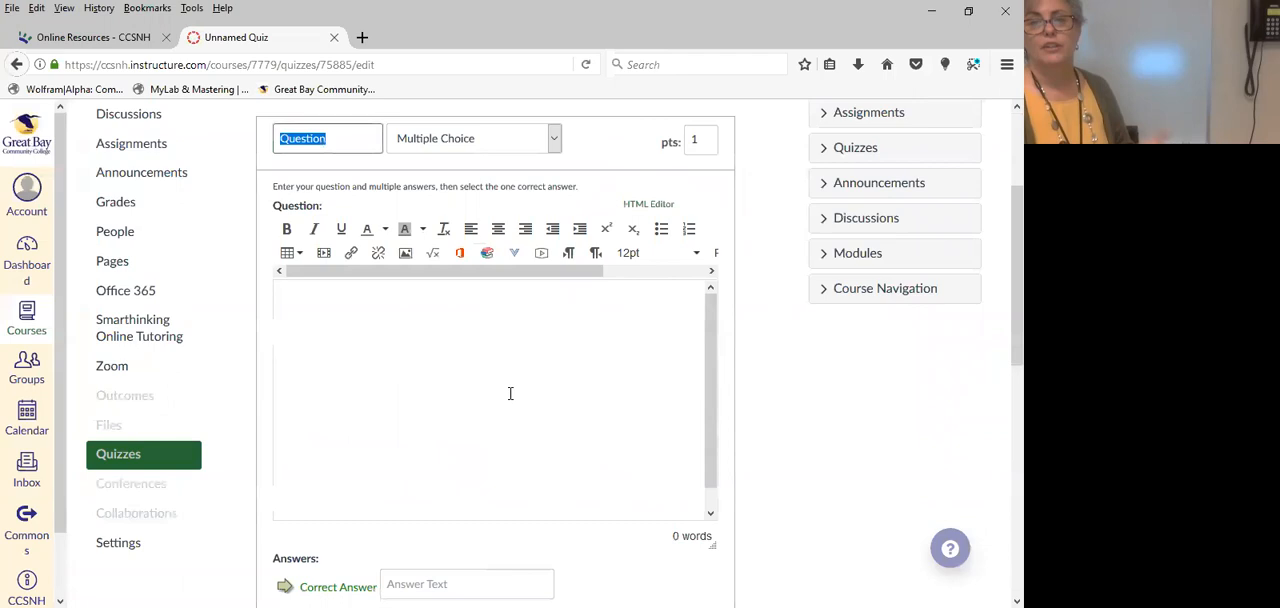
Look through the available question types and set the new question's type to Multiple Answers.
scroll(500, 410, down, 2)
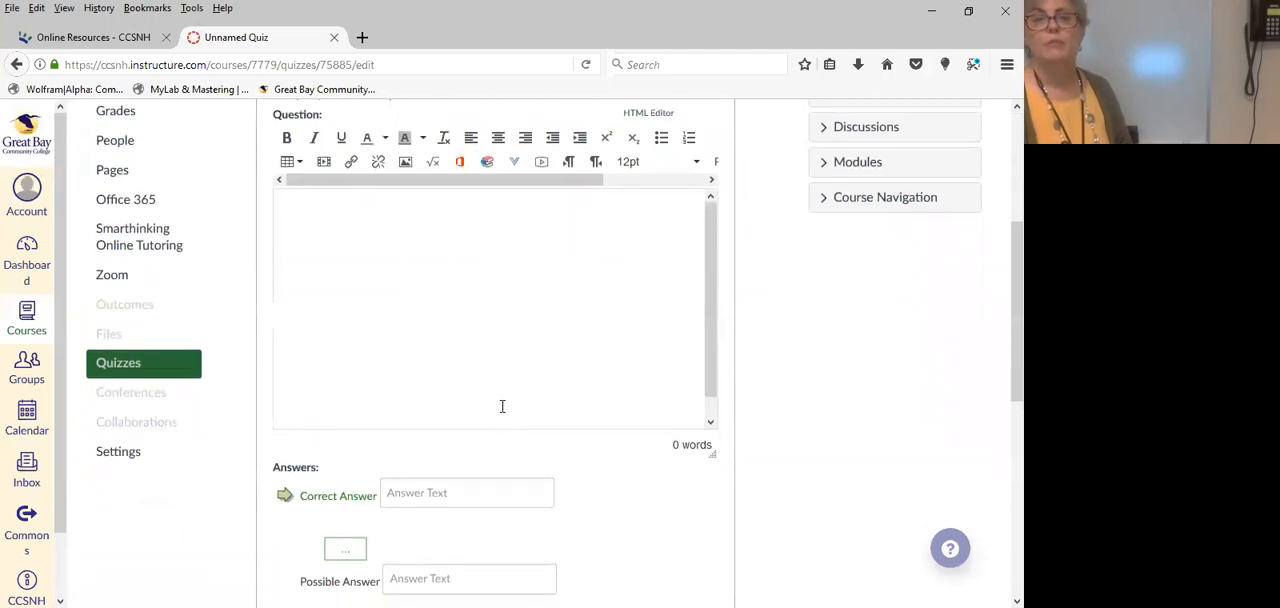
scroll(728, 270, up, 4)
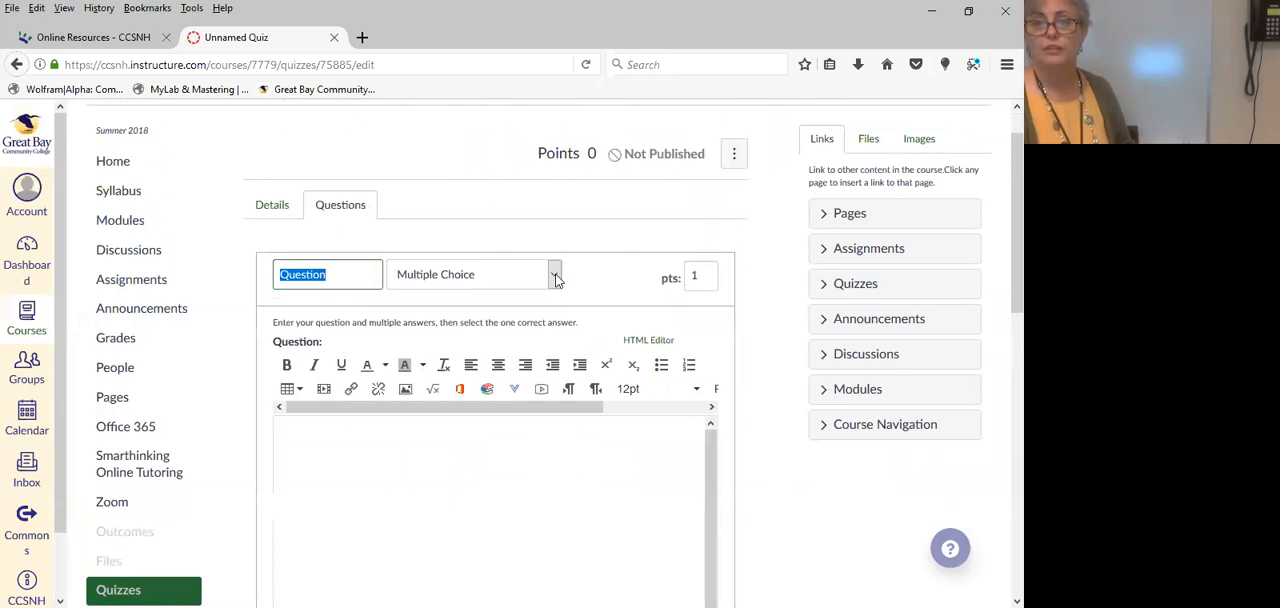
click(558, 276)
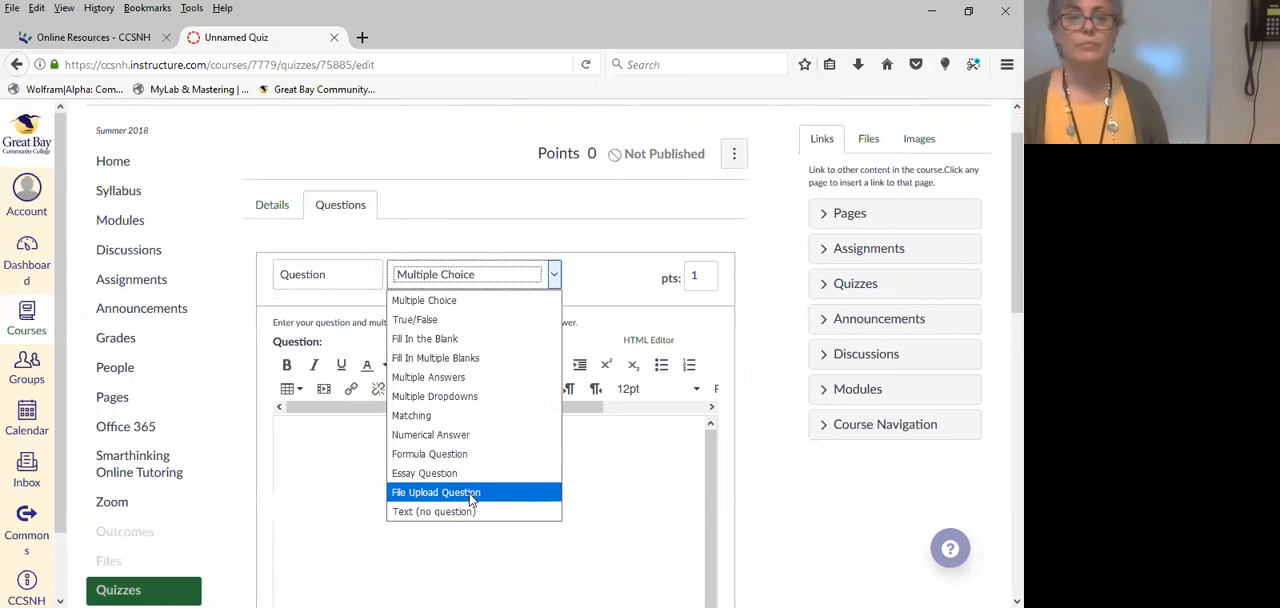
click(576, 237)
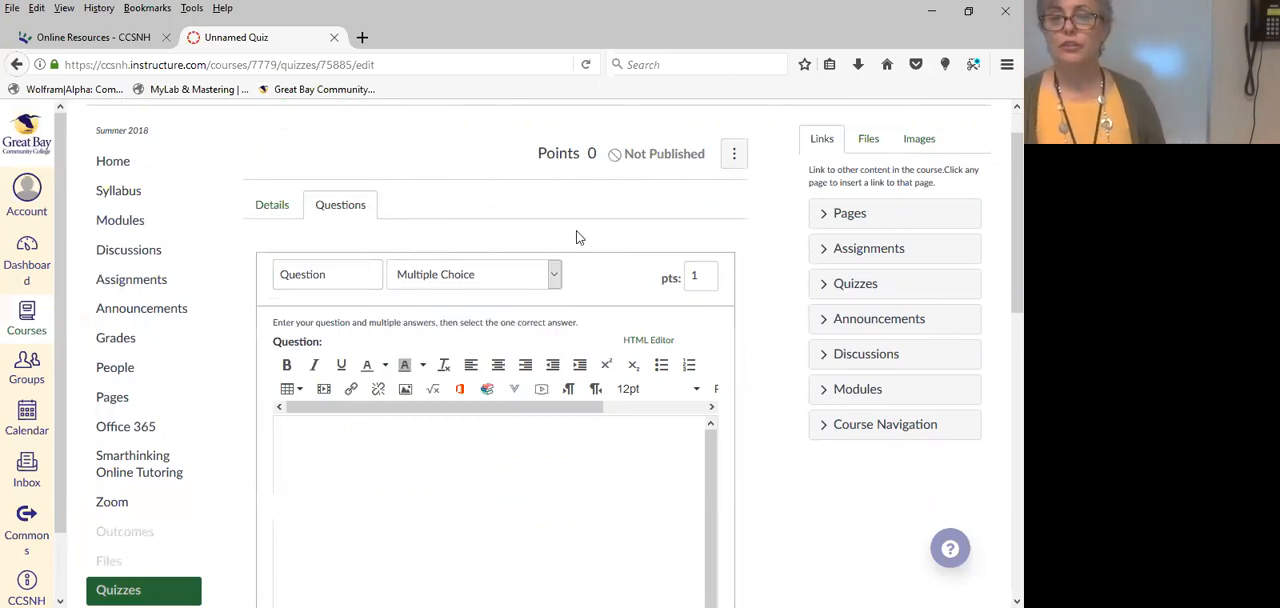
click(556, 278)
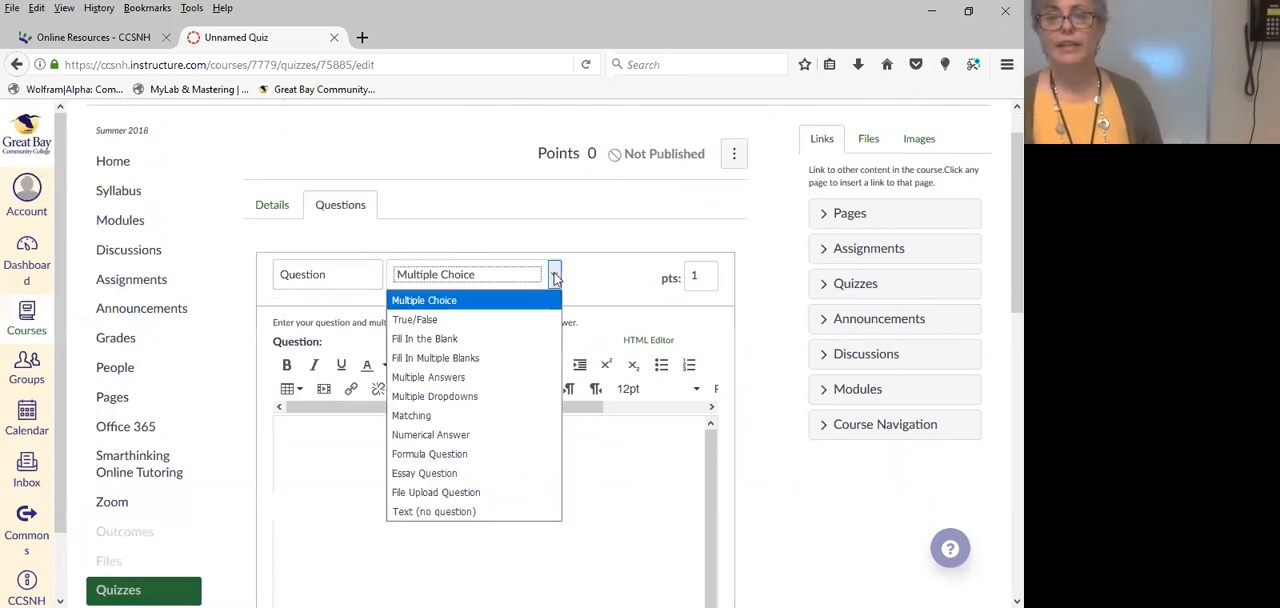
click(478, 378)
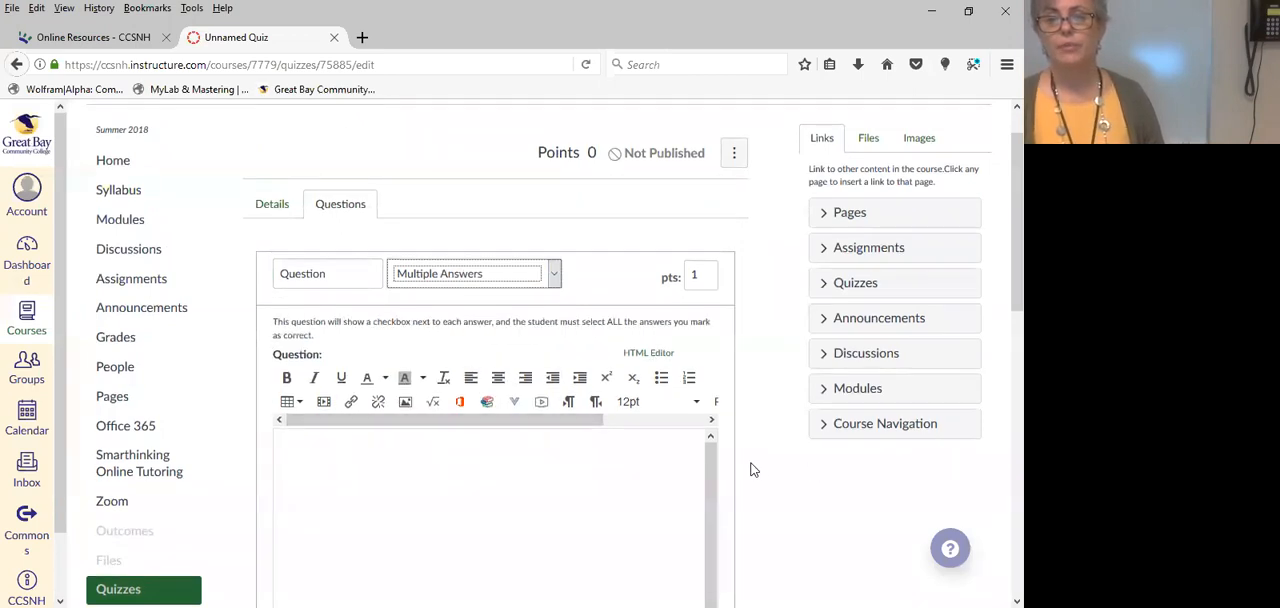
Review the question's answer fields and view the third answer's comment editor, closing it without entering a comment.
scroll(752, 465, down, 5)
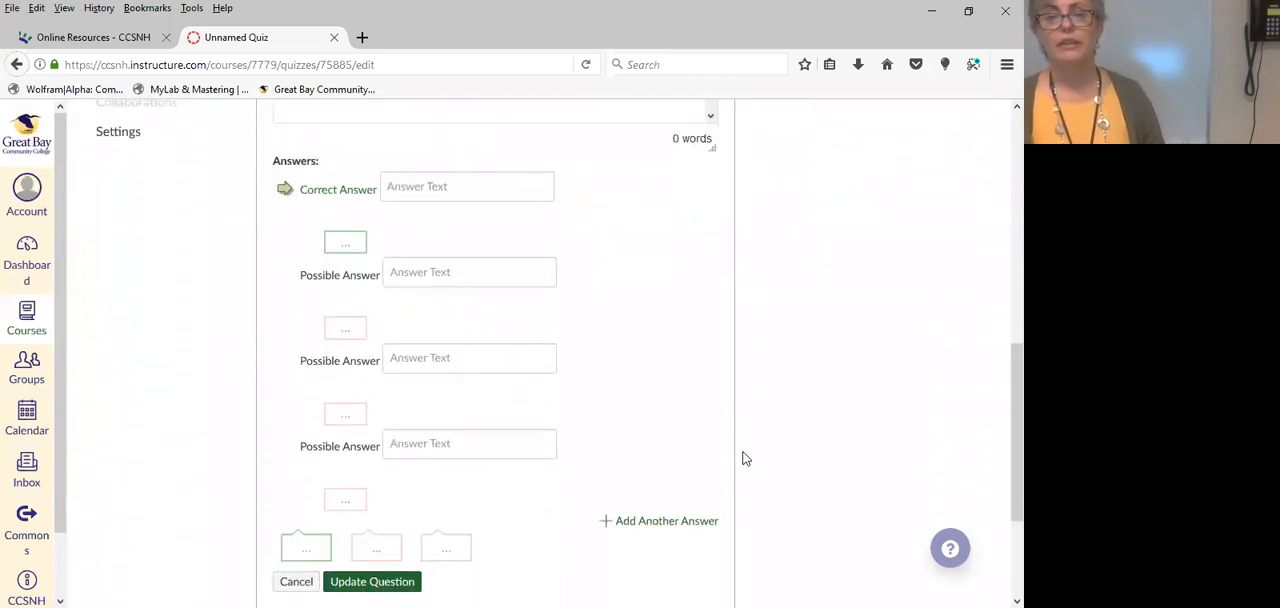
scroll(754, 448, down, 2)
scroll(754, 448, up, 2)
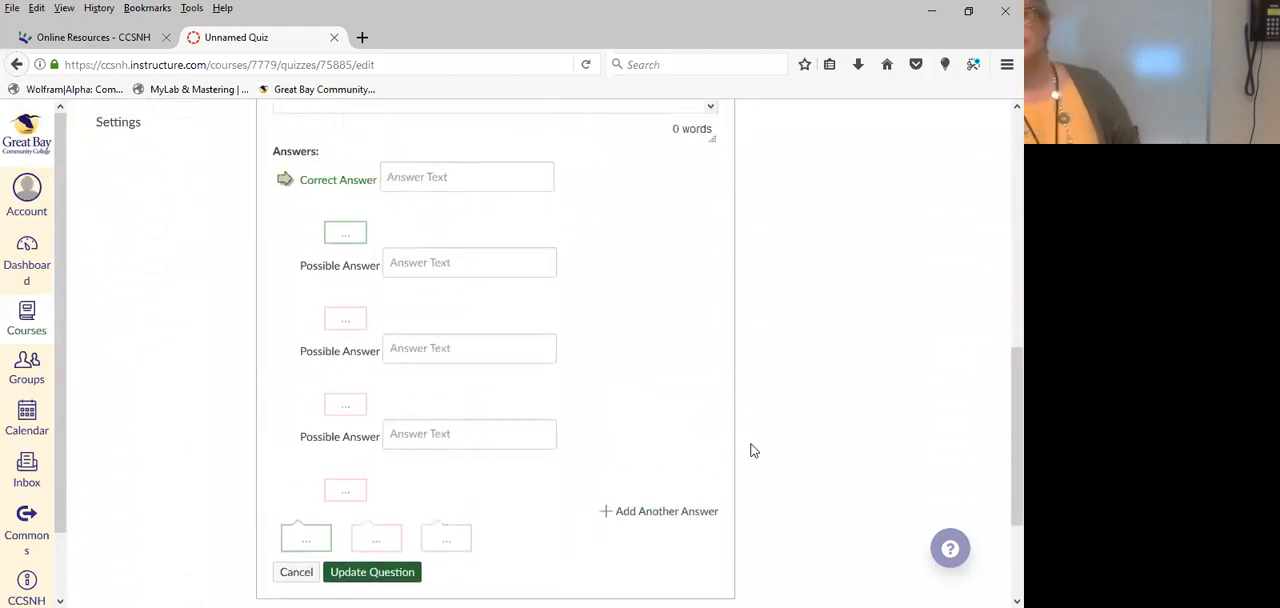
scroll(754, 451, up, 1)
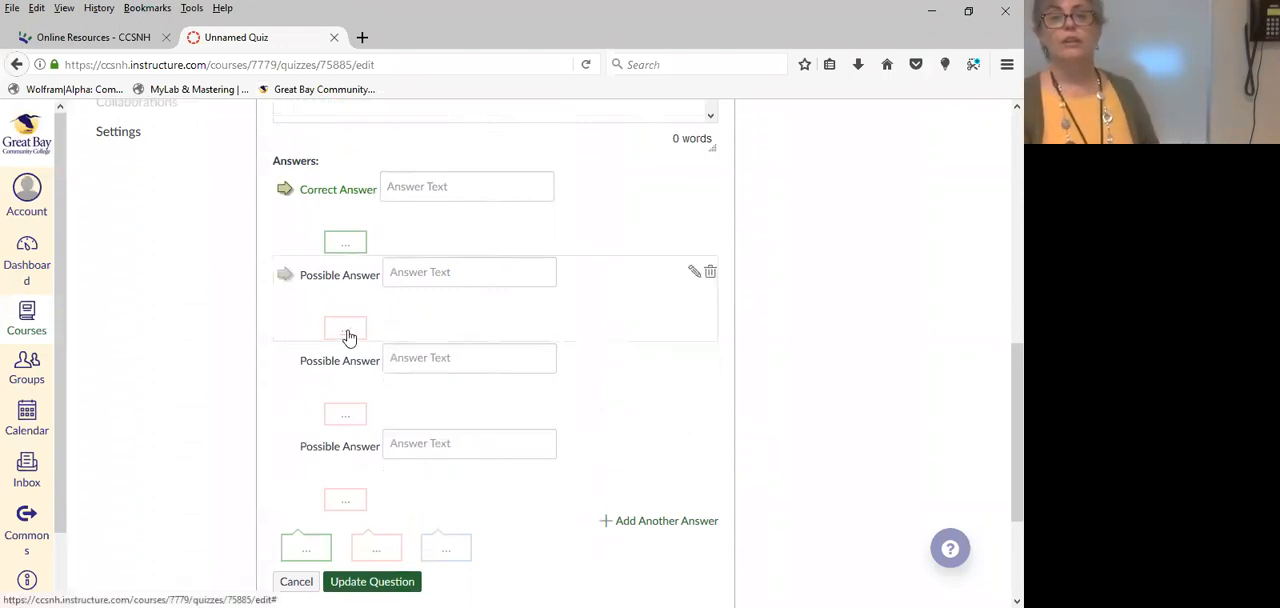
click(350, 416)
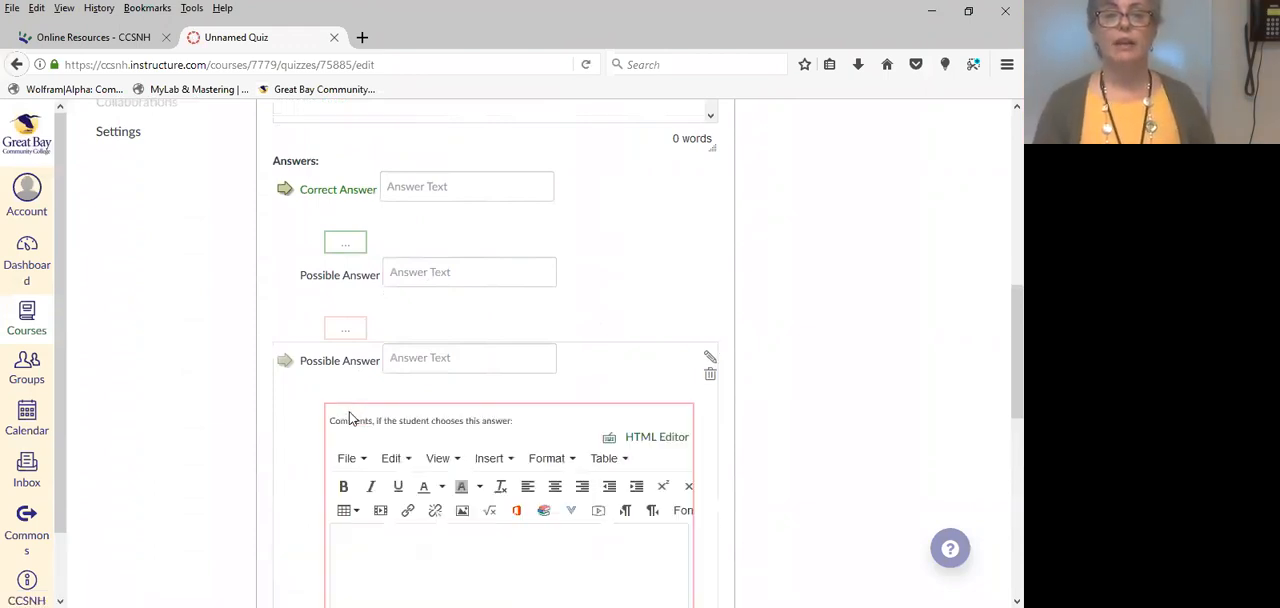
scroll(716, 431, down, 1)
scroll(716, 431, down, 3)
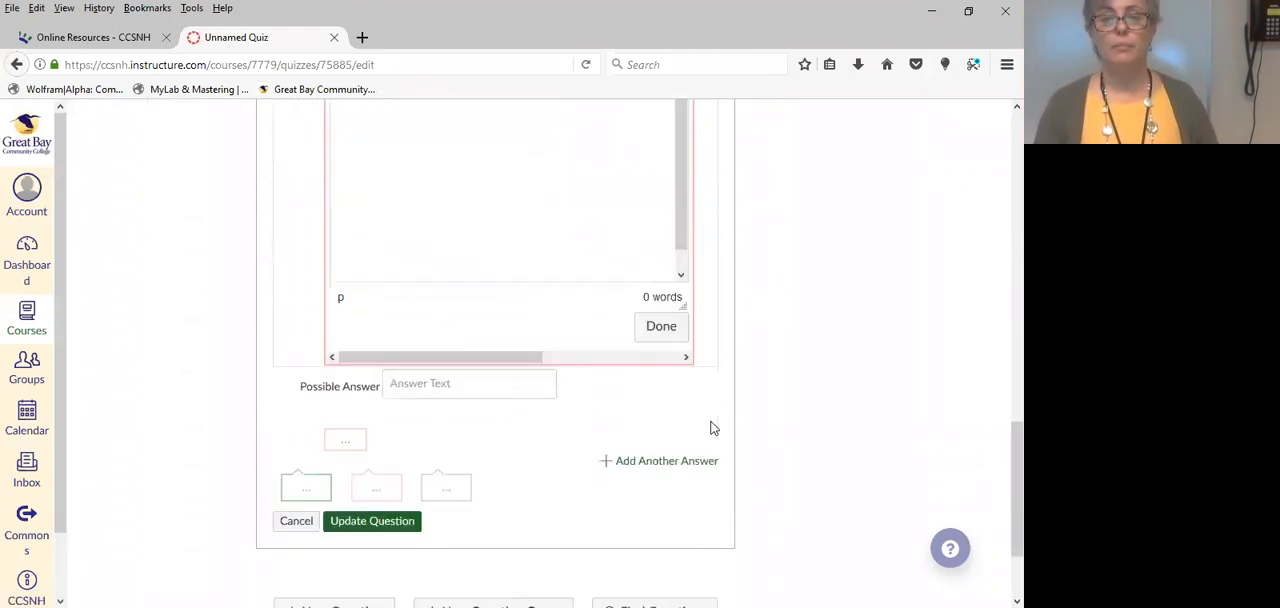
click(660, 347)
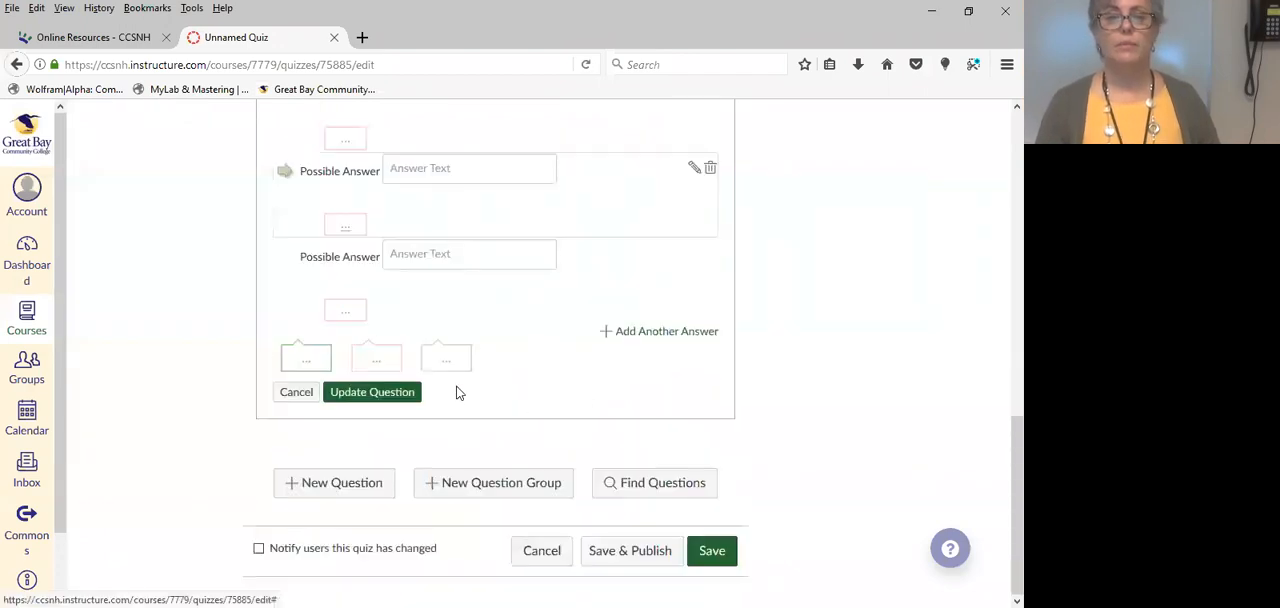
Mark the third possible answer as an additional correct answer, toggling its correct status to demonstrate the setting.
scroll(465, 386, up, 2)
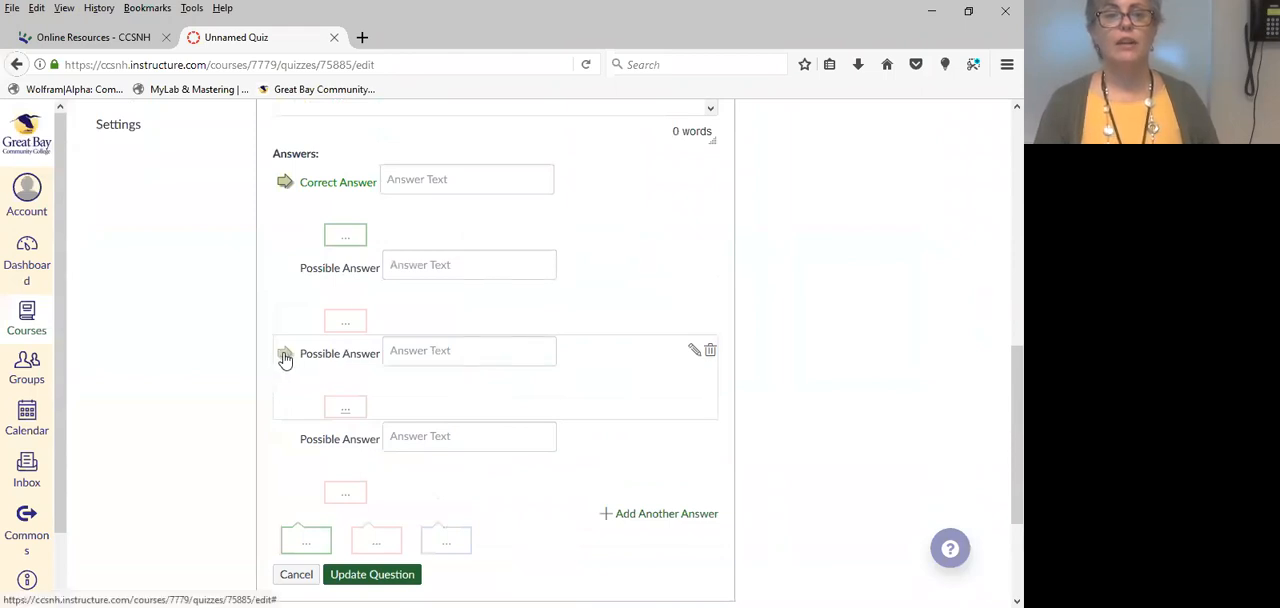
click(285, 356)
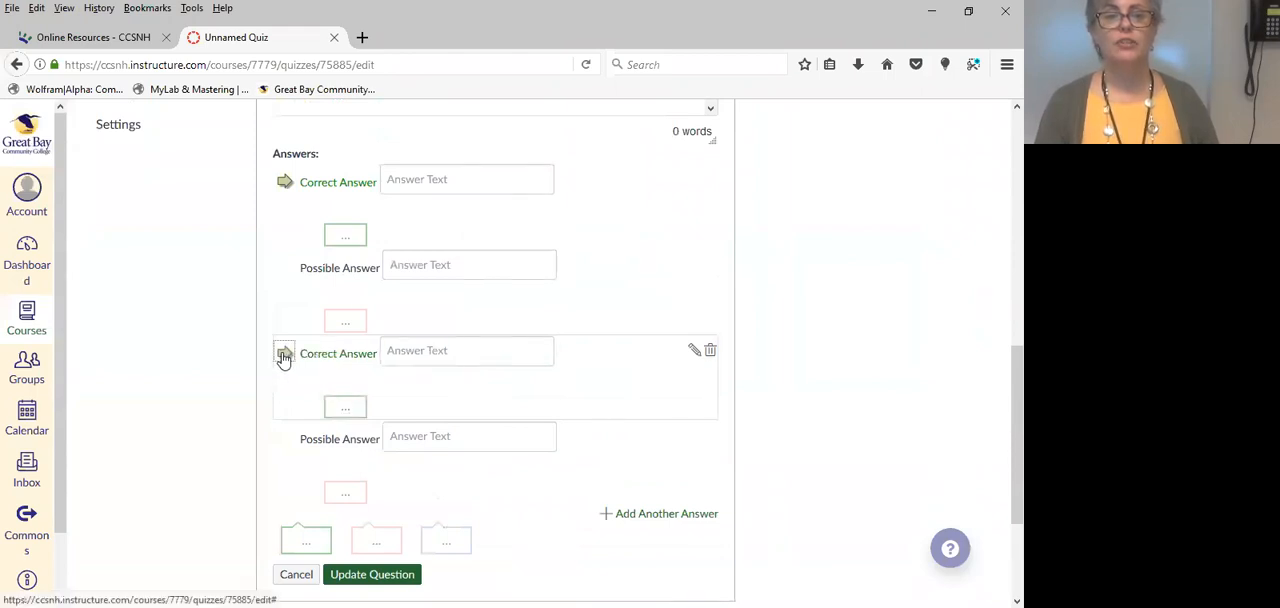
click(284, 356)
click(284, 356)
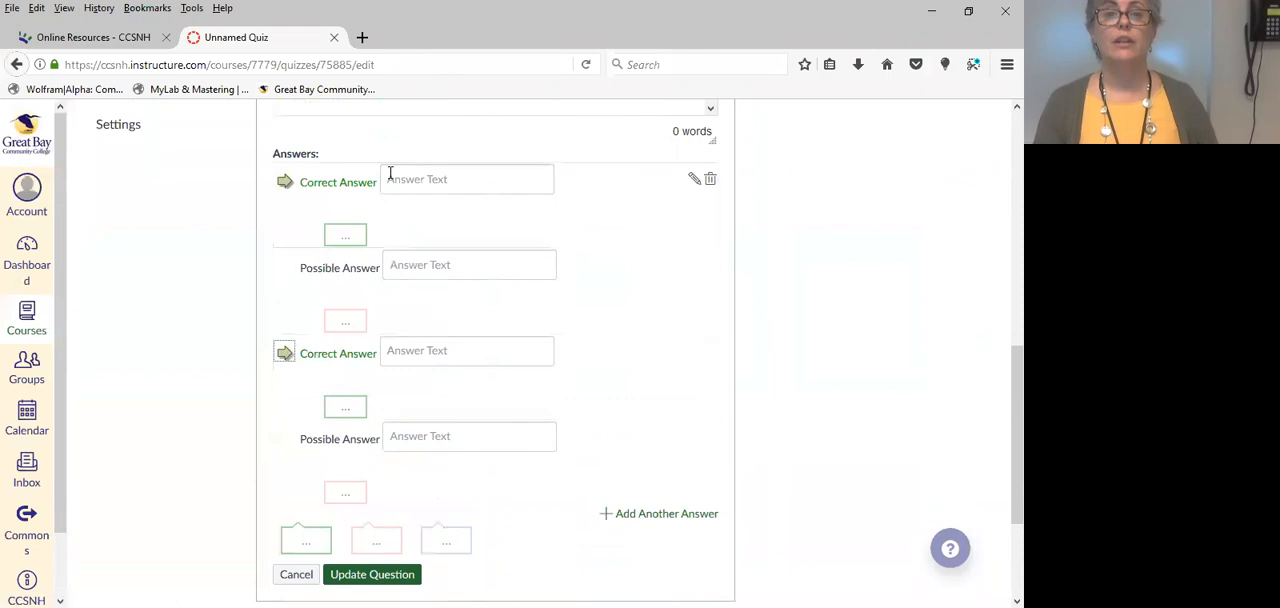
click(284, 354)
click(284, 354)
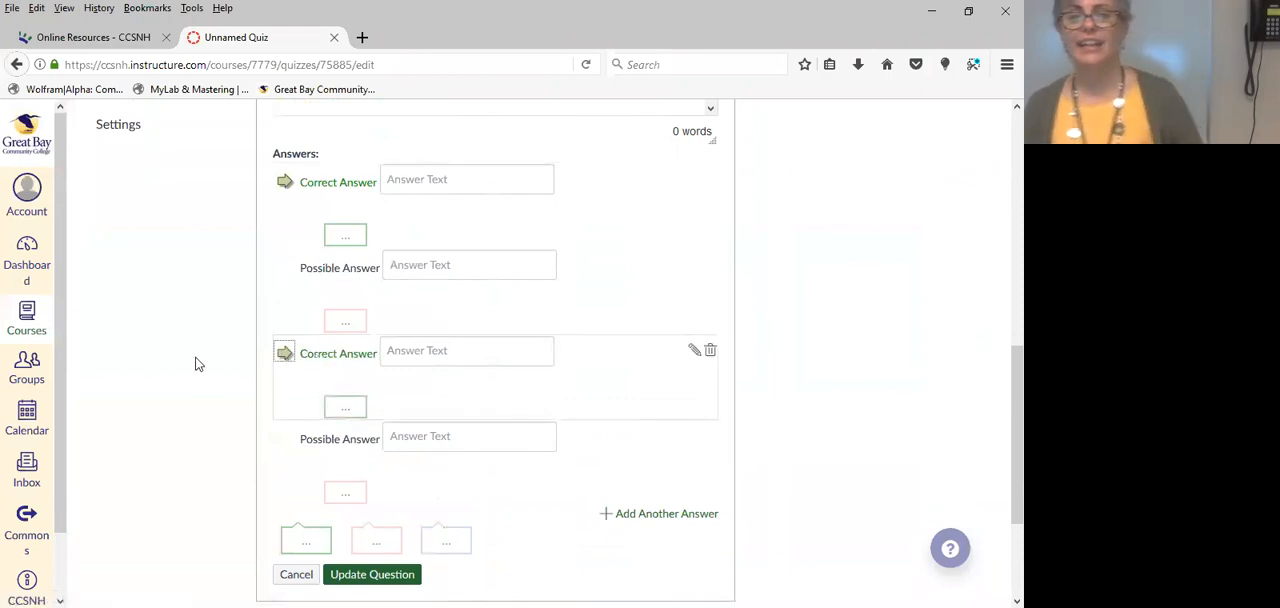